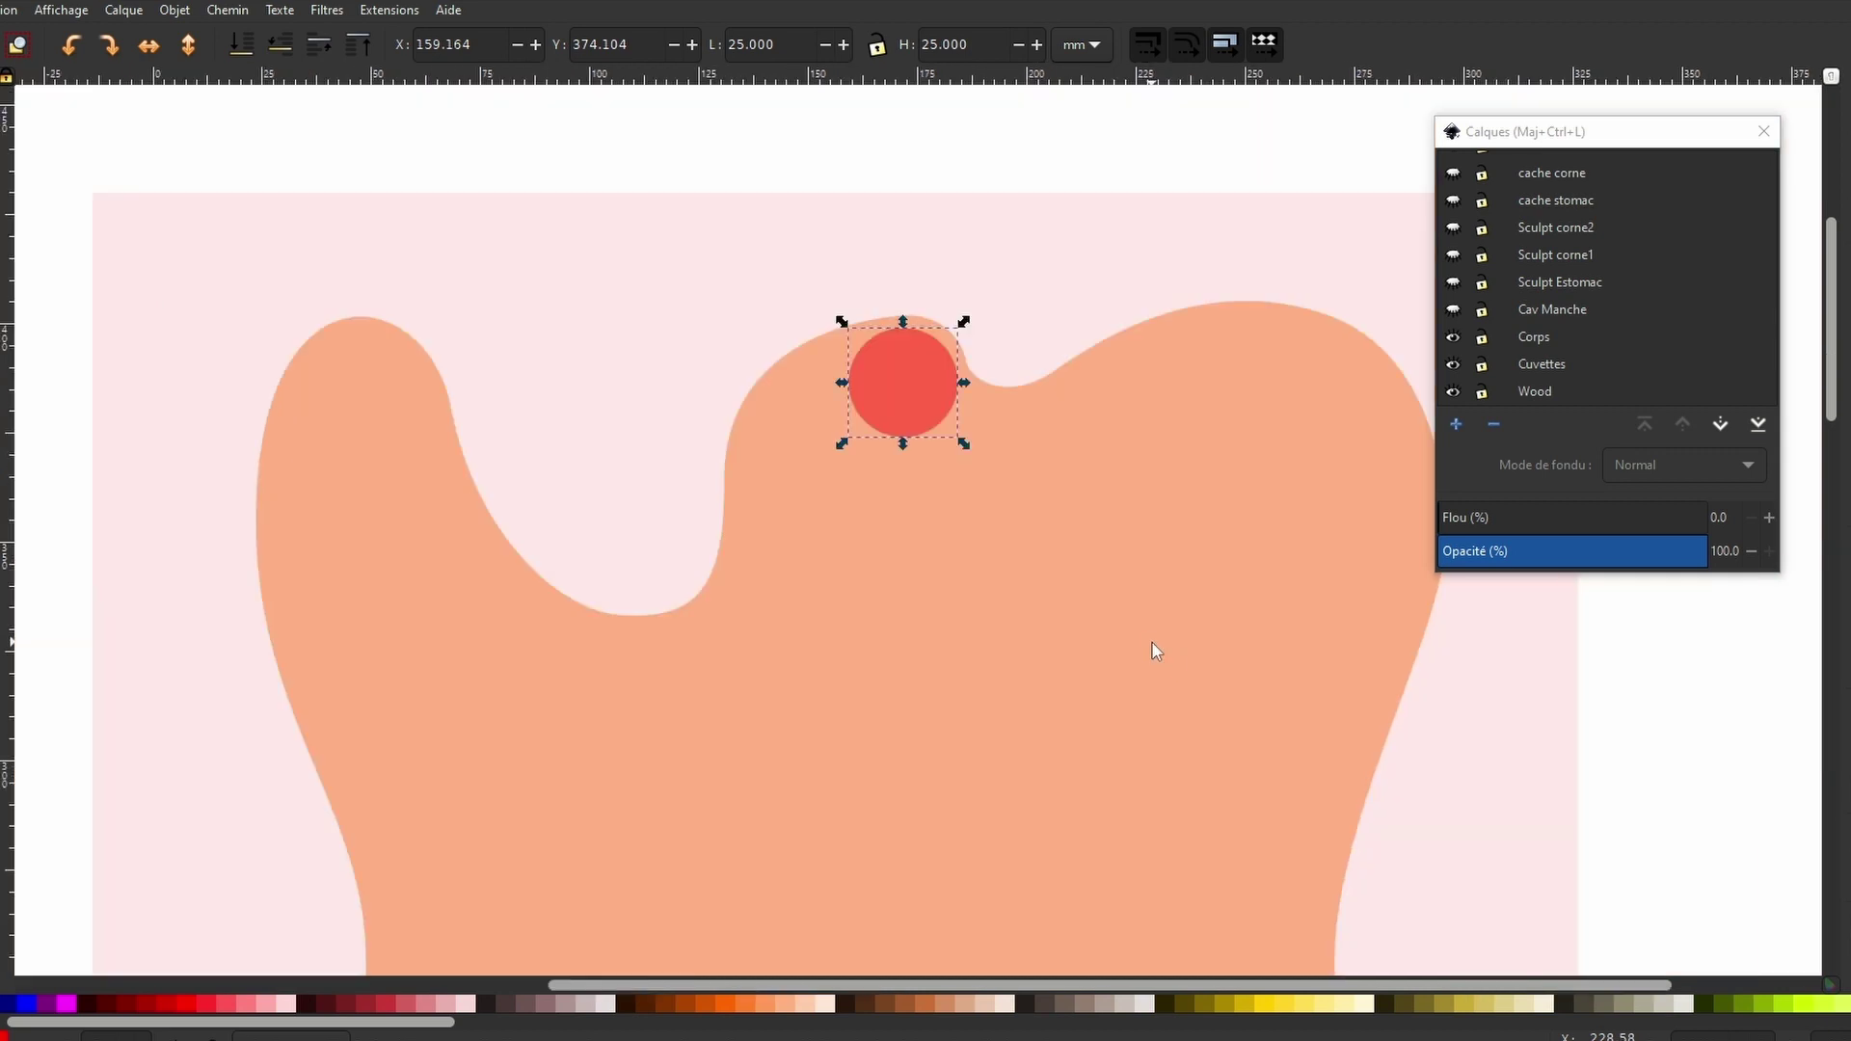
# Show the Cav Manche layer to compare the red circle with the neck cavity, and hide it again
pyautogui.click(1453, 338)
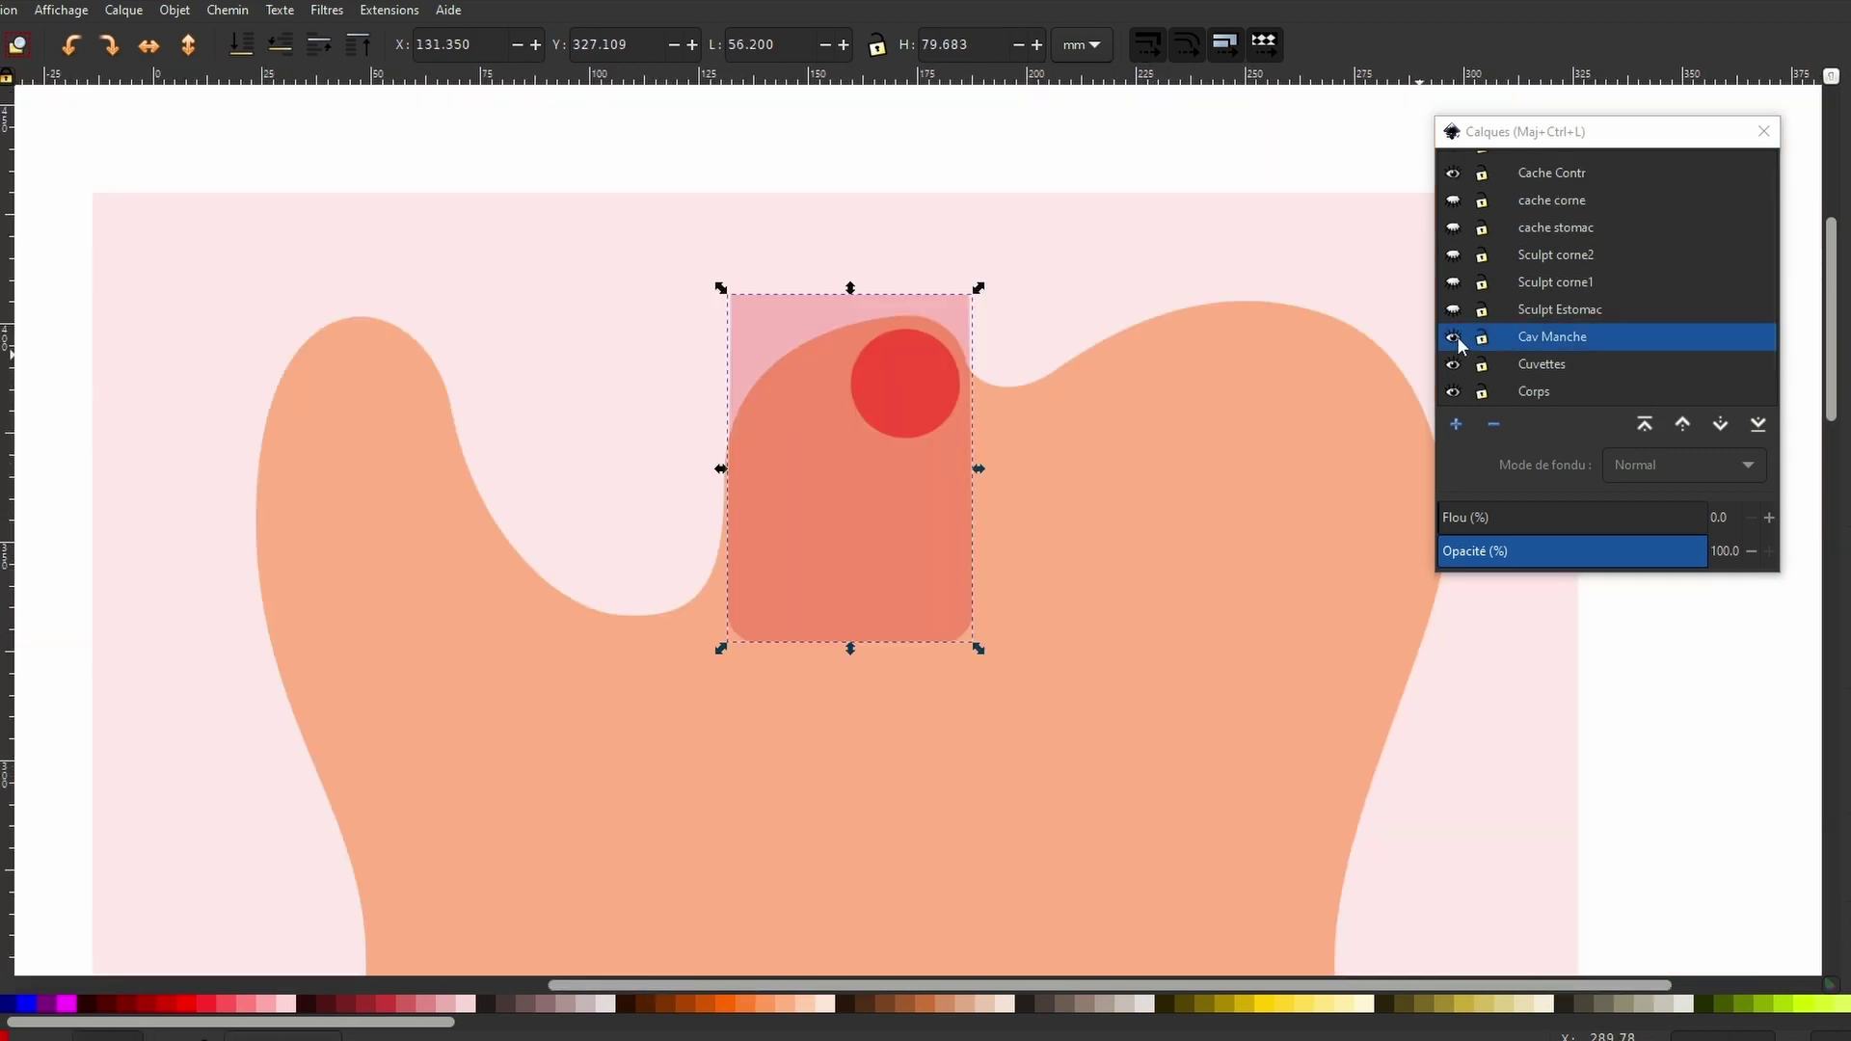
pyautogui.click(1454, 337)
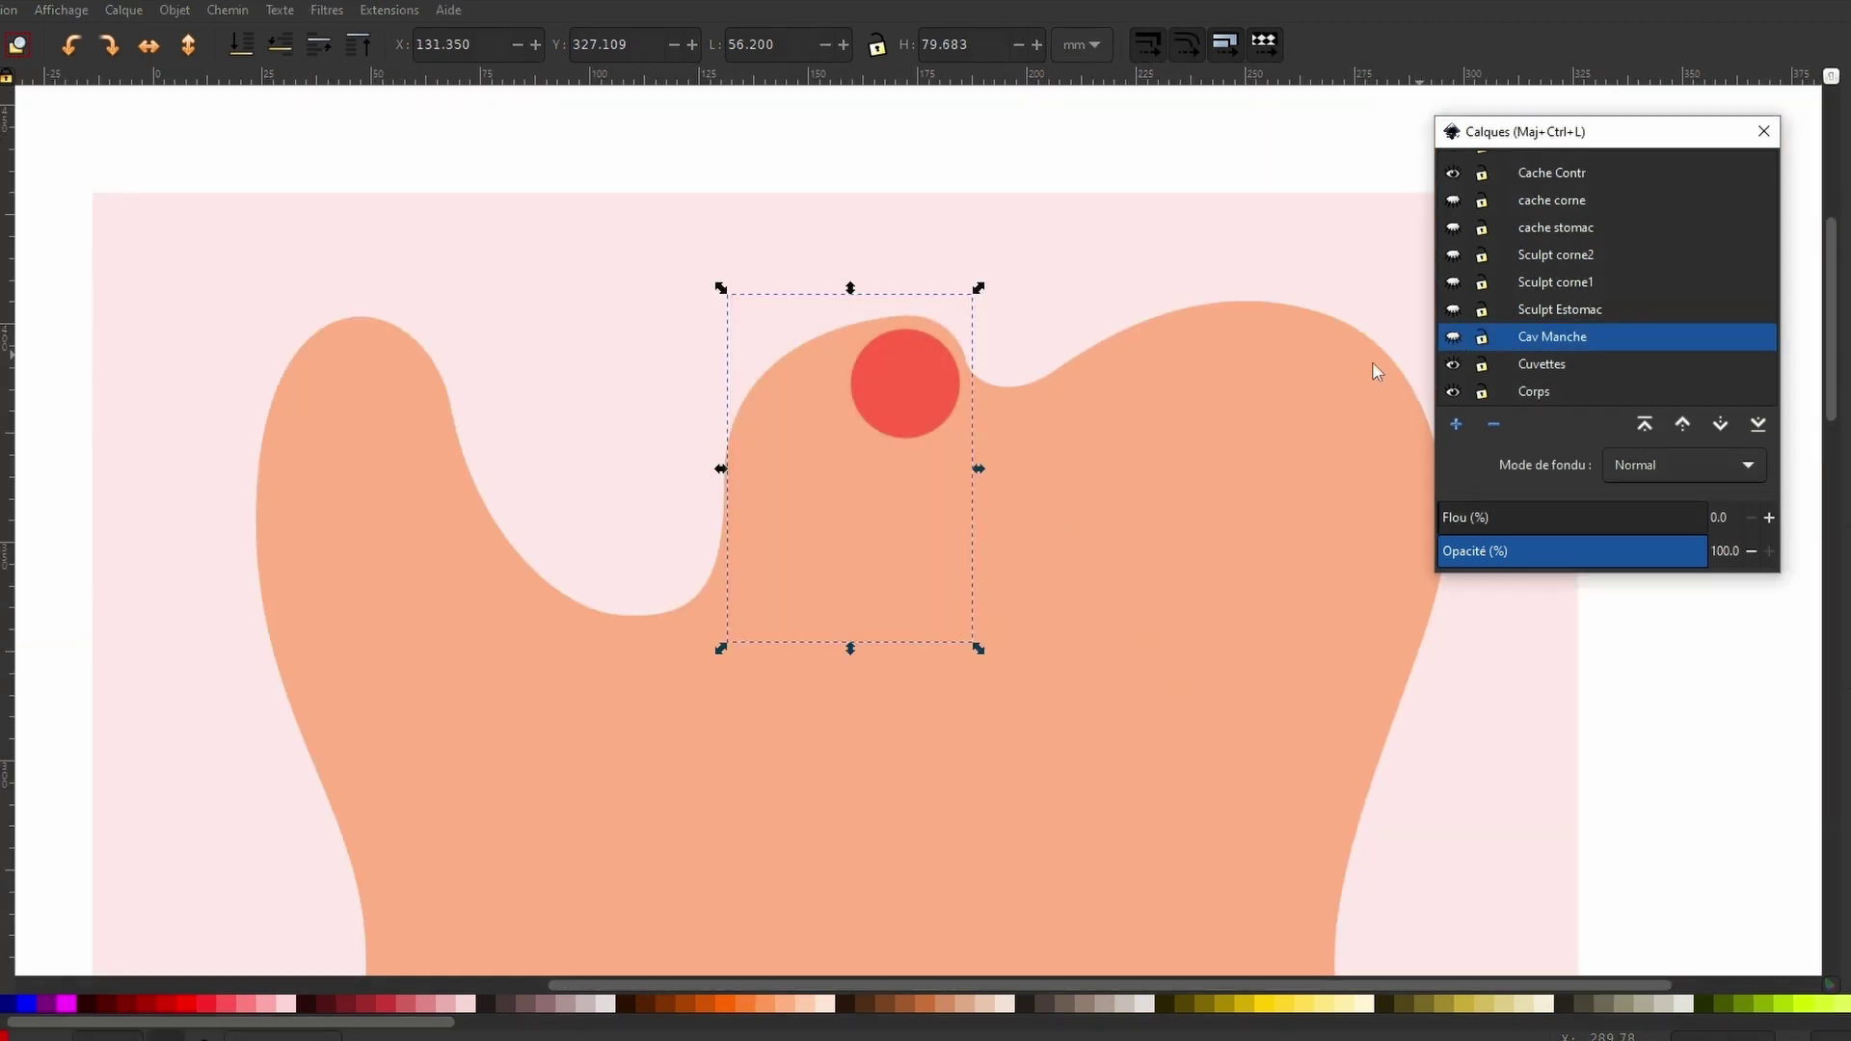
# Duplicate the 25 mm red circle and place the copy directly below it, about 30 mm lower
pyautogui.click(920, 391)
pyautogui.click(920, 400)
pyautogui.rightClick(916, 405)
pyautogui.click(964, 559)
pyautogui.moveTo(913, 409); pyautogui.dragTo(912, 540)
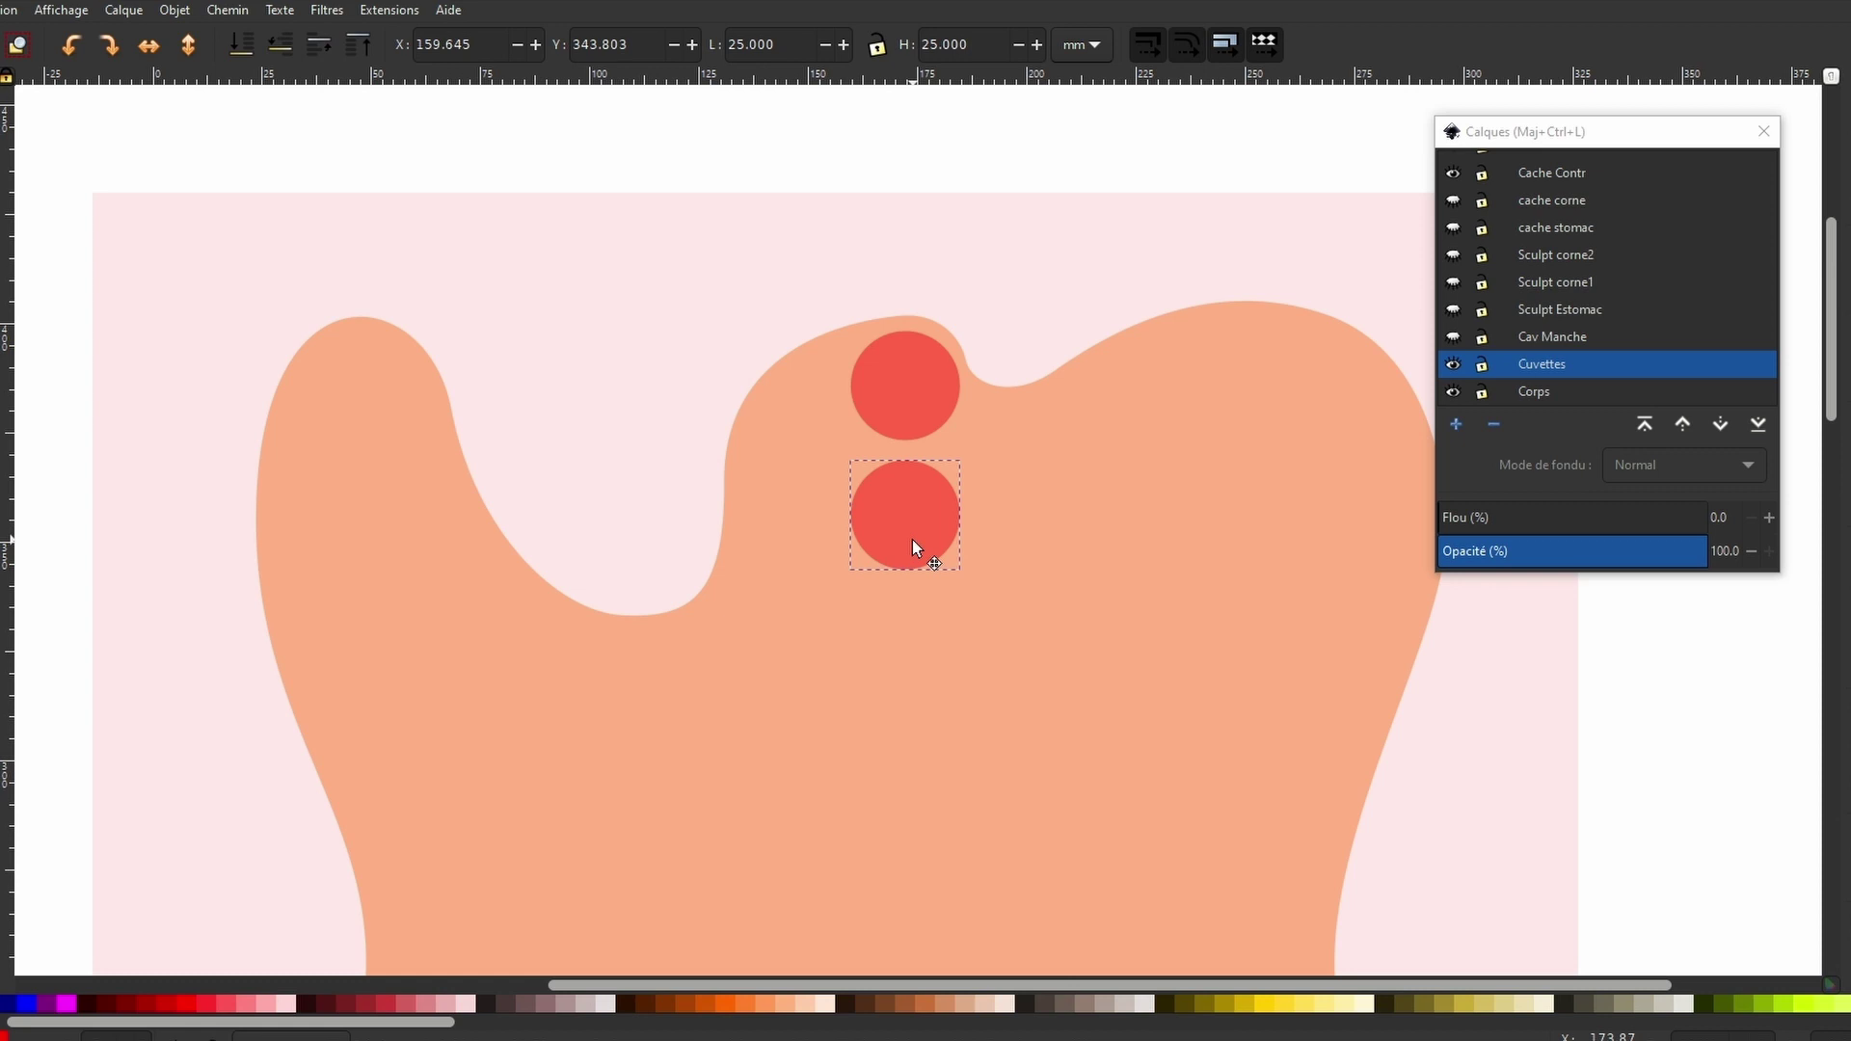
# Duplicate the lower circle to its left, and duplicate that copy above it beside the body's curved edge
pyautogui.click(912, 540)
pyautogui.hotkey('ctrl', 'd')
pyautogui.moveTo(899, 528); pyautogui.dragTo(813, 443)
pyautogui.rightClick(799, 473)
pyautogui.click(866, 625)
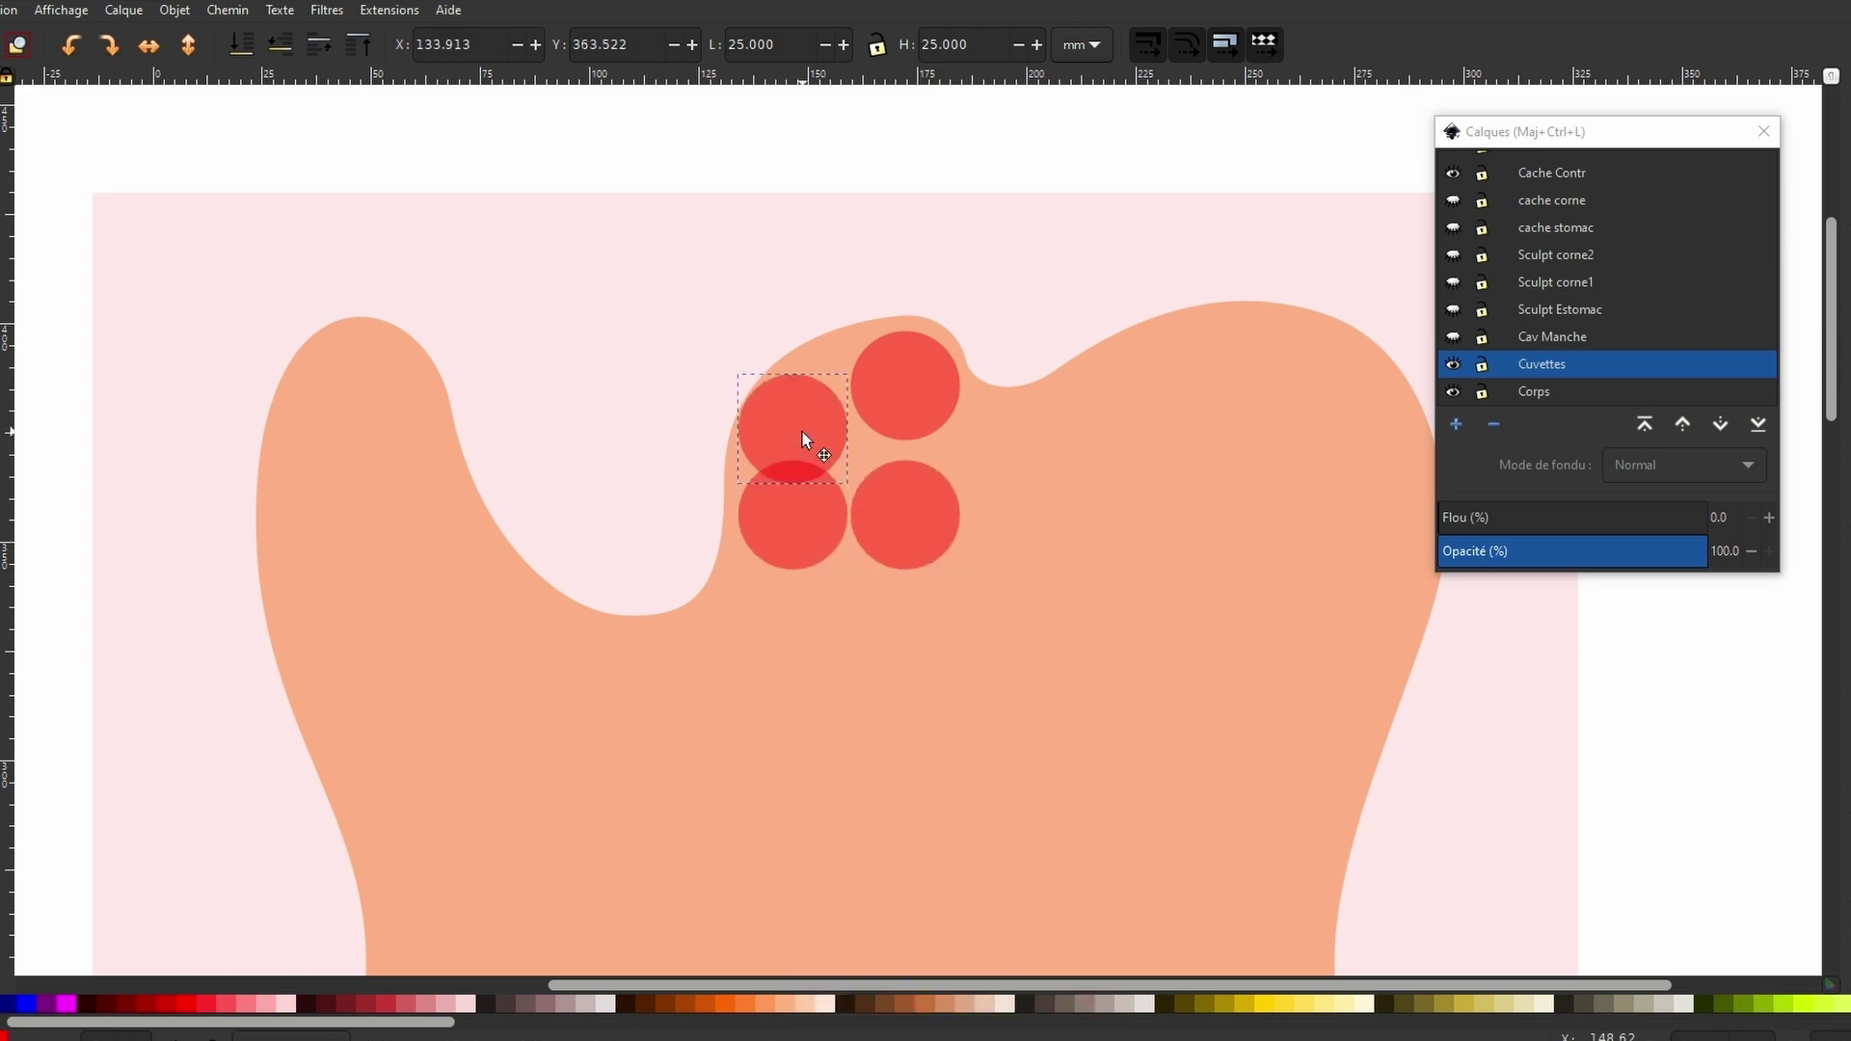
# Move the two lower circles straight down together until they clear the upper-left circle
pyautogui.keyDown('shift'); pyautogui.click(802, 532); pyautogui.keyUp('shift')
pyautogui.press('Escape')
pyautogui.click(756, 518)
pyautogui.keyDown('shift'); pyautogui.click(895, 528); pyautogui.keyUp('shift')
pyautogui.keyDown('ctrl'); pyautogui.moveTo(895, 528); pyautogui.dragTo(917, 580); pyautogui.keyUp('ctrl')
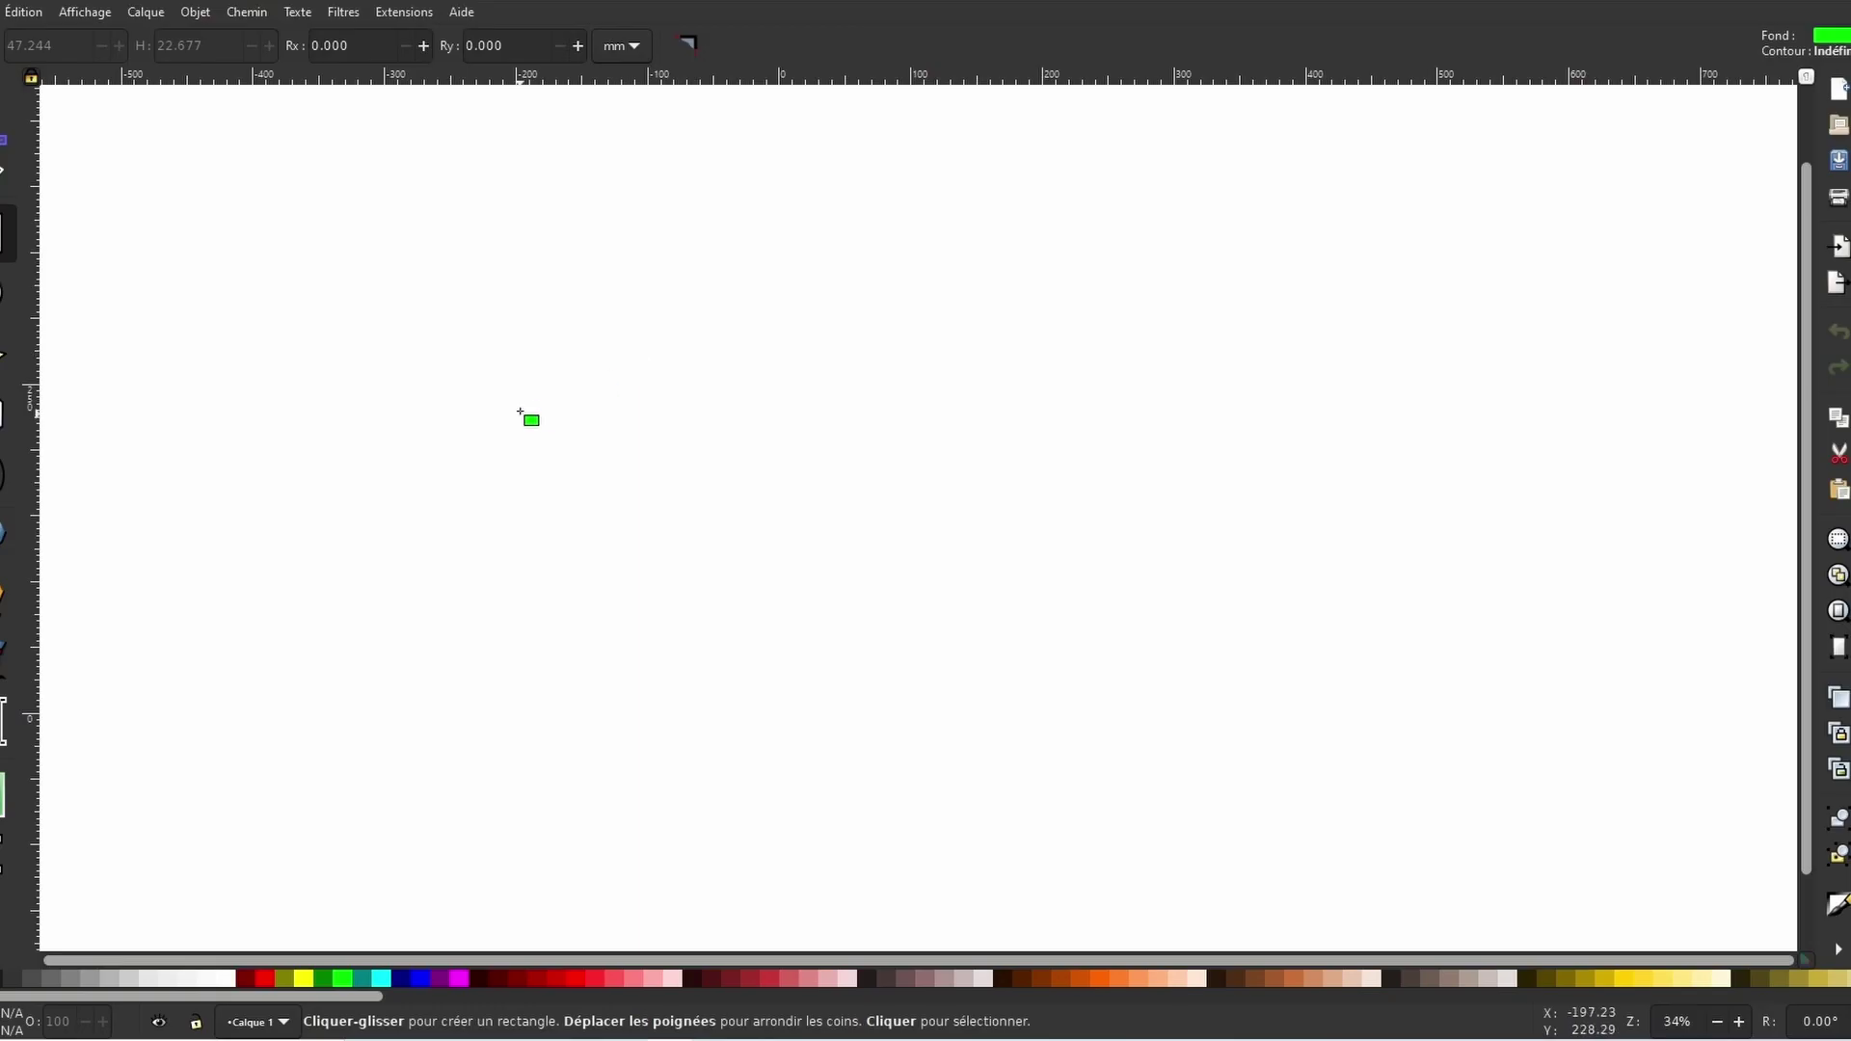
# Draw a green rectangle in a new document and size it to 12.5 mm wide and 6 mm high
pyautogui.moveTo(520, 404); pyautogui.dragTo(772, 479)
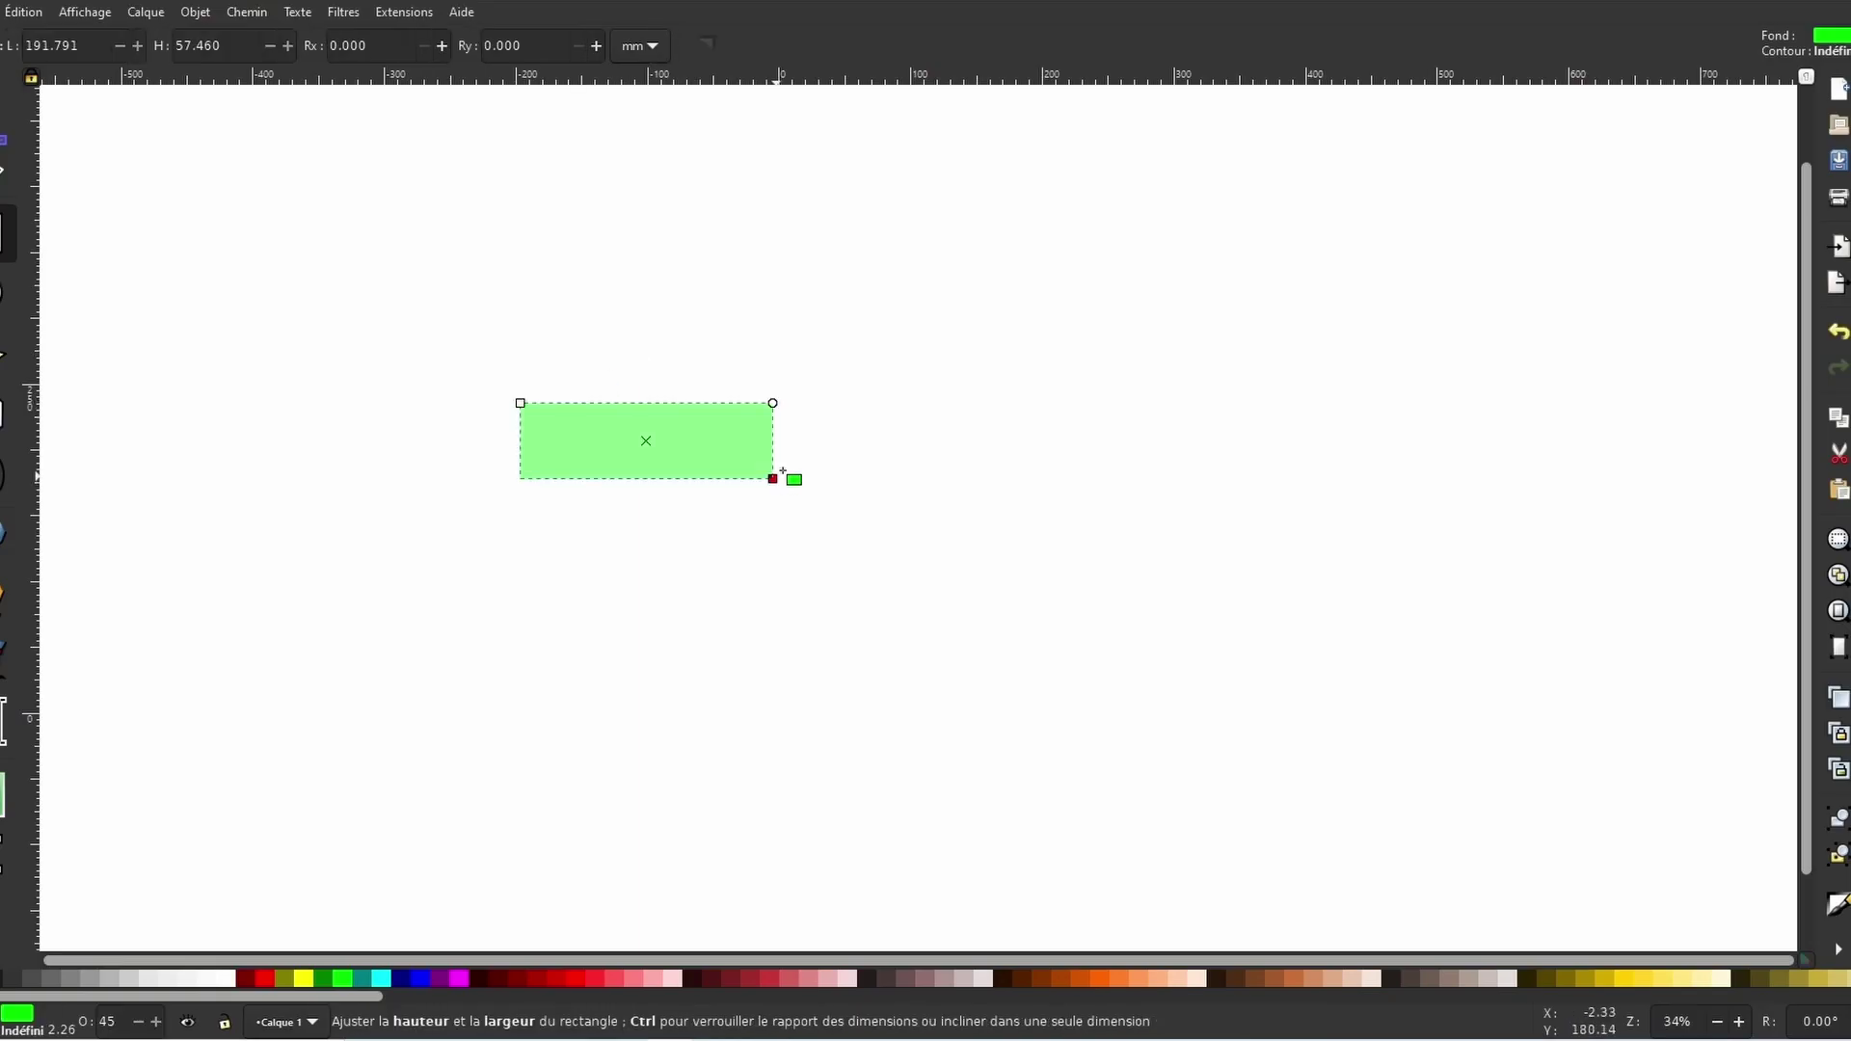
pyautogui.doubleClick(85, 46)
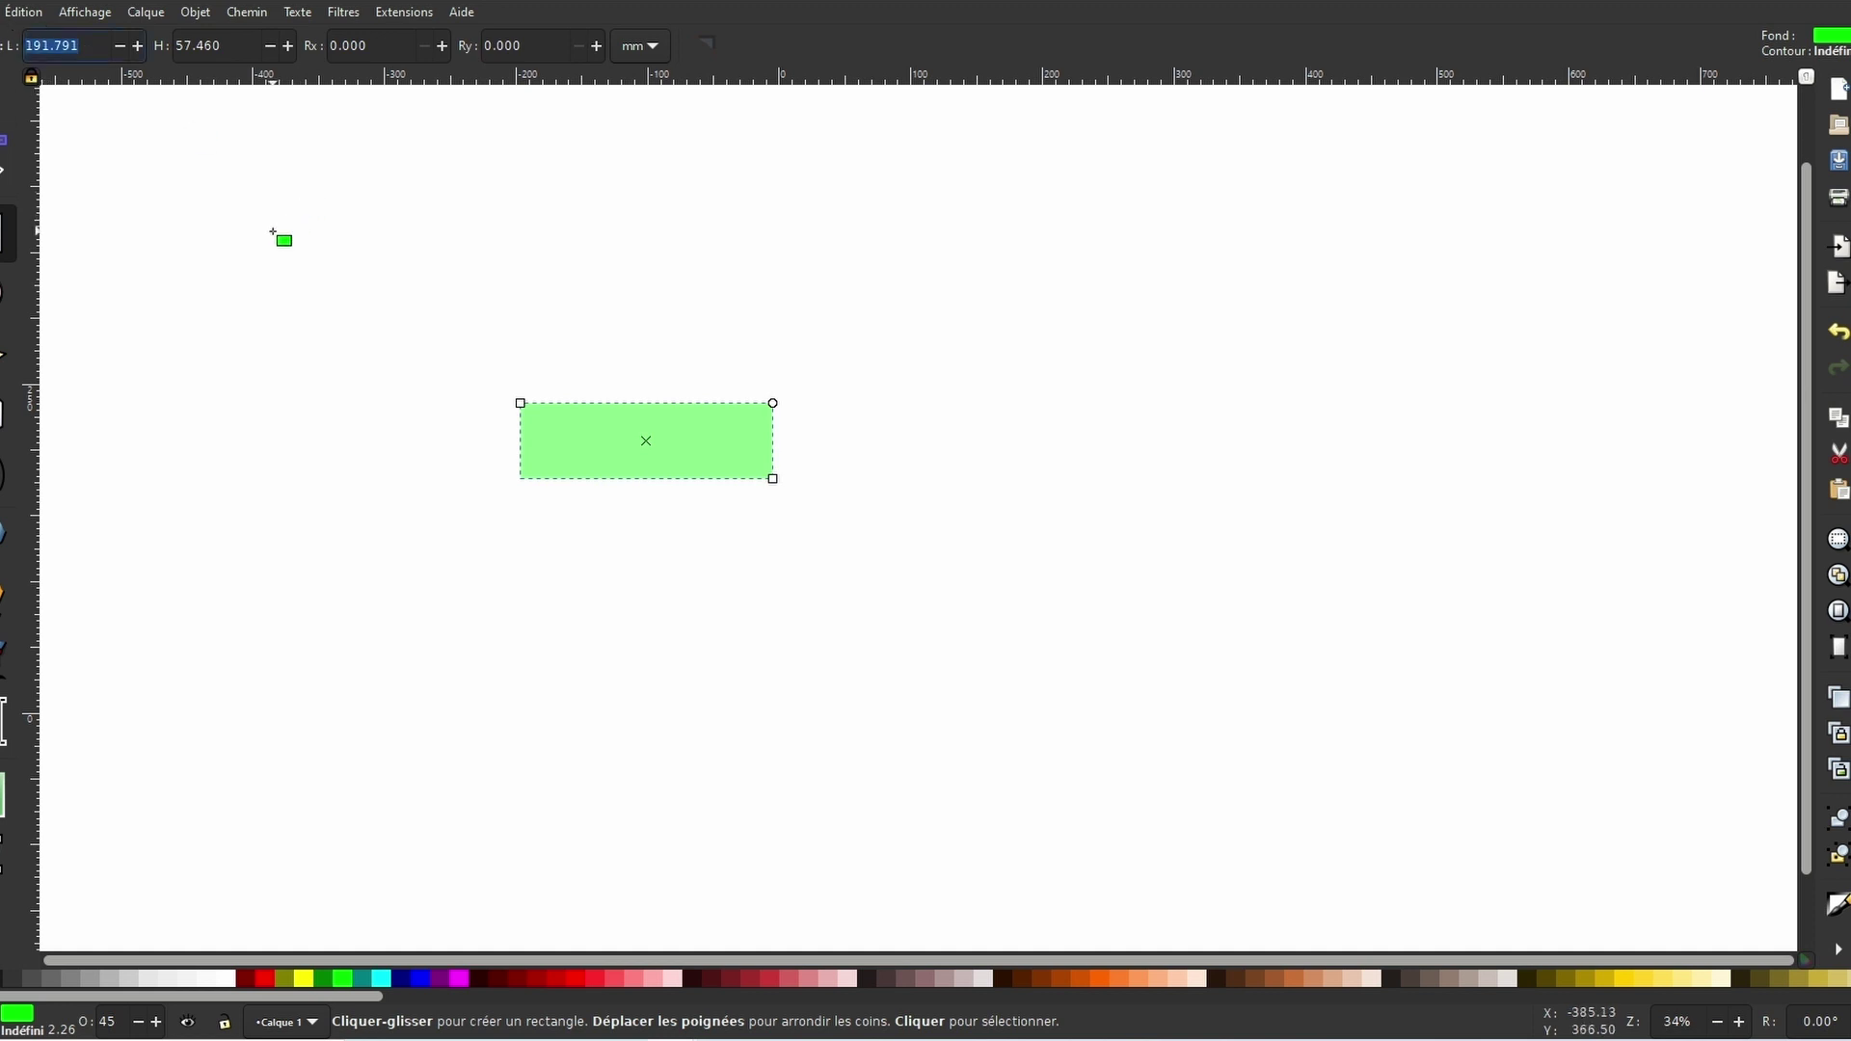
pyautogui.write('12.5')
pyautogui.press('Return')
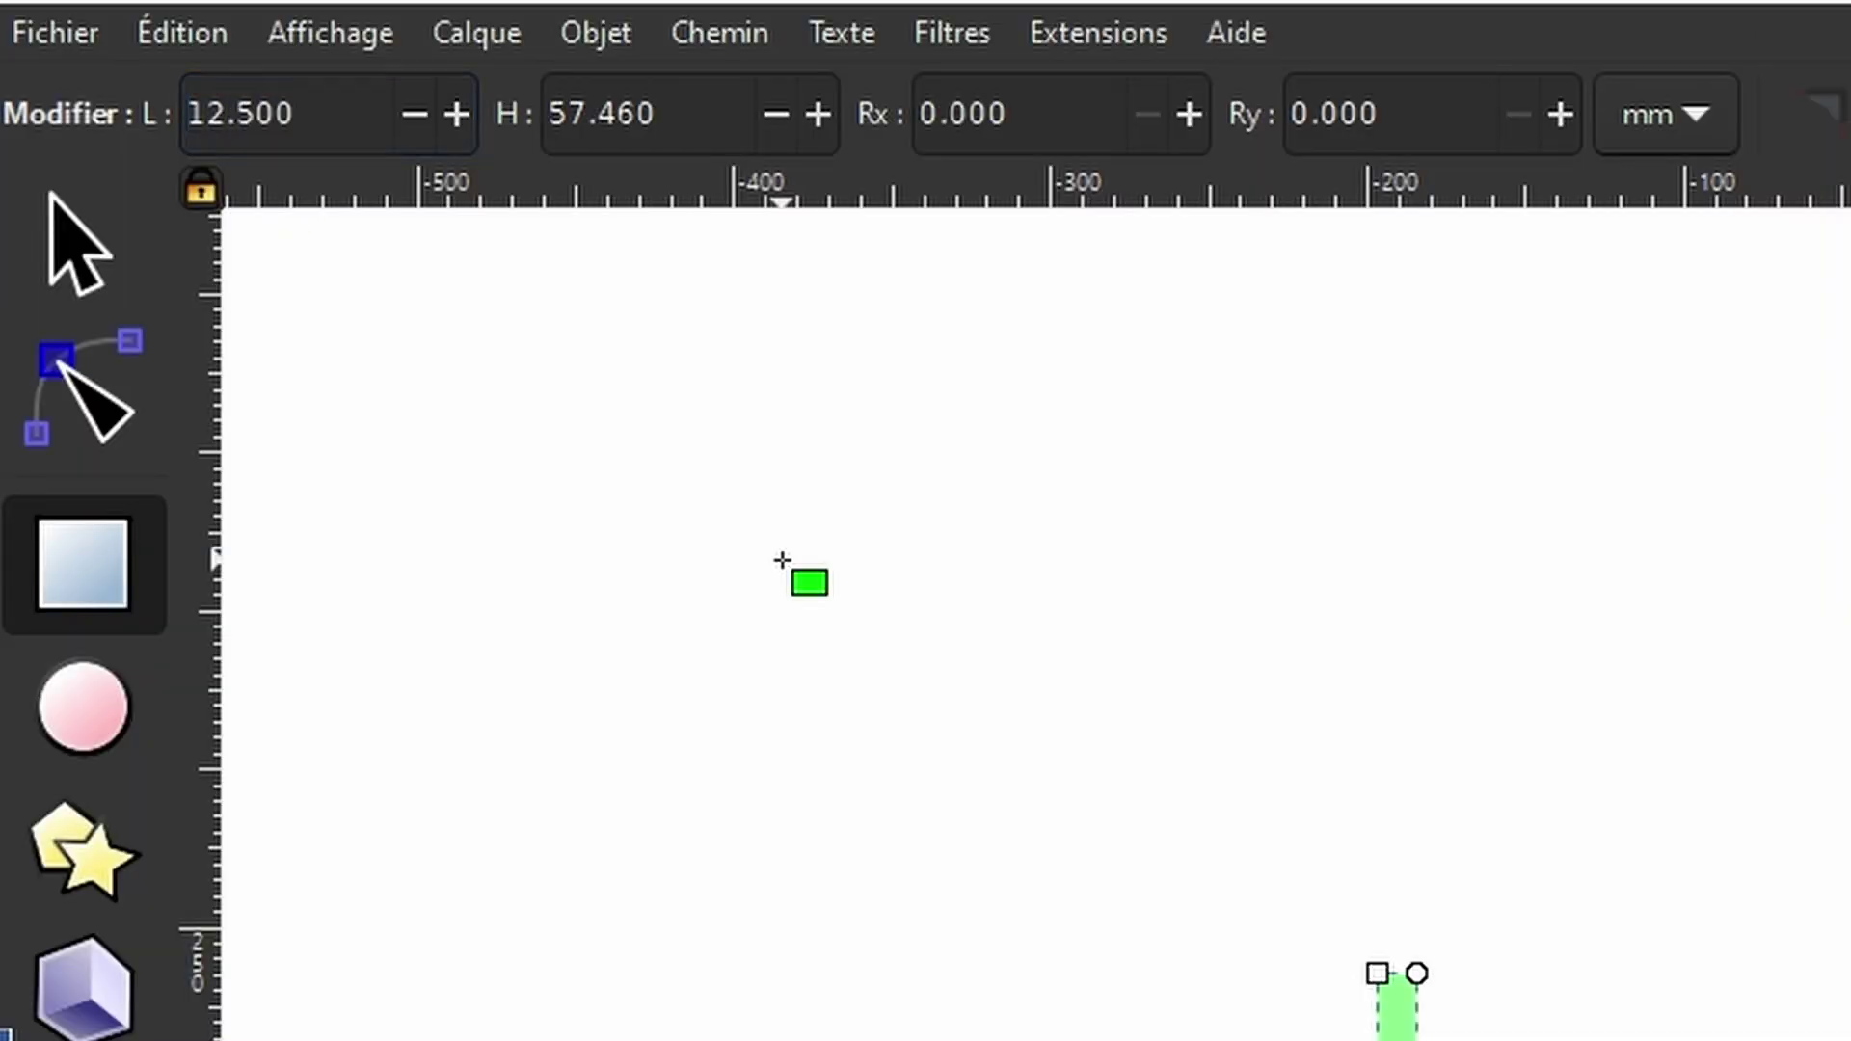
pyautogui.doubleClick(680, 115)
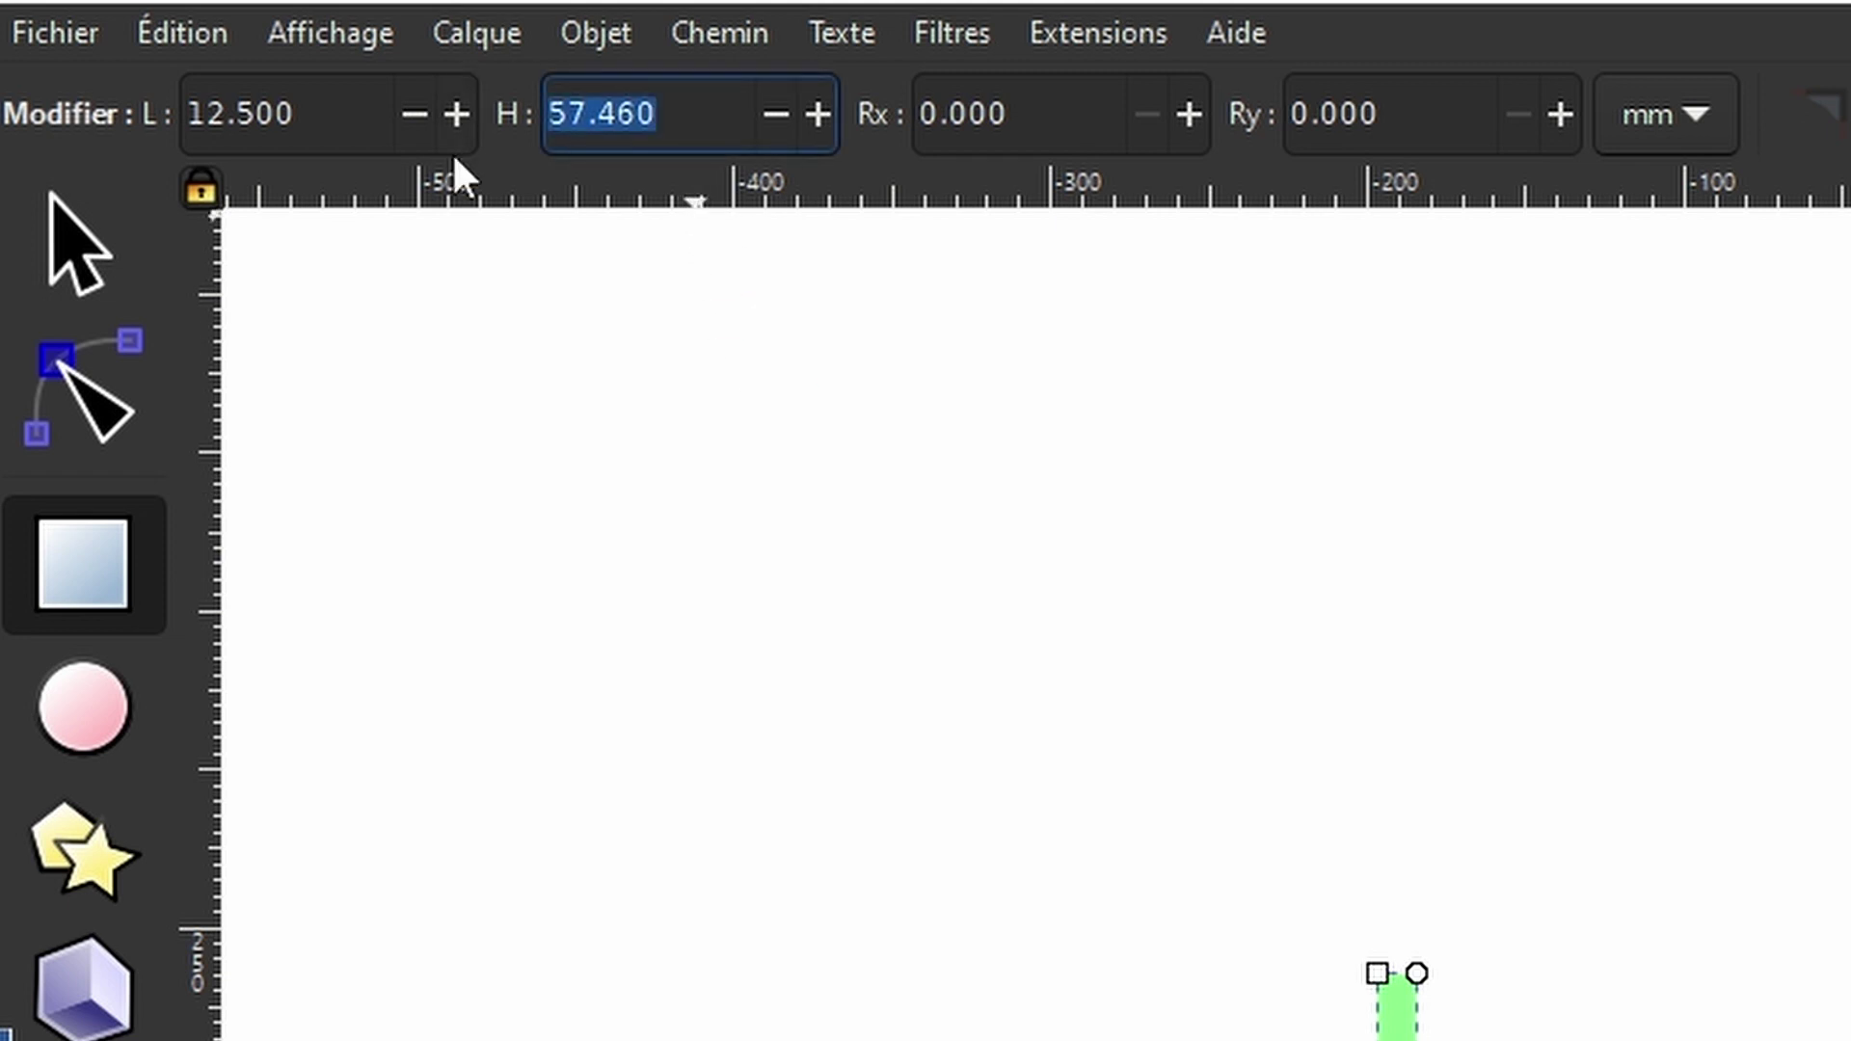
pyautogui.write('6')
pyautogui.press('Return')
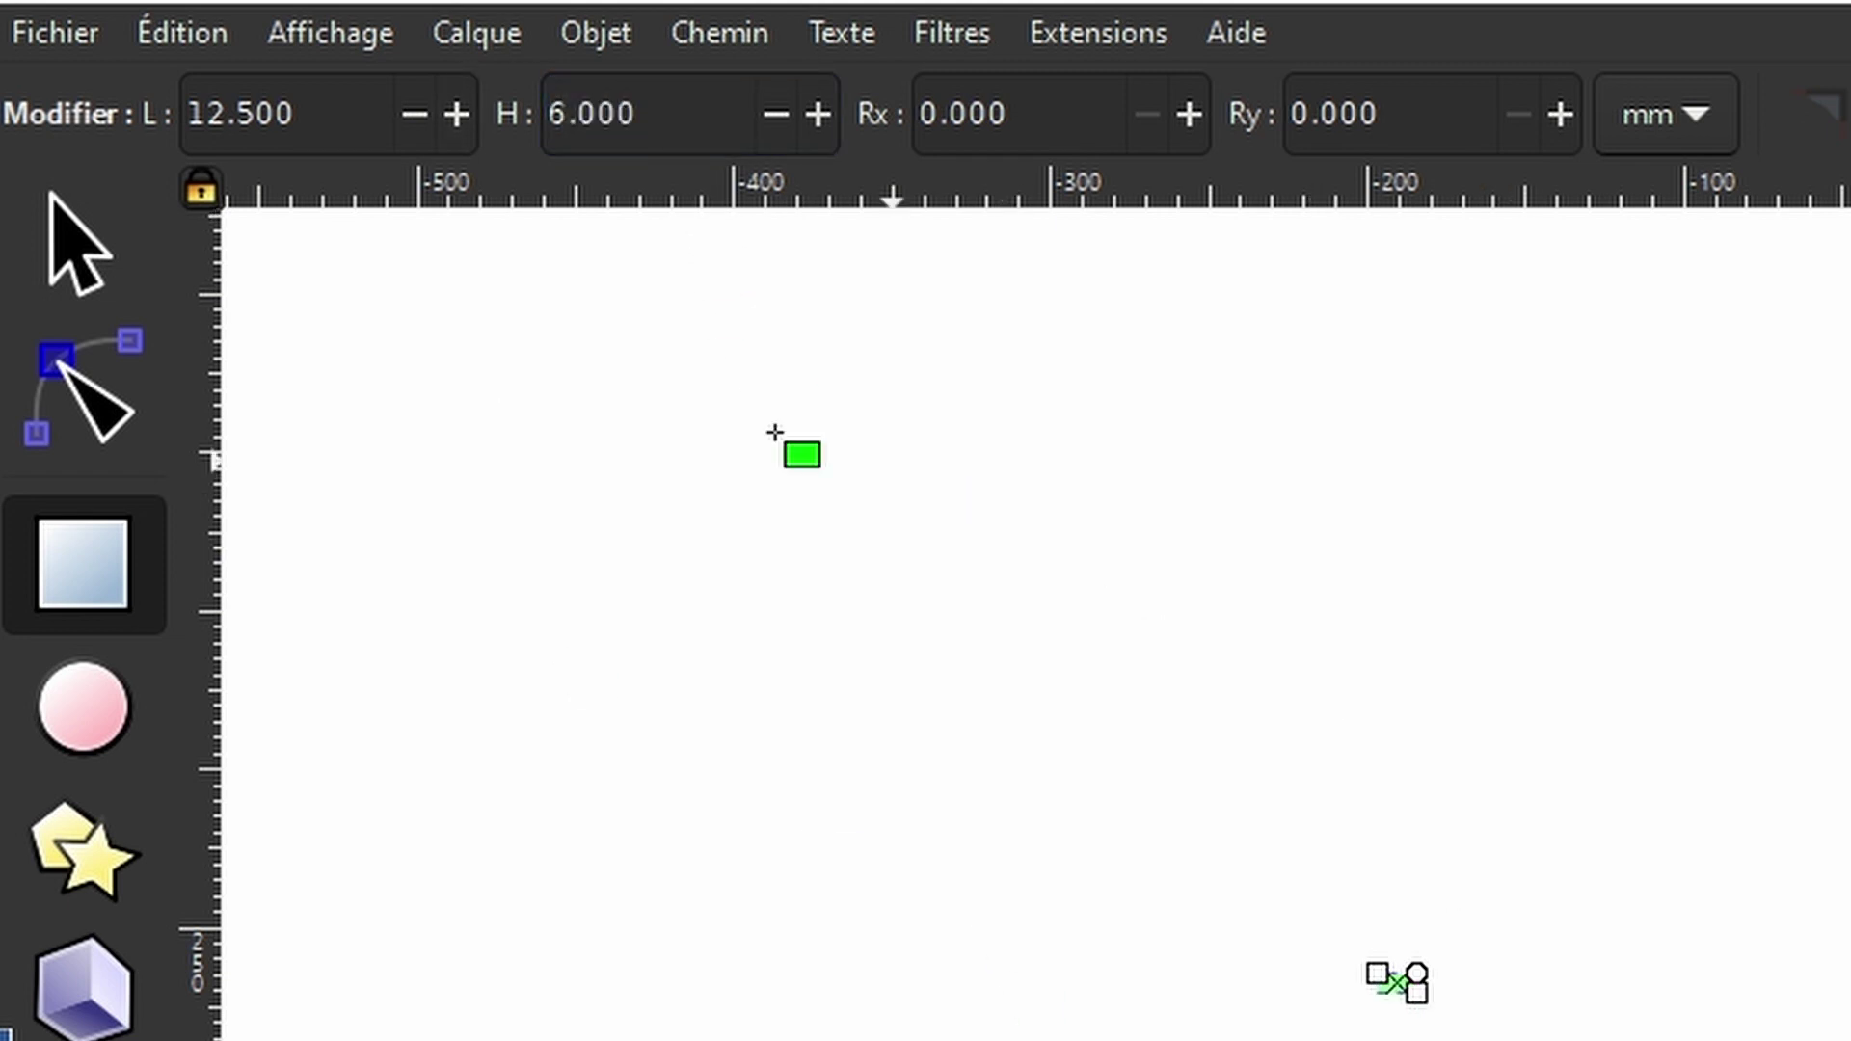
# Position the green rectangle at X 0 and Y 0
pyautogui.click(125, 280)
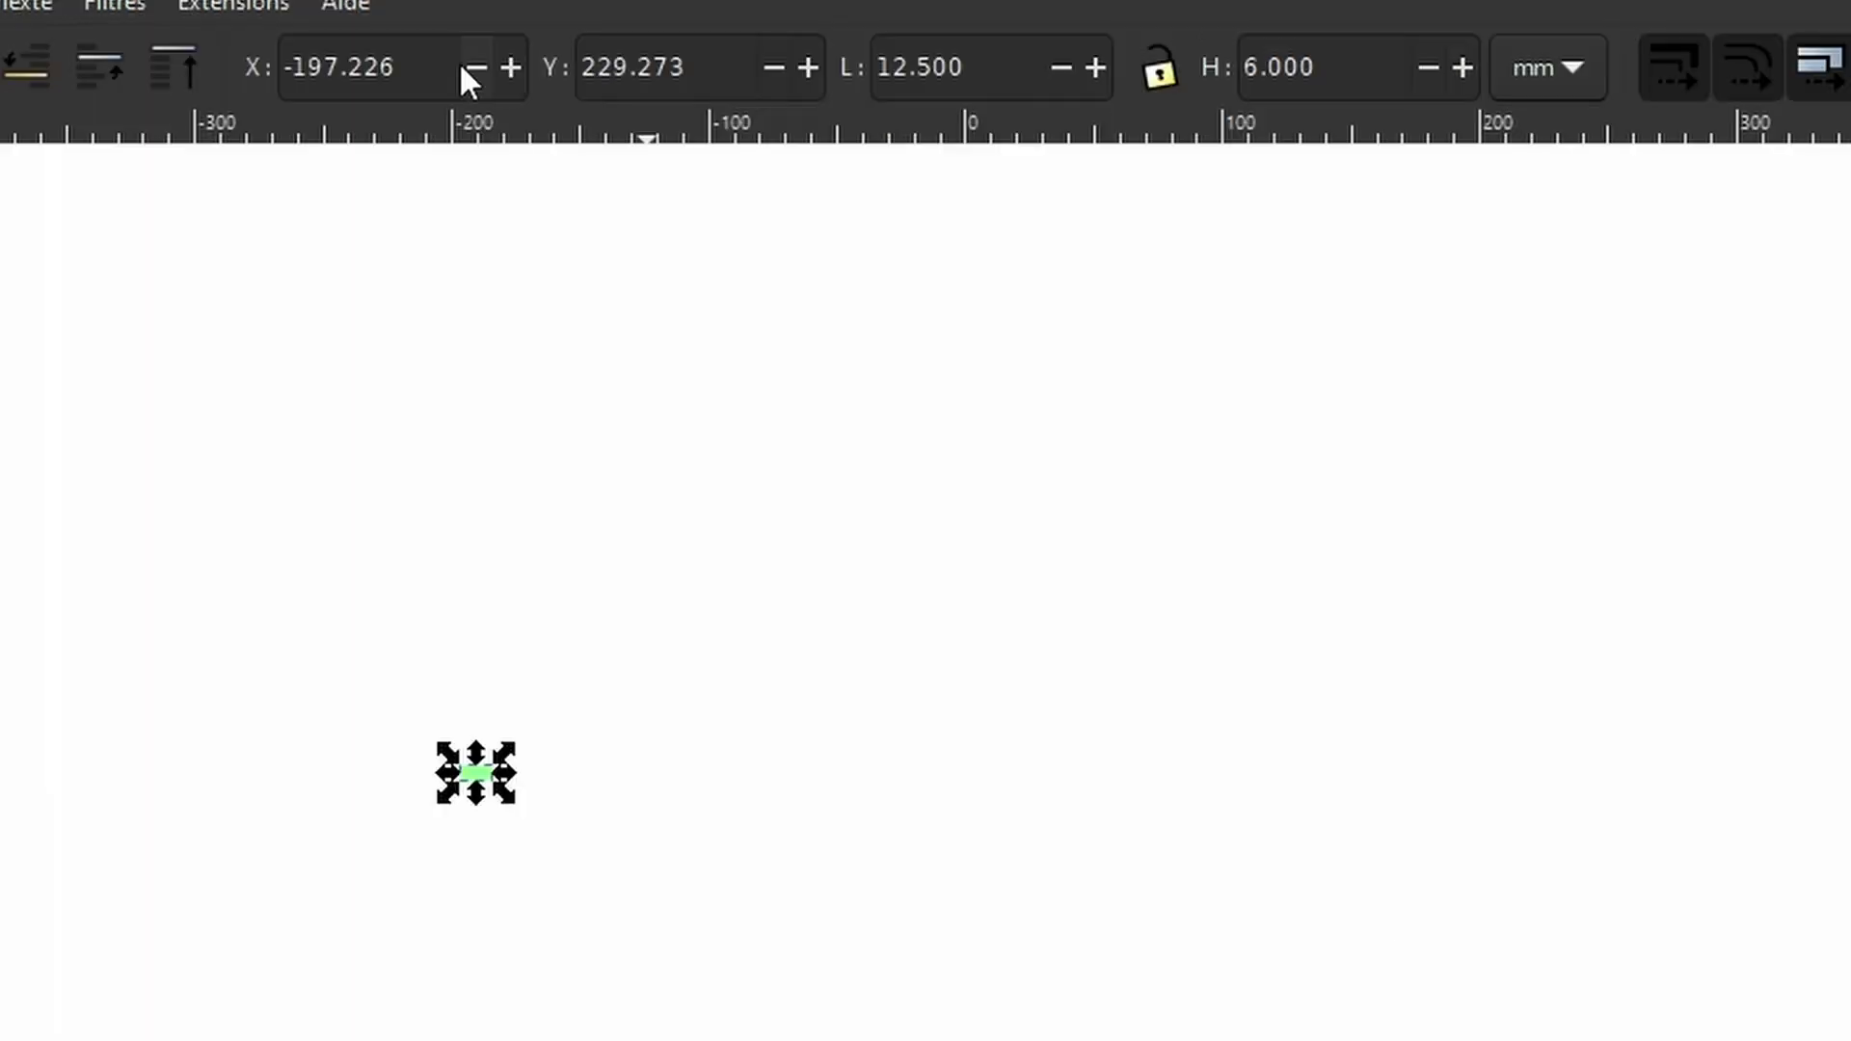
pyautogui.moveTo(383, 67); pyautogui.dragTo(286, 116)
pyautogui.moveTo(406, 85); pyautogui.dragTo(286, 43)
pyautogui.write('0')
pyautogui.press('Return')
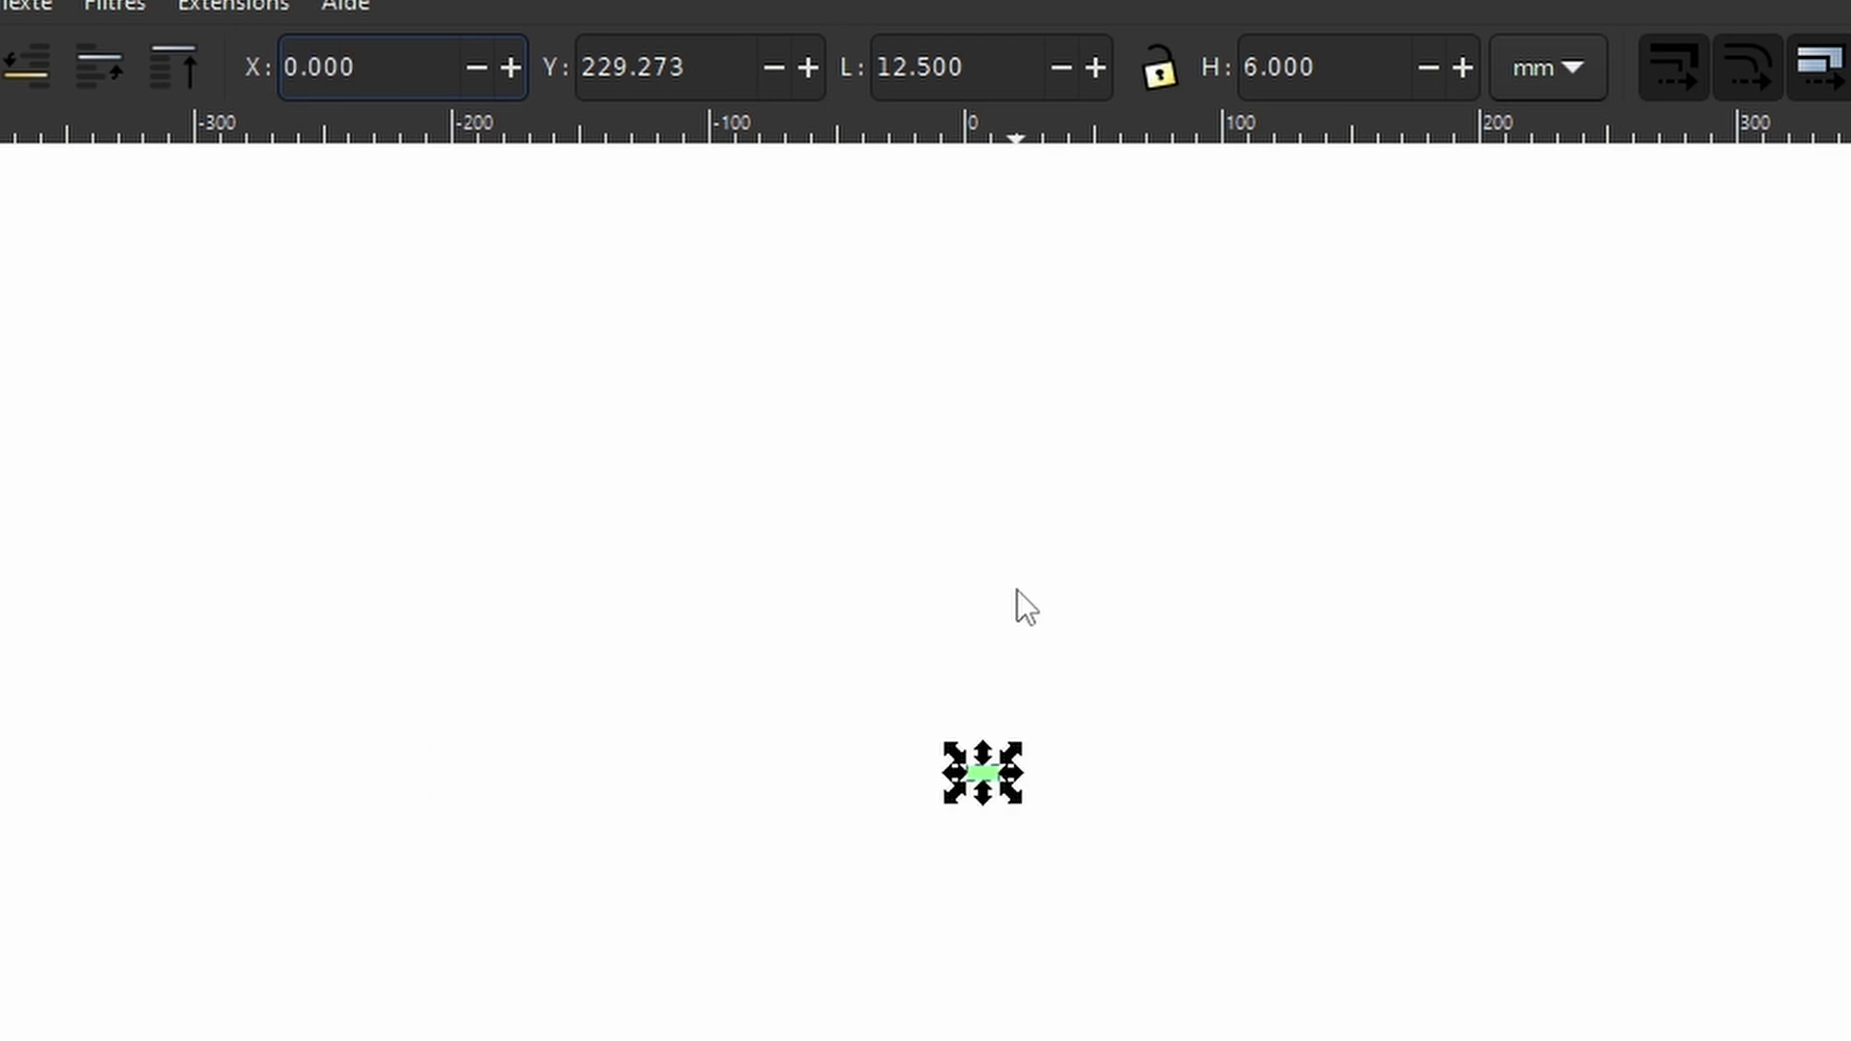
pyautogui.moveTo(685, 66); pyautogui.dragTo(633, 603)
pyautogui.write('0')
pyautogui.press('Return')
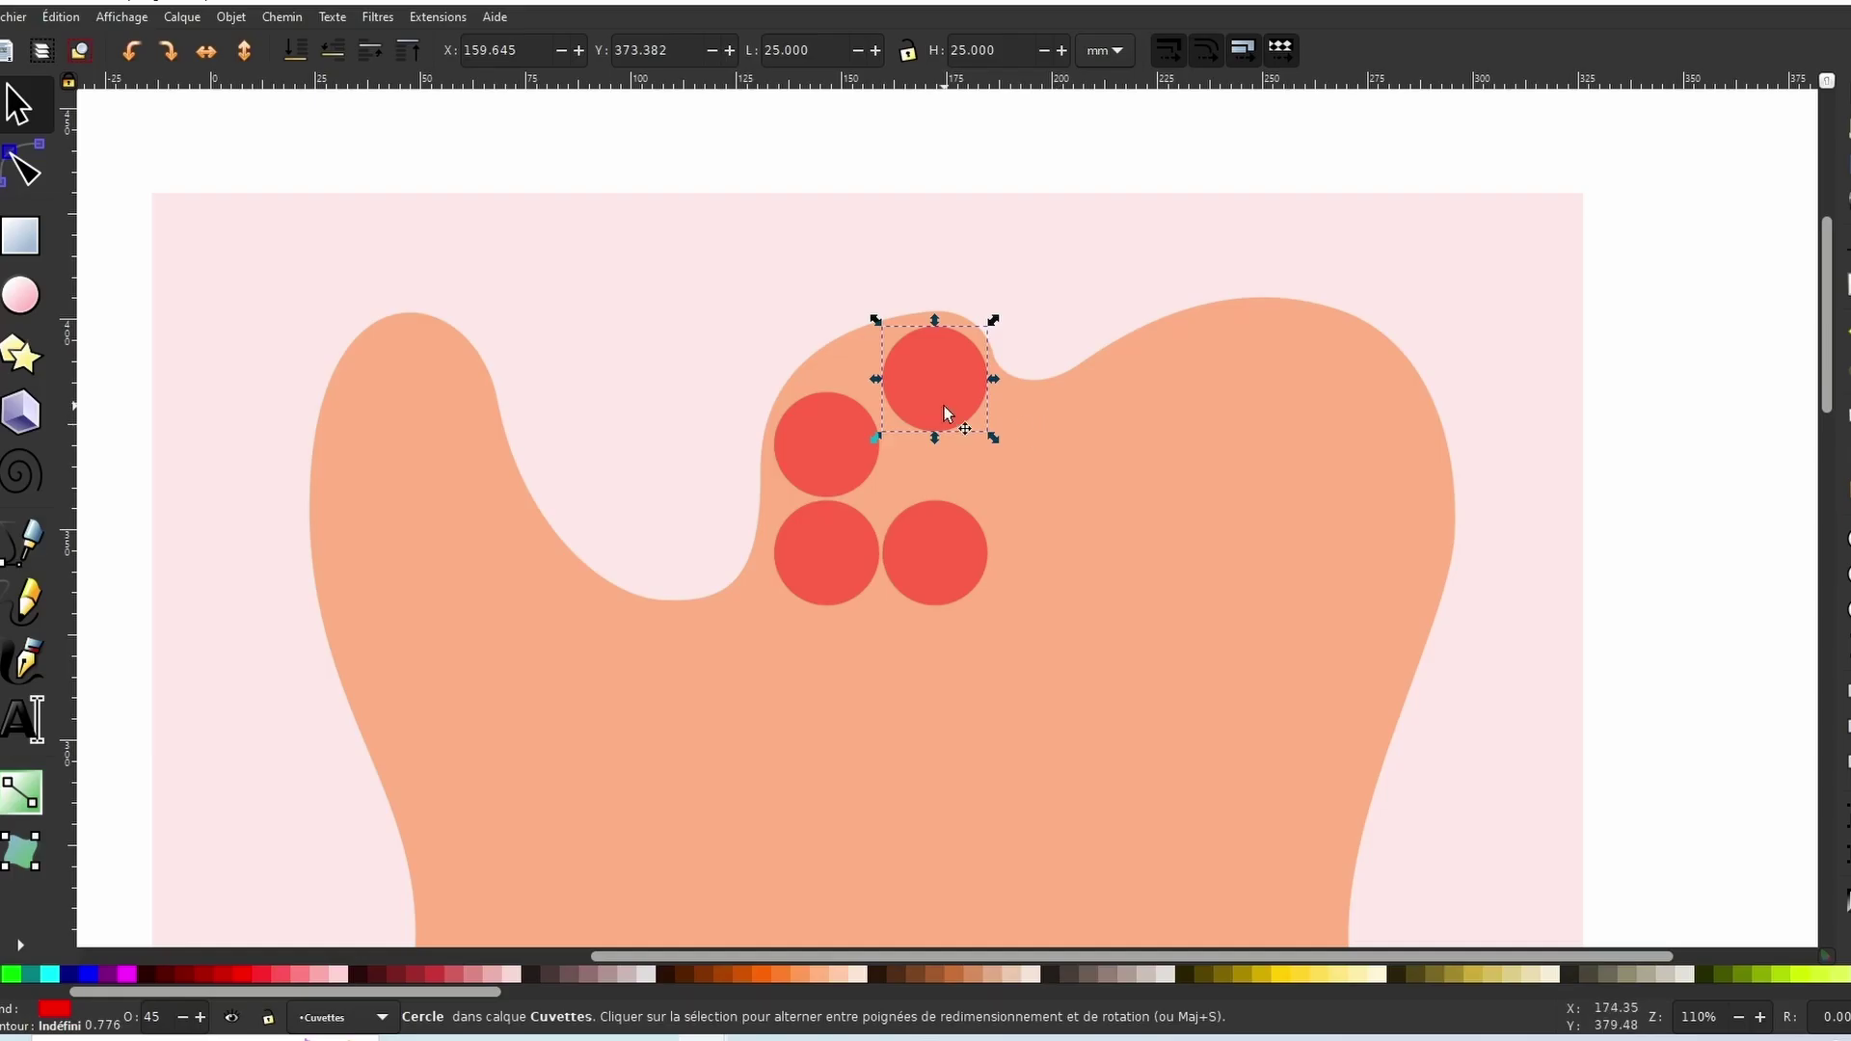
# Copy the upper-right circle from the TeleRiver_Dessous-sculpt document and paste it into the new document
pyautogui.rightClick(974, 422)
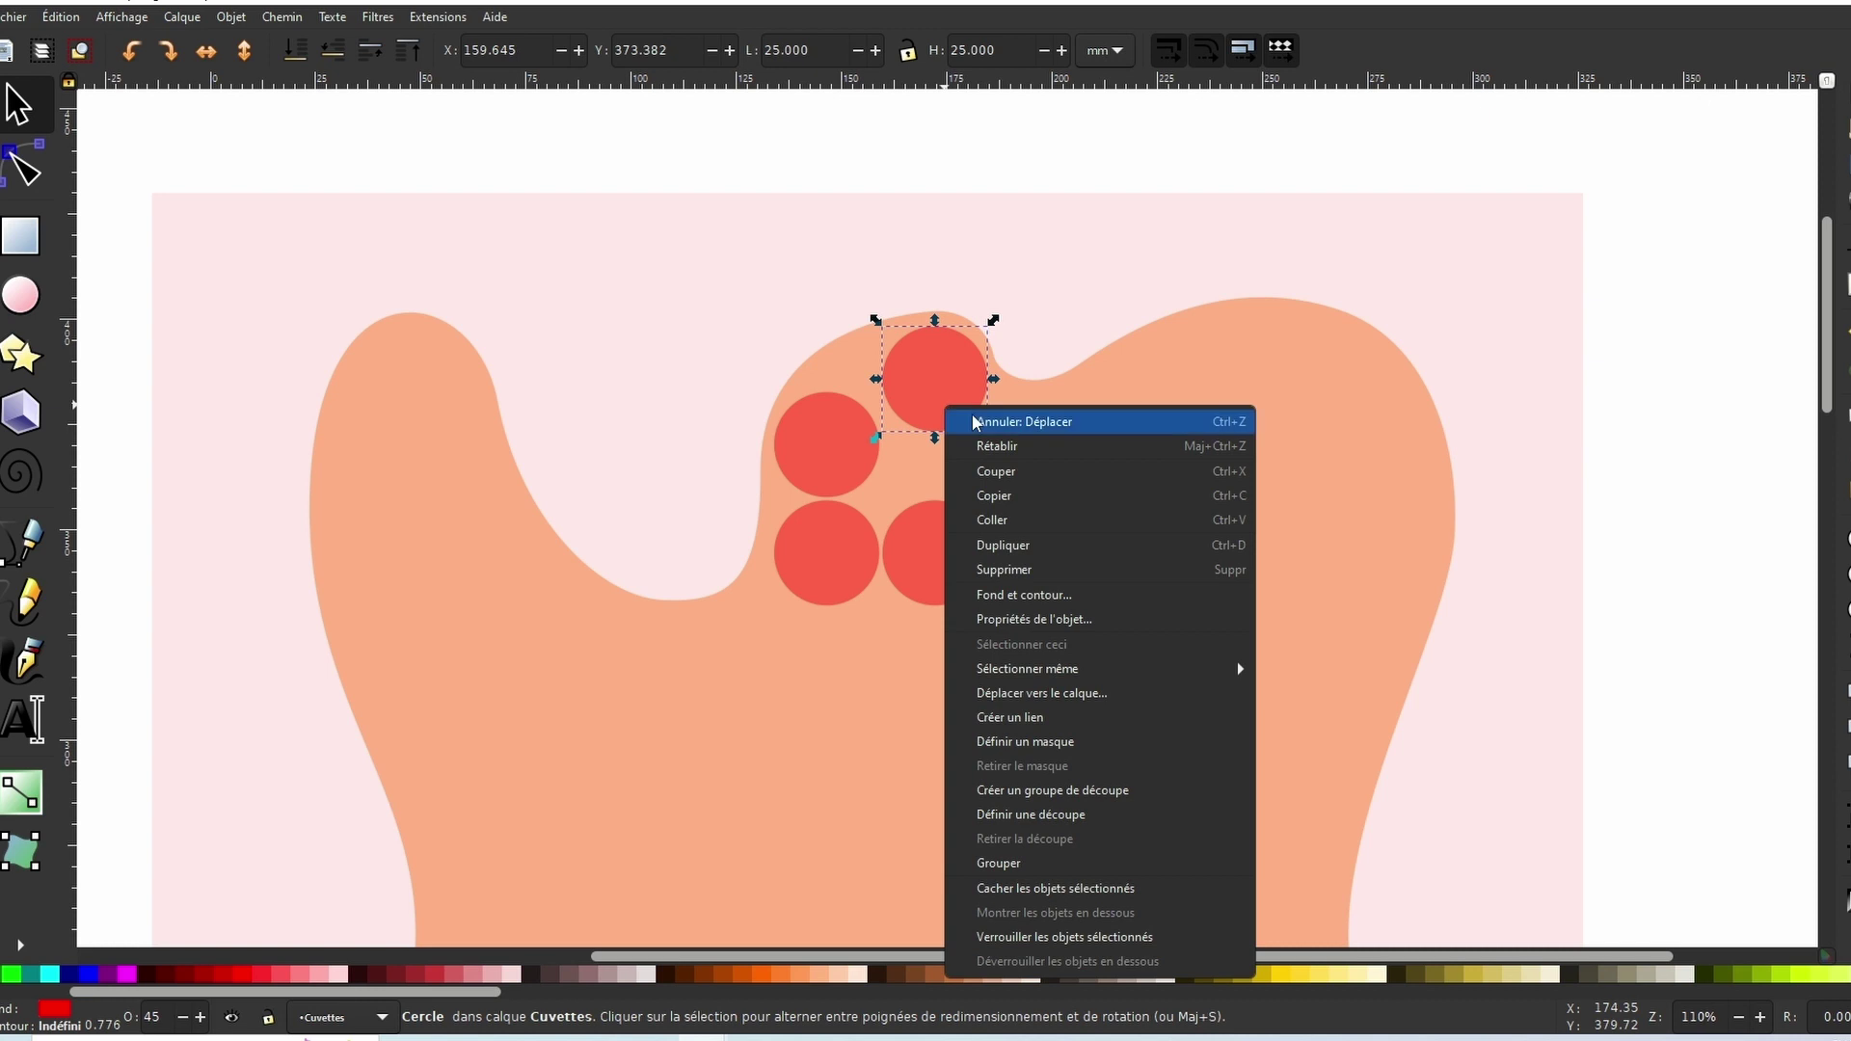
pyautogui.click(1028, 497)
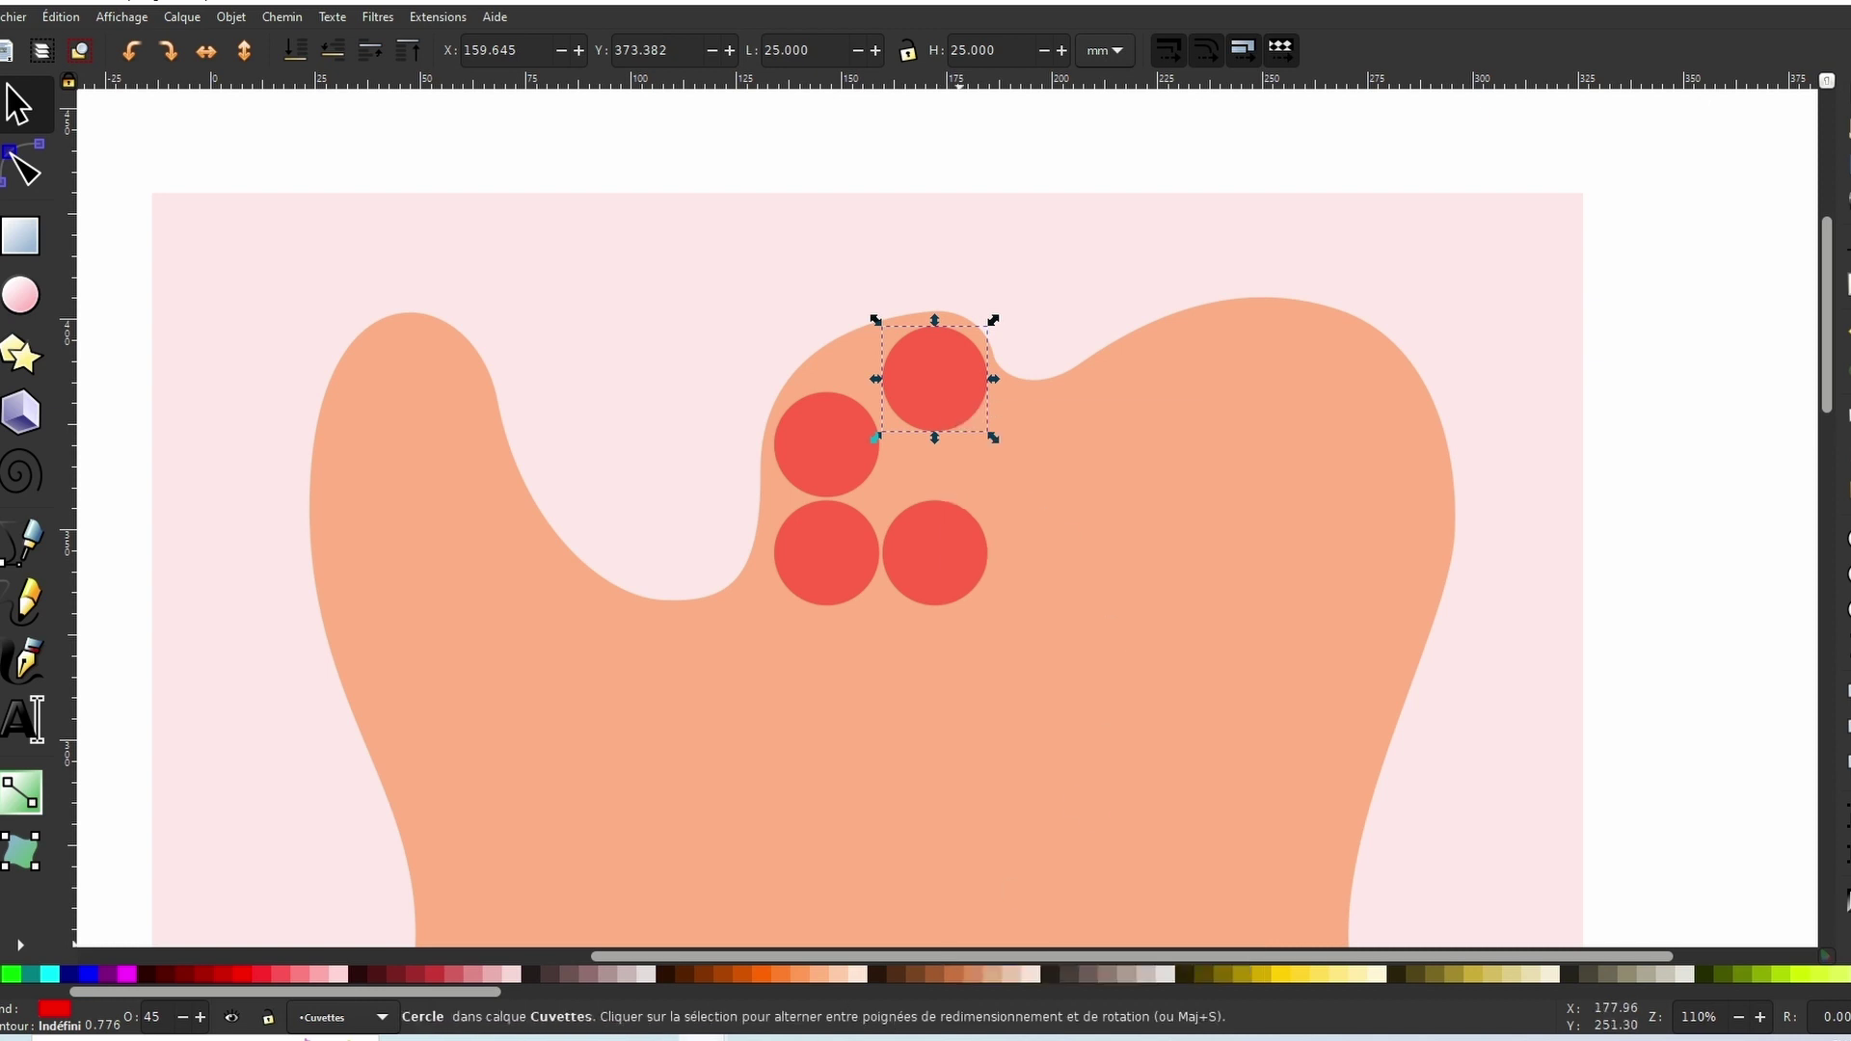
pyautogui.click(785, 979)
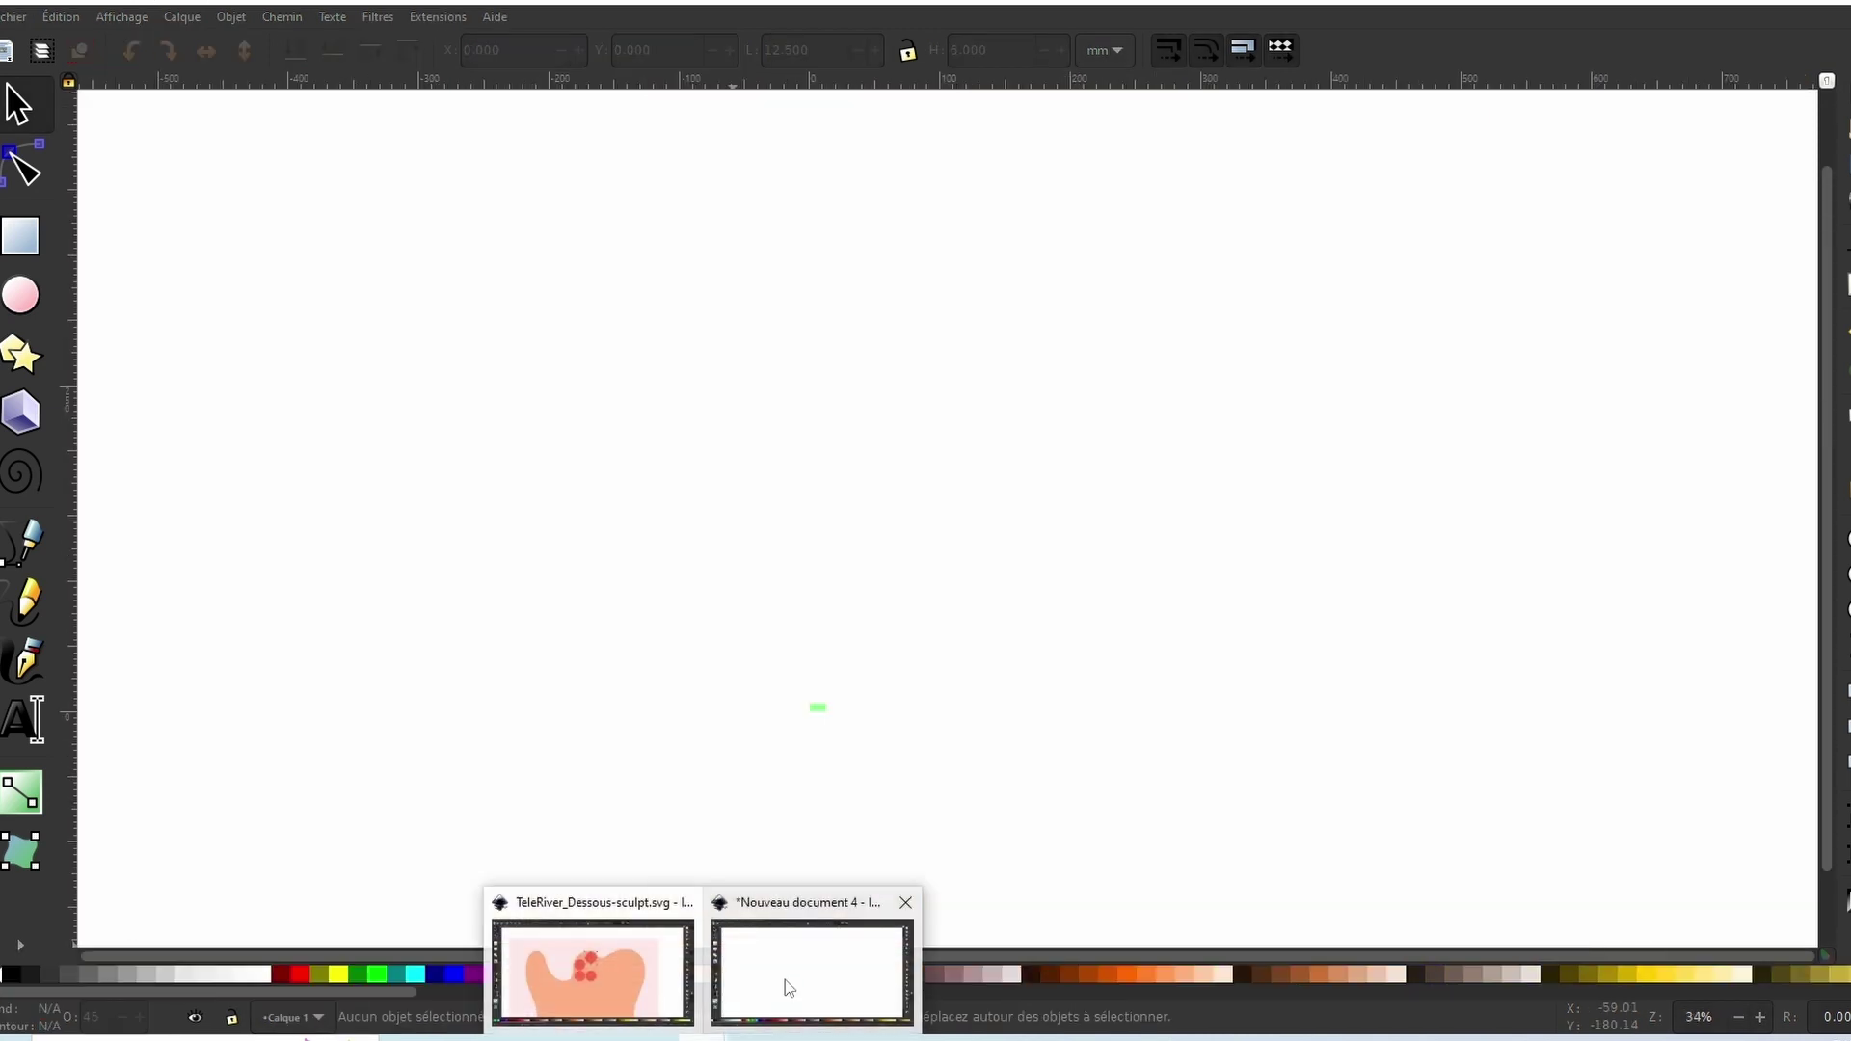
pyautogui.rightClick(976, 690)
pyautogui.click(1027, 796)
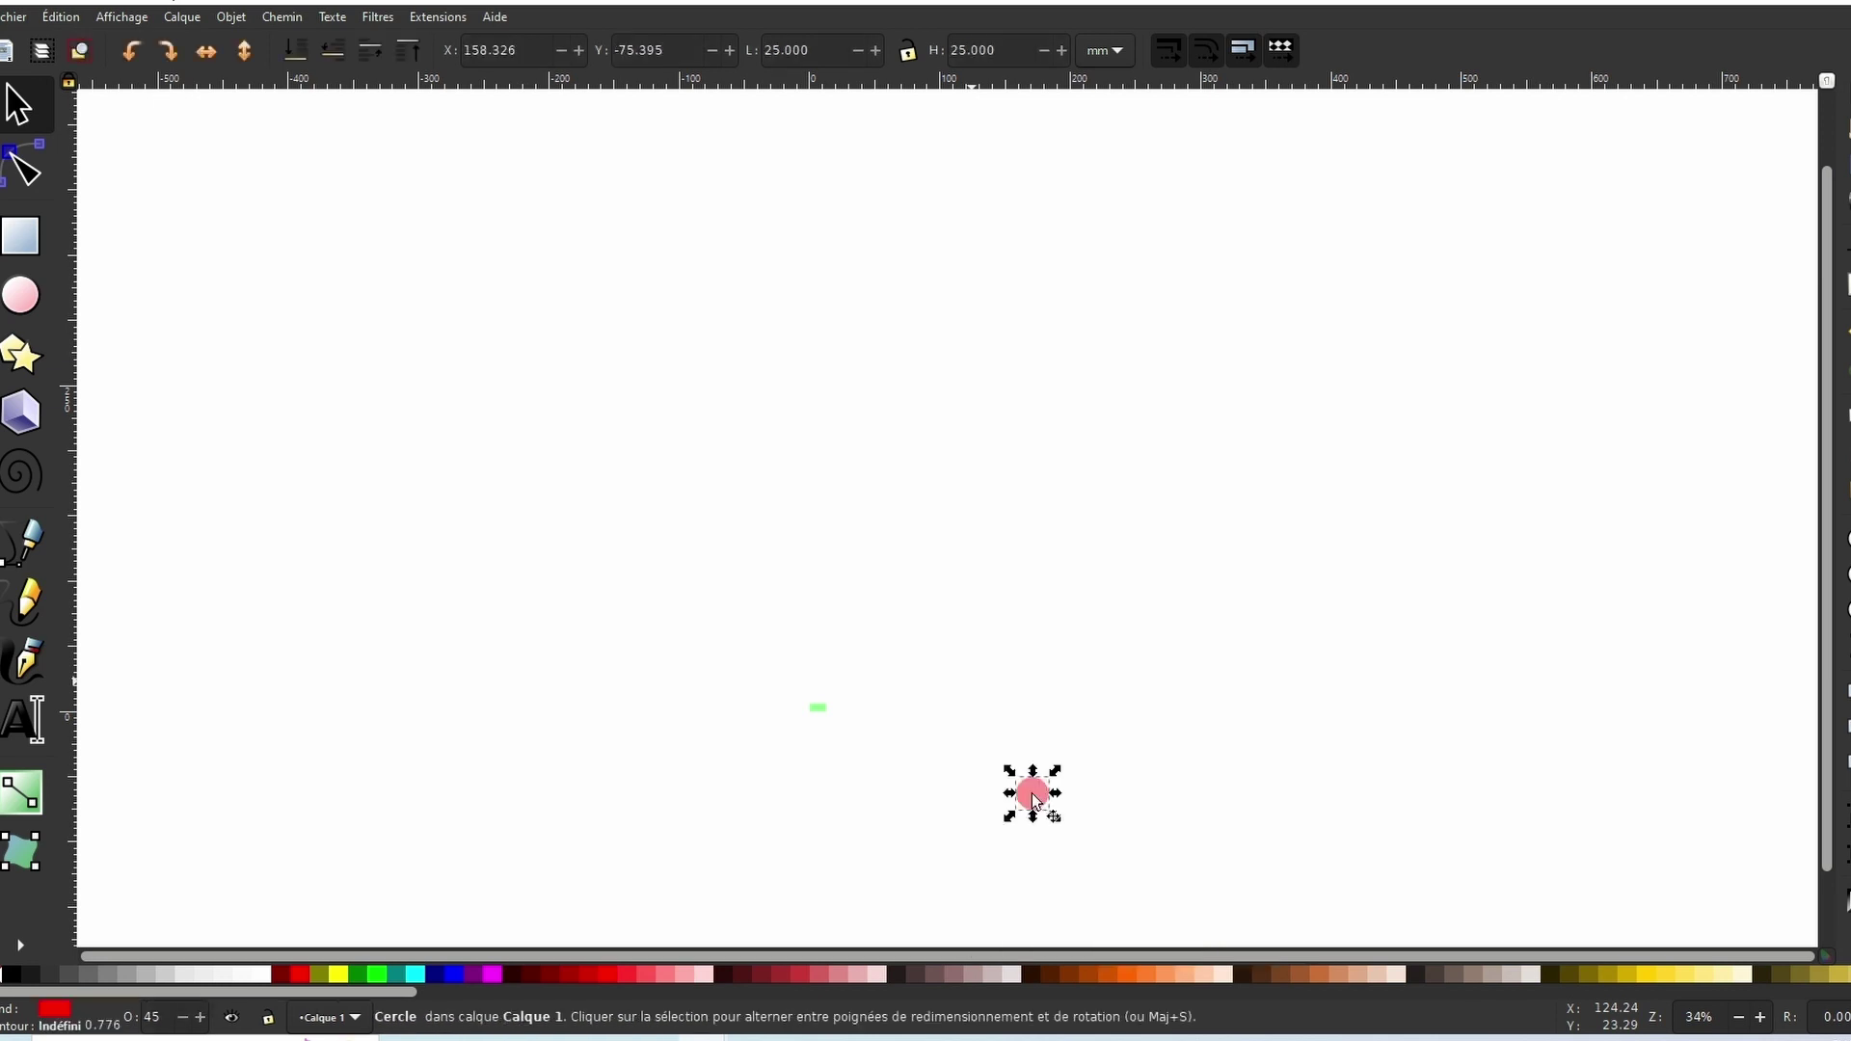
# Duplicate the 25 mm circle in place and shrink the copy to a dot 0.1 mm wide
pyautogui.press('3')
pyautogui.rightClick(1025, 466)
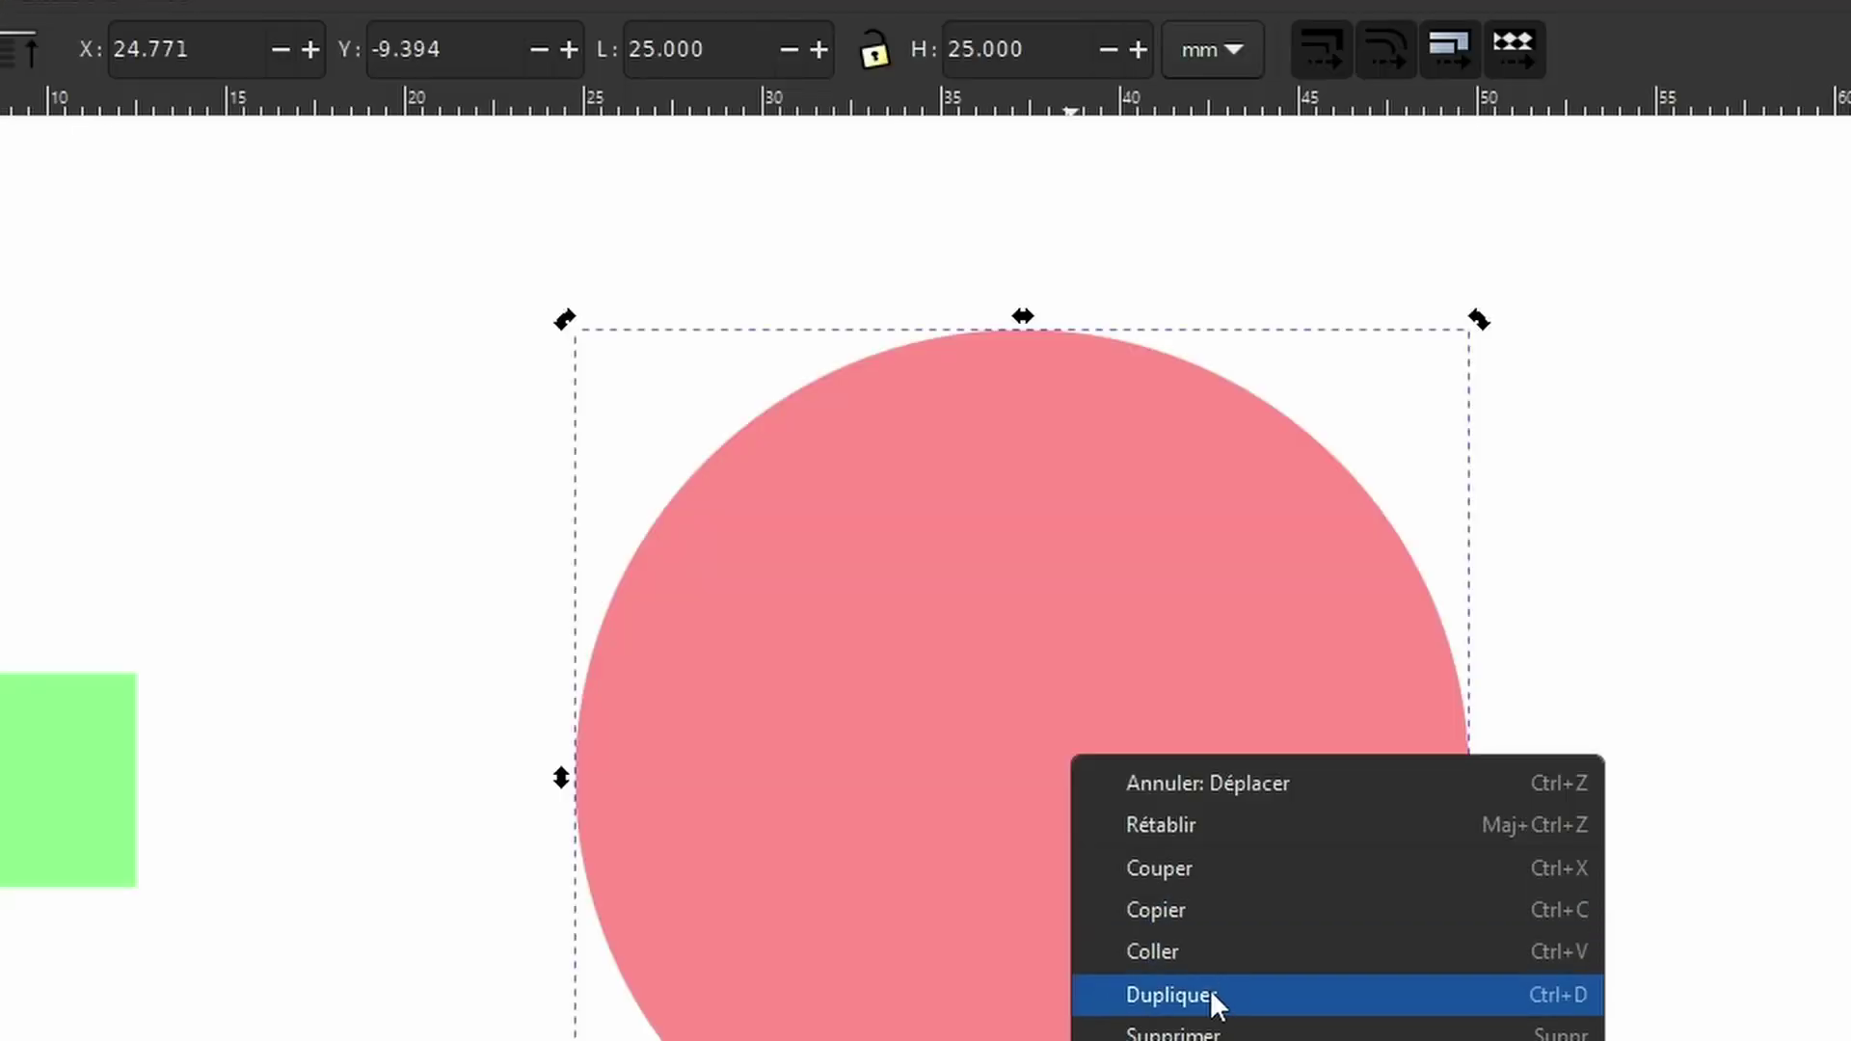
pyautogui.click(1211, 993)
pyautogui.tripleClick(718, 64)
pyautogui.write('0.1')
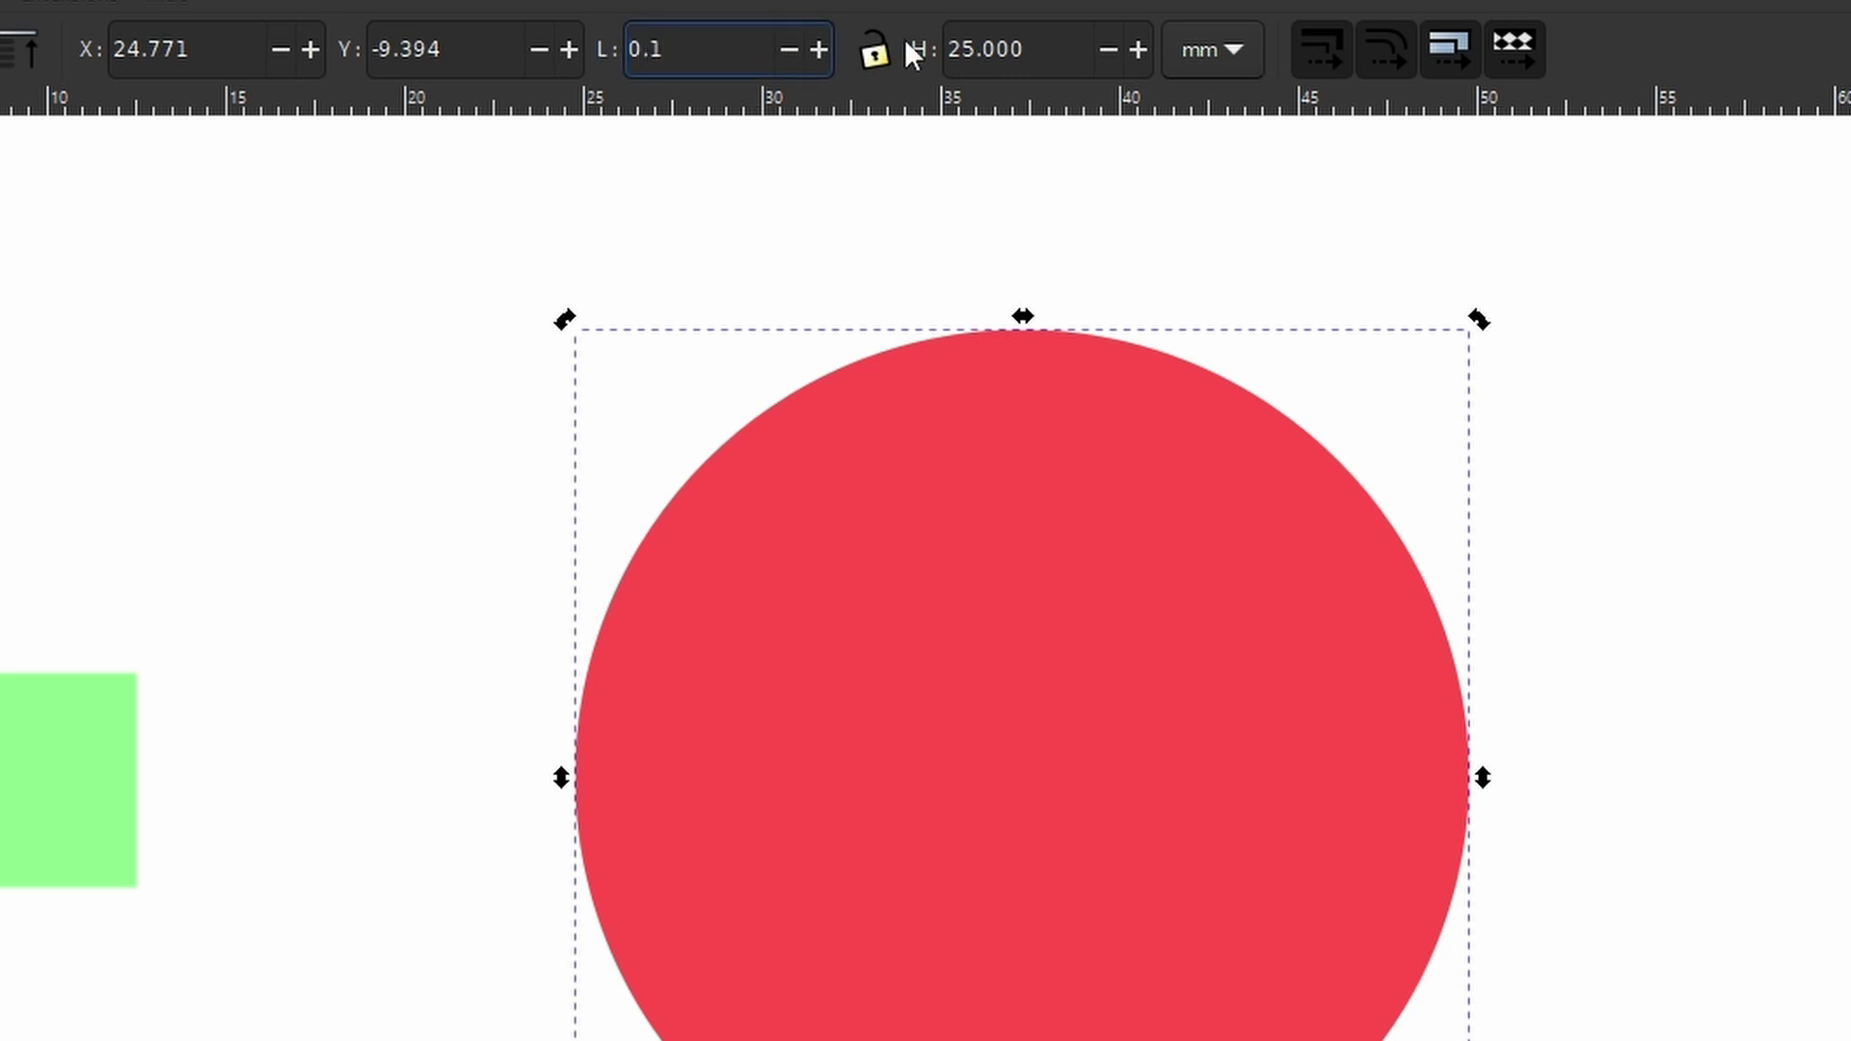
pyautogui.press('Tab')
pyautogui.write('0')
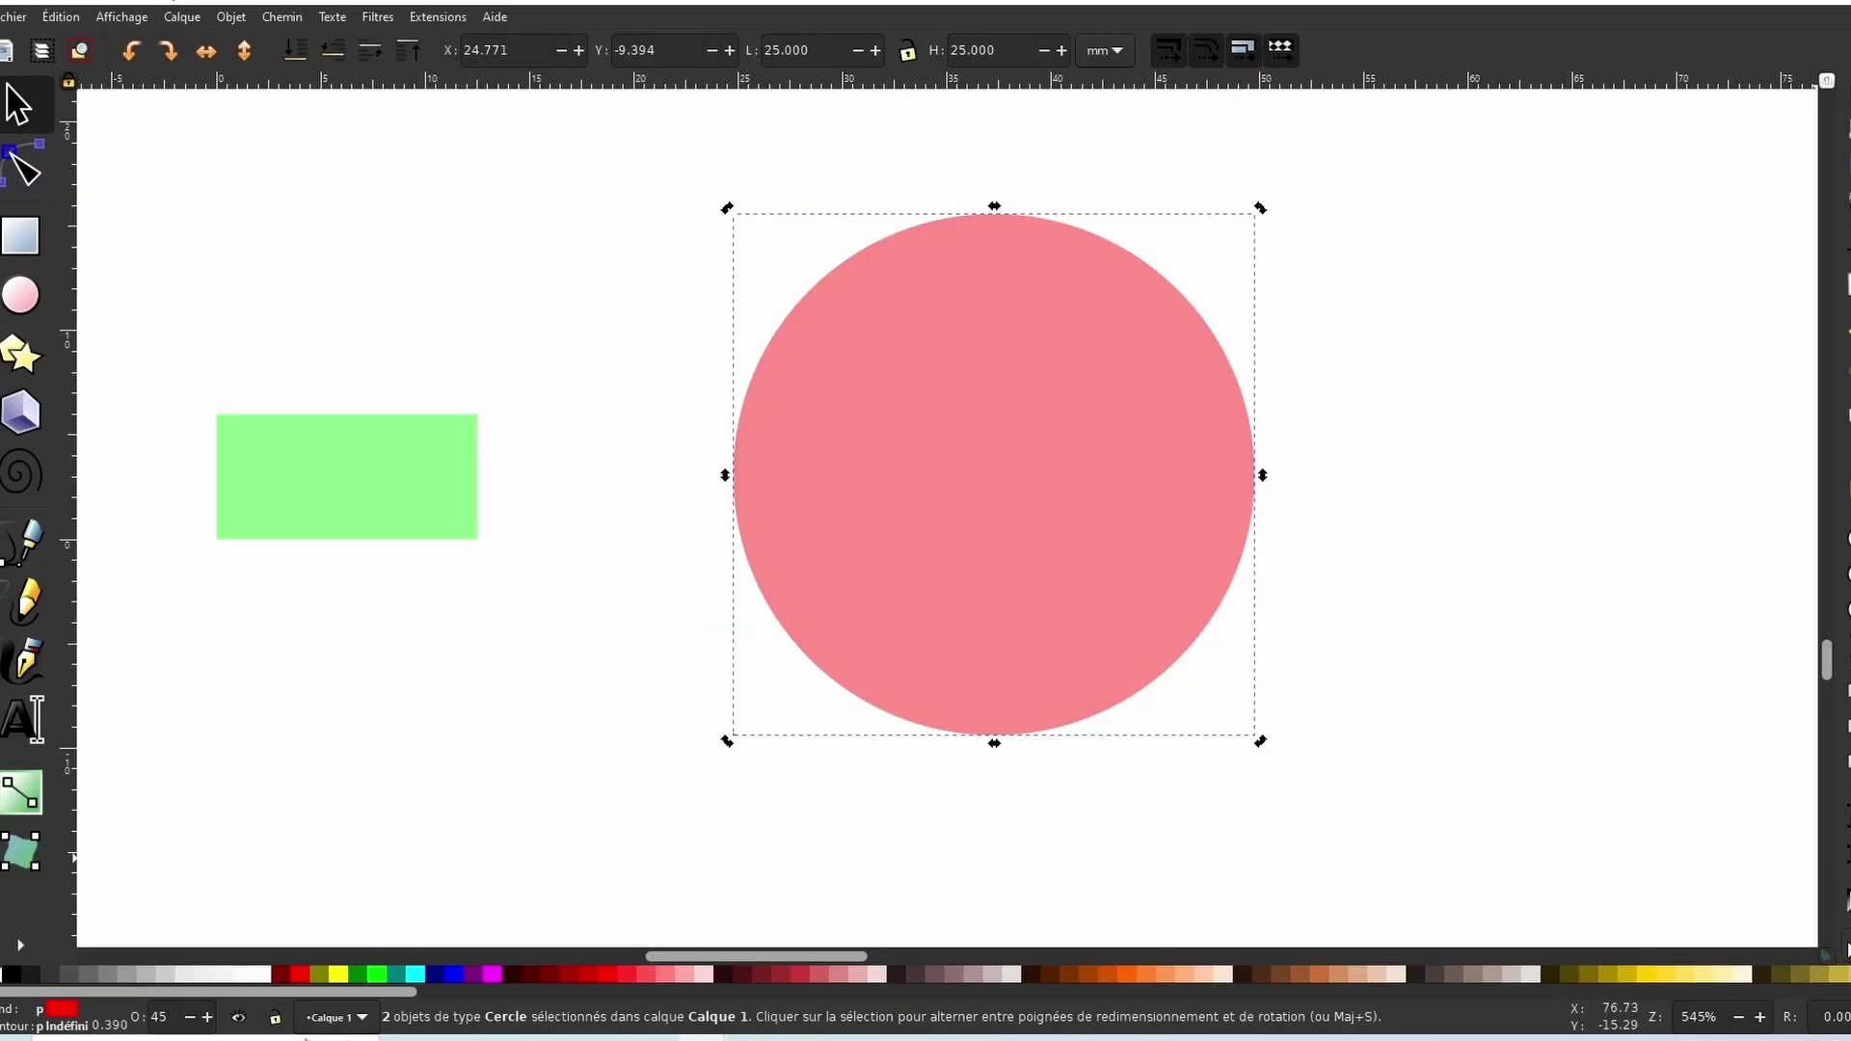
# Align the tiny circle on the centre of the 25 mm circle, and give the large circle a cyan fill
pyautogui.click(1844, 946)
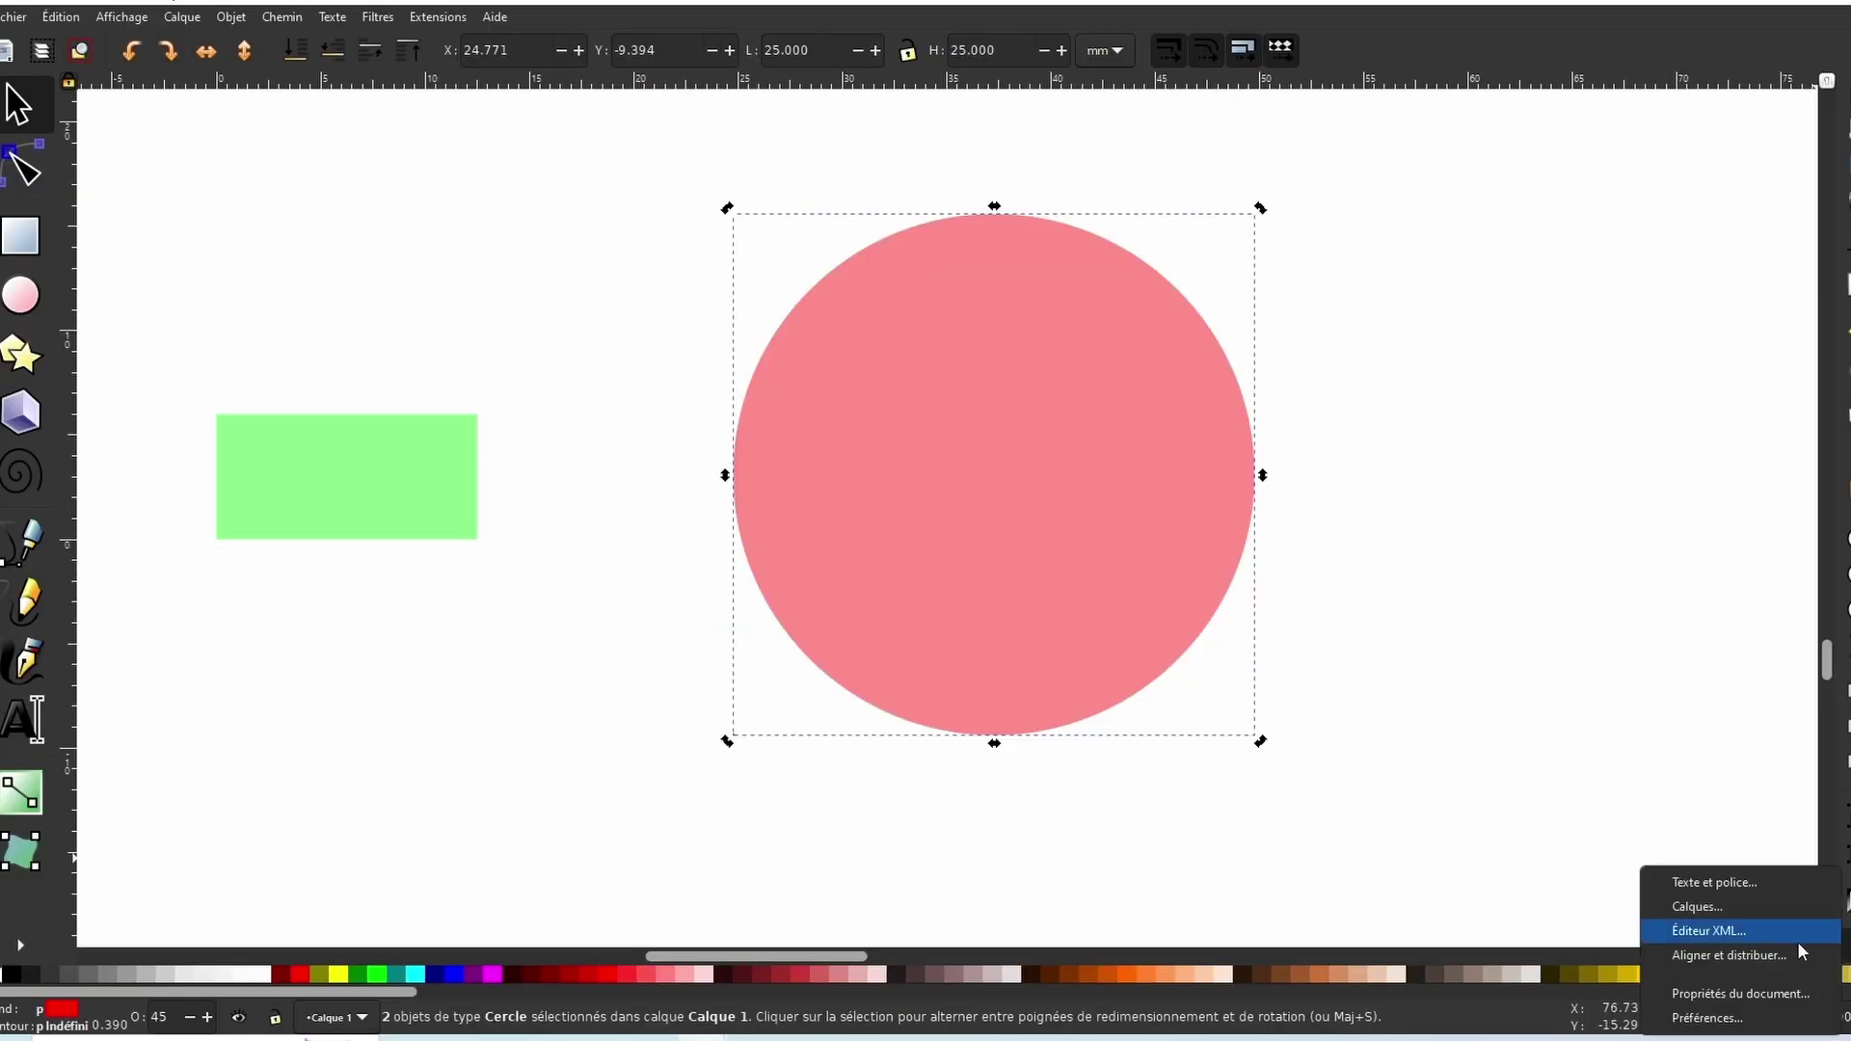
pyautogui.click(1795, 950)
pyautogui.click(972, 445)
pyautogui.click(1123, 300)
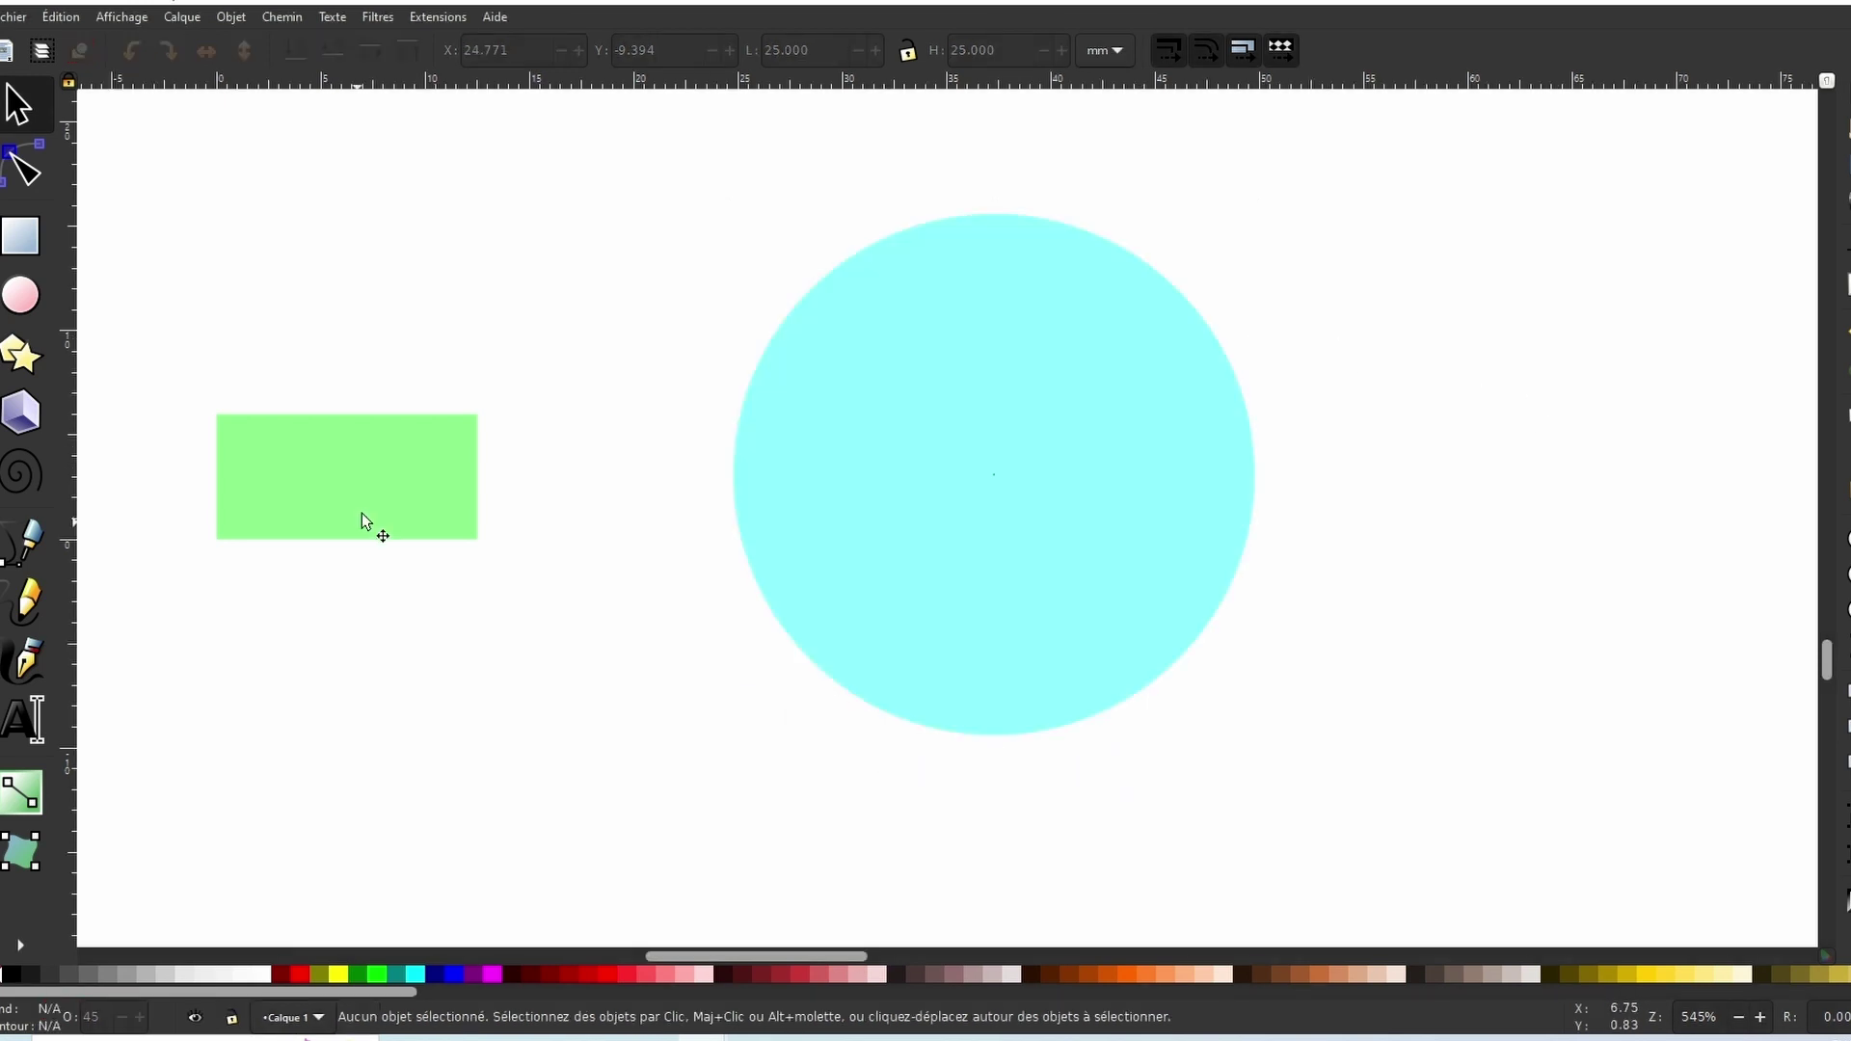
# Convert the green rectangle to a path
pyautogui.click(372, 521)
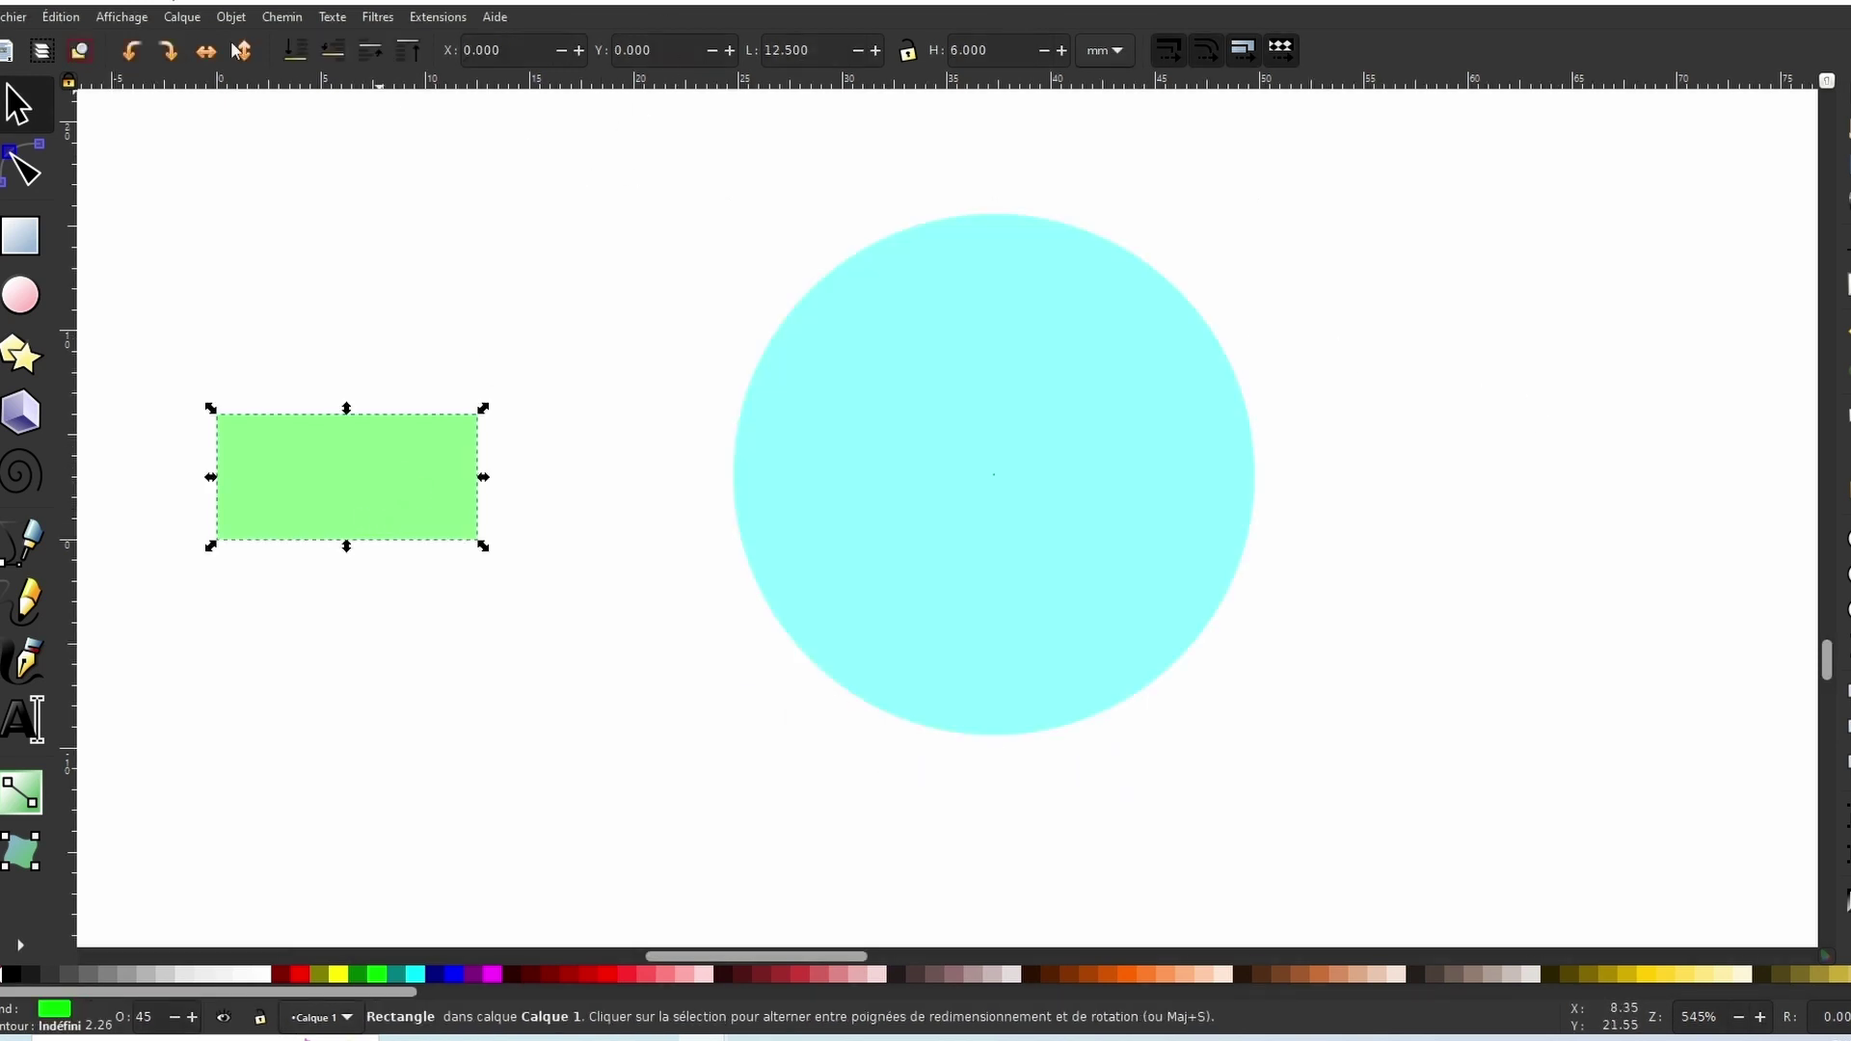
pyautogui.click(282, 17)
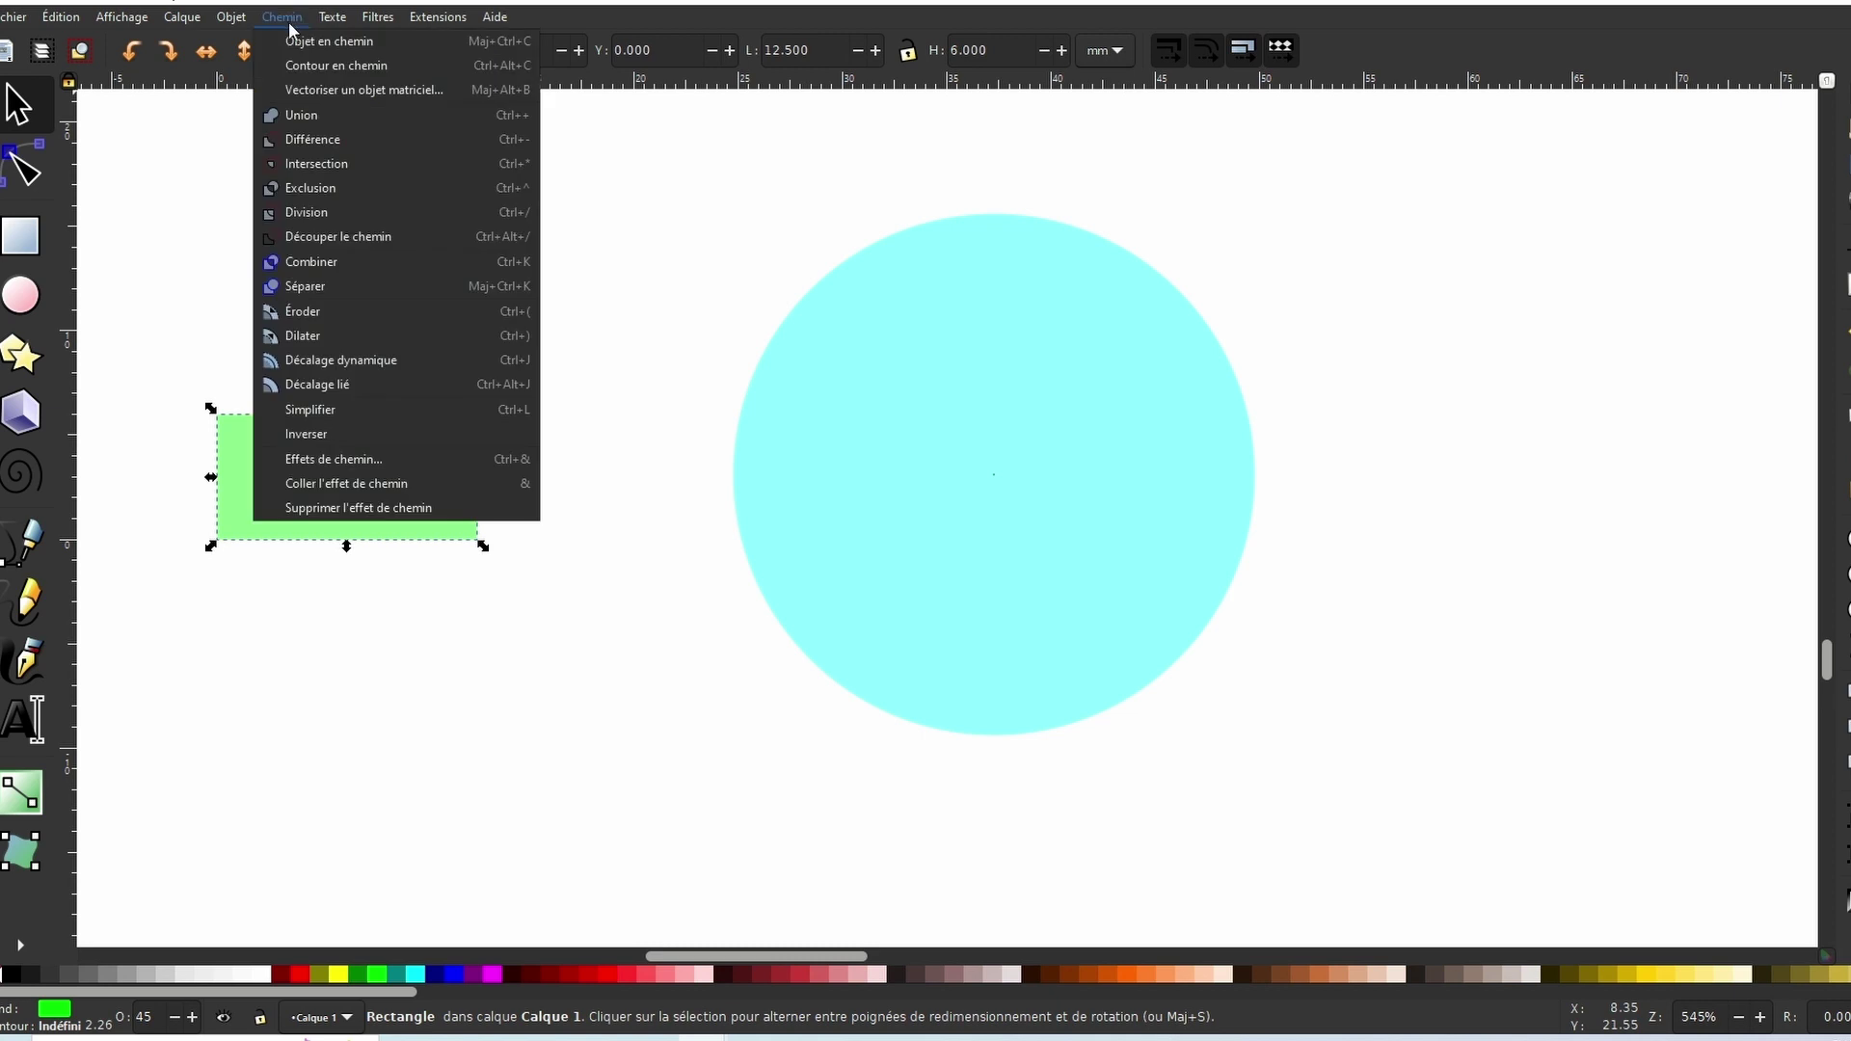
pyautogui.click(328, 41)
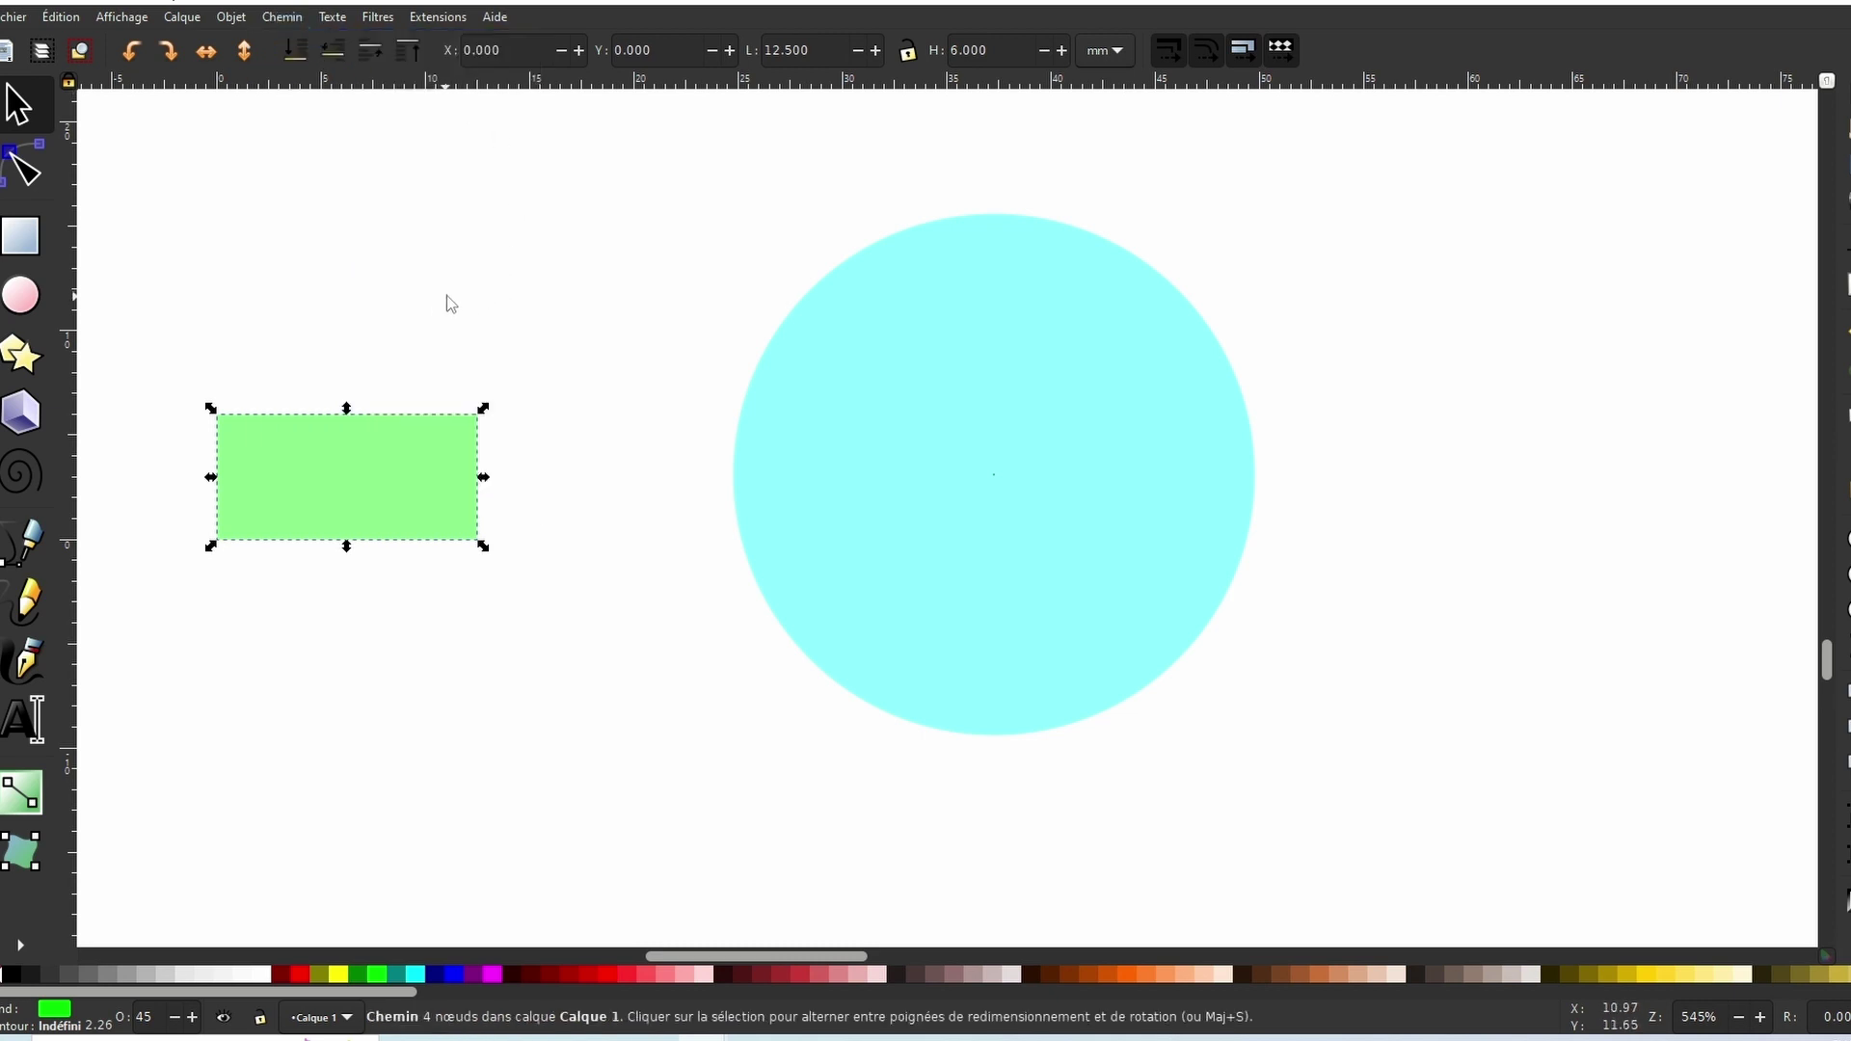
# Move the upper-right node of the green path to X 5.5 and Y 0
pyautogui.click(24, 166)
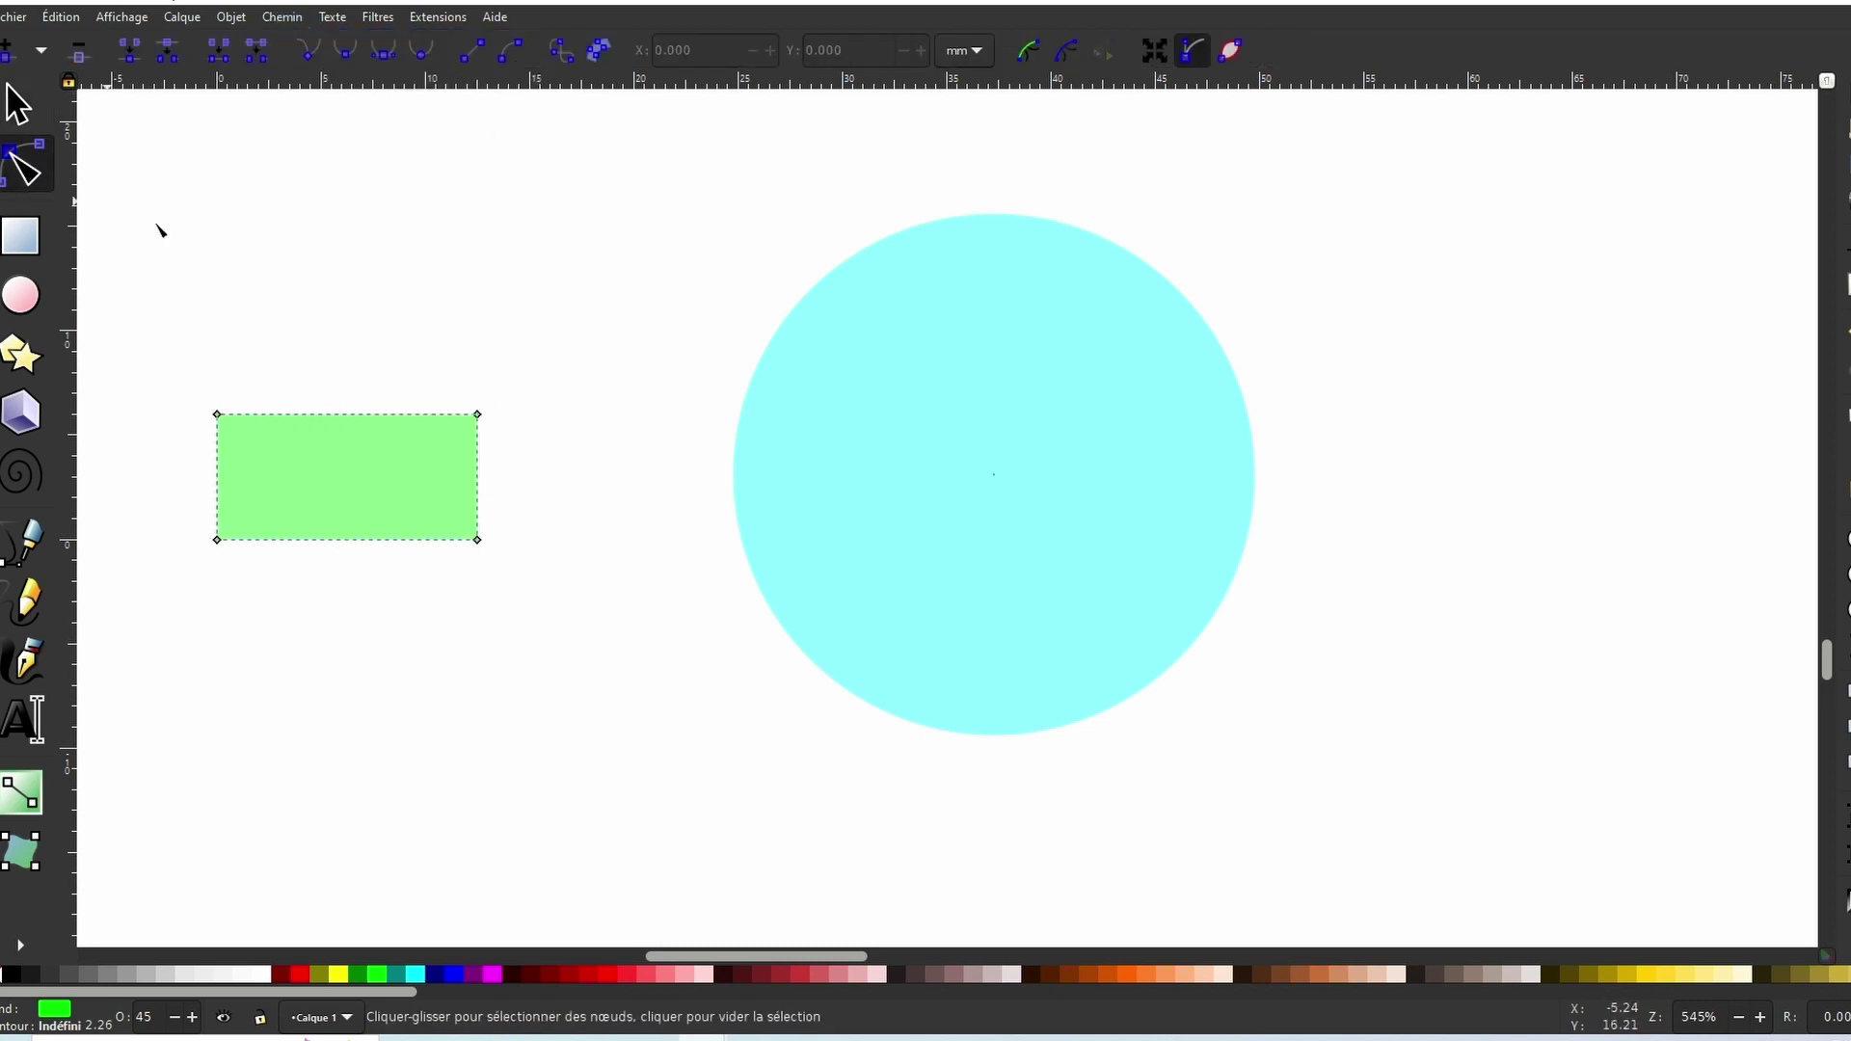
pyautogui.click(479, 415)
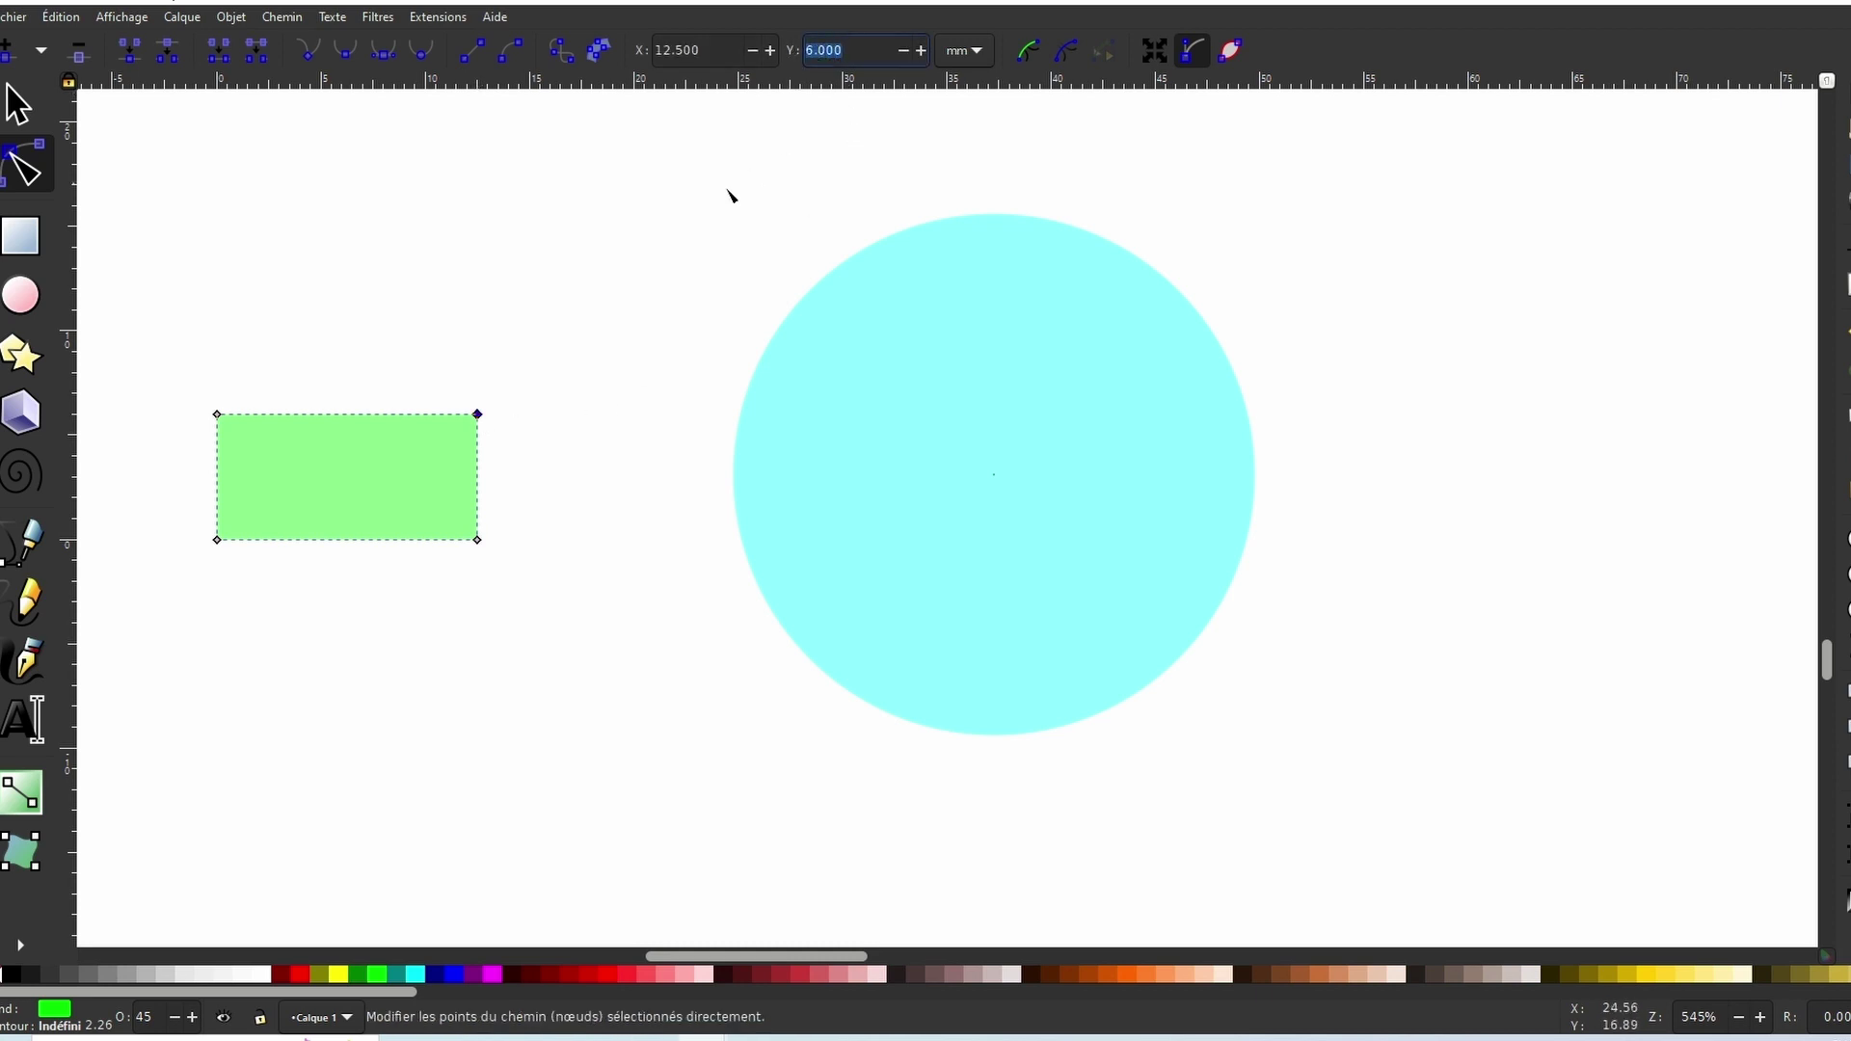
pyautogui.write('0')
pyautogui.press('Return')
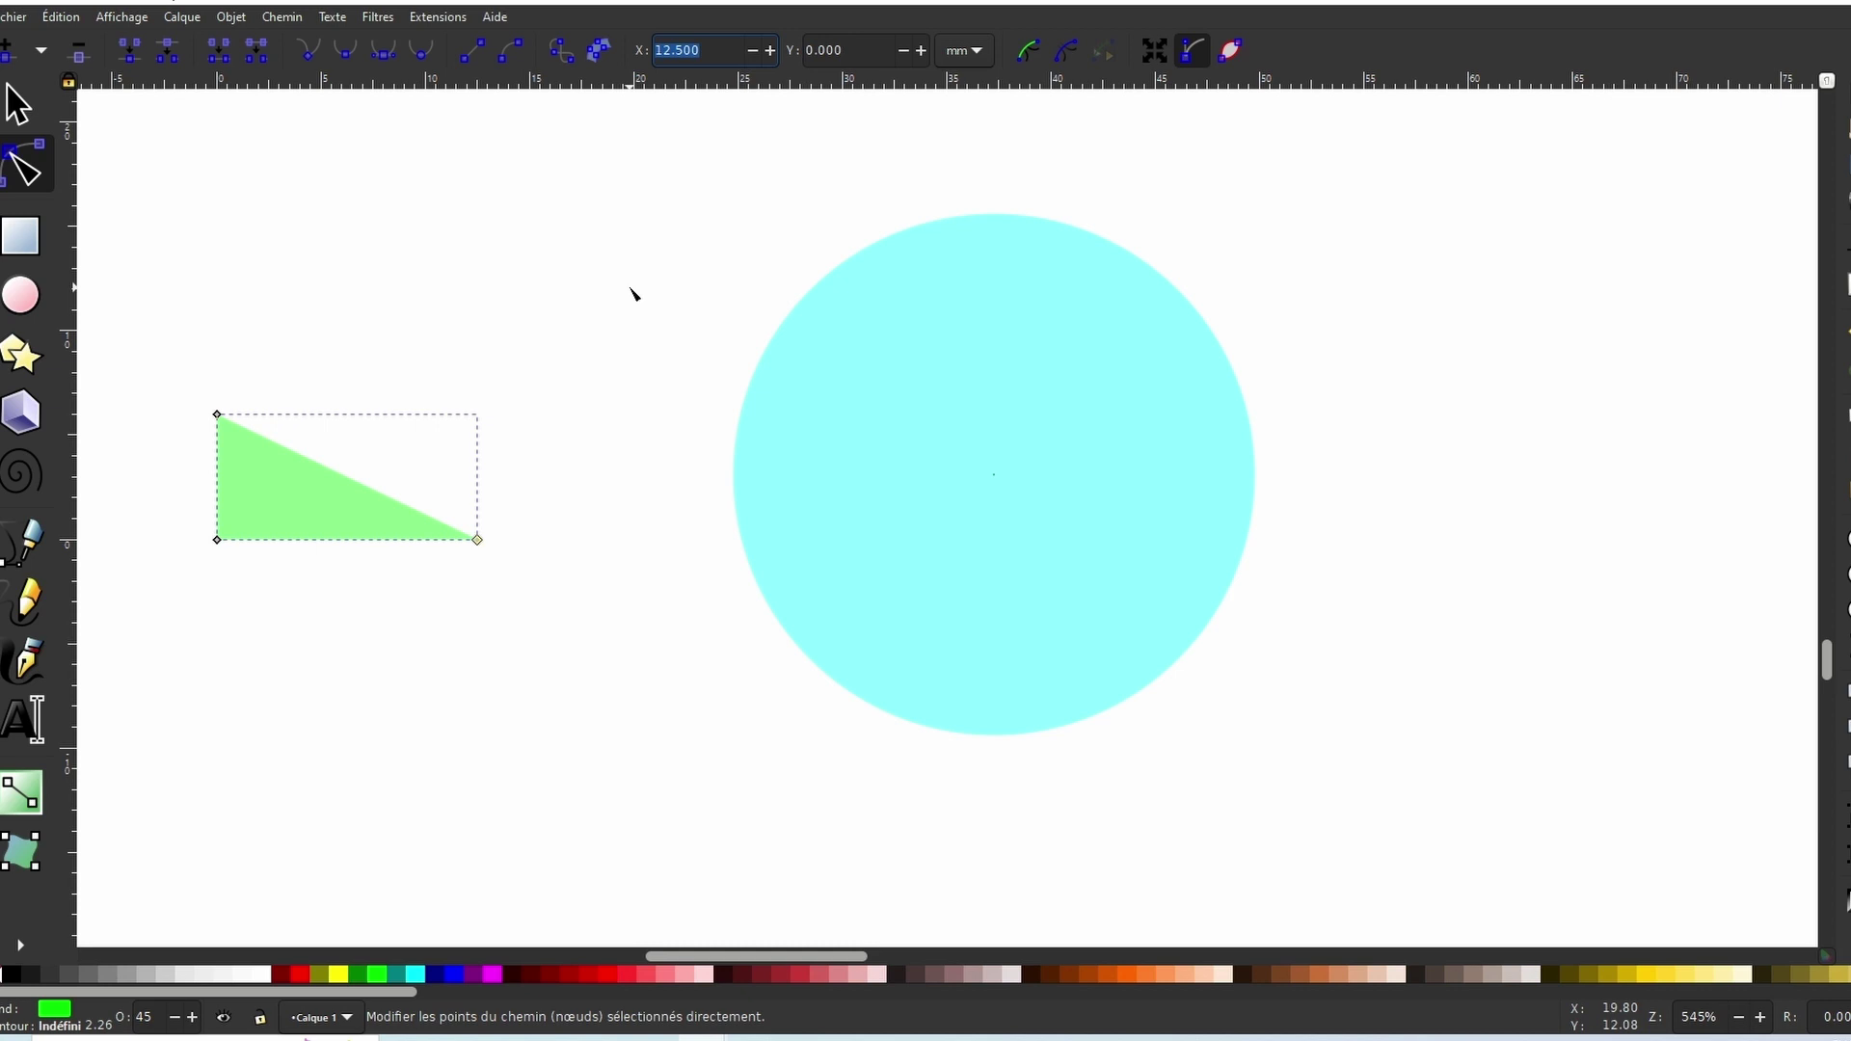
pyautogui.write('5.5')
pyautogui.press('Return')
# Curve the green path's slanted edge into a smooth S-profile with handles at both end nodes, and select the two outer bottom nodes
pyautogui.keyDown('shift'); pyautogui.moveTo(332, 539); pyautogui.dragTo(267, 549); pyautogui.keyUp('shift')
pyautogui.keyDown('shift'); pyautogui.moveTo(217, 414); pyautogui.dragTo(253, 417); pyautogui.keyUp('shift')
pyautogui.keyDown('ctrl'); pyautogui.scroll(2, 277, 555); pyautogui.keyUp('ctrl')
pyautogui.keyDown('ctrl'); pyautogui.scroll(1, 282, 561); pyautogui.keyUp('ctrl')
pyautogui.moveTo(227, 503); pyautogui.dragTo(222, 513)
pyautogui.keyDown('ctrl'); pyautogui.scroll(-2, 282, 509); pyautogui.keyUp('ctrl')
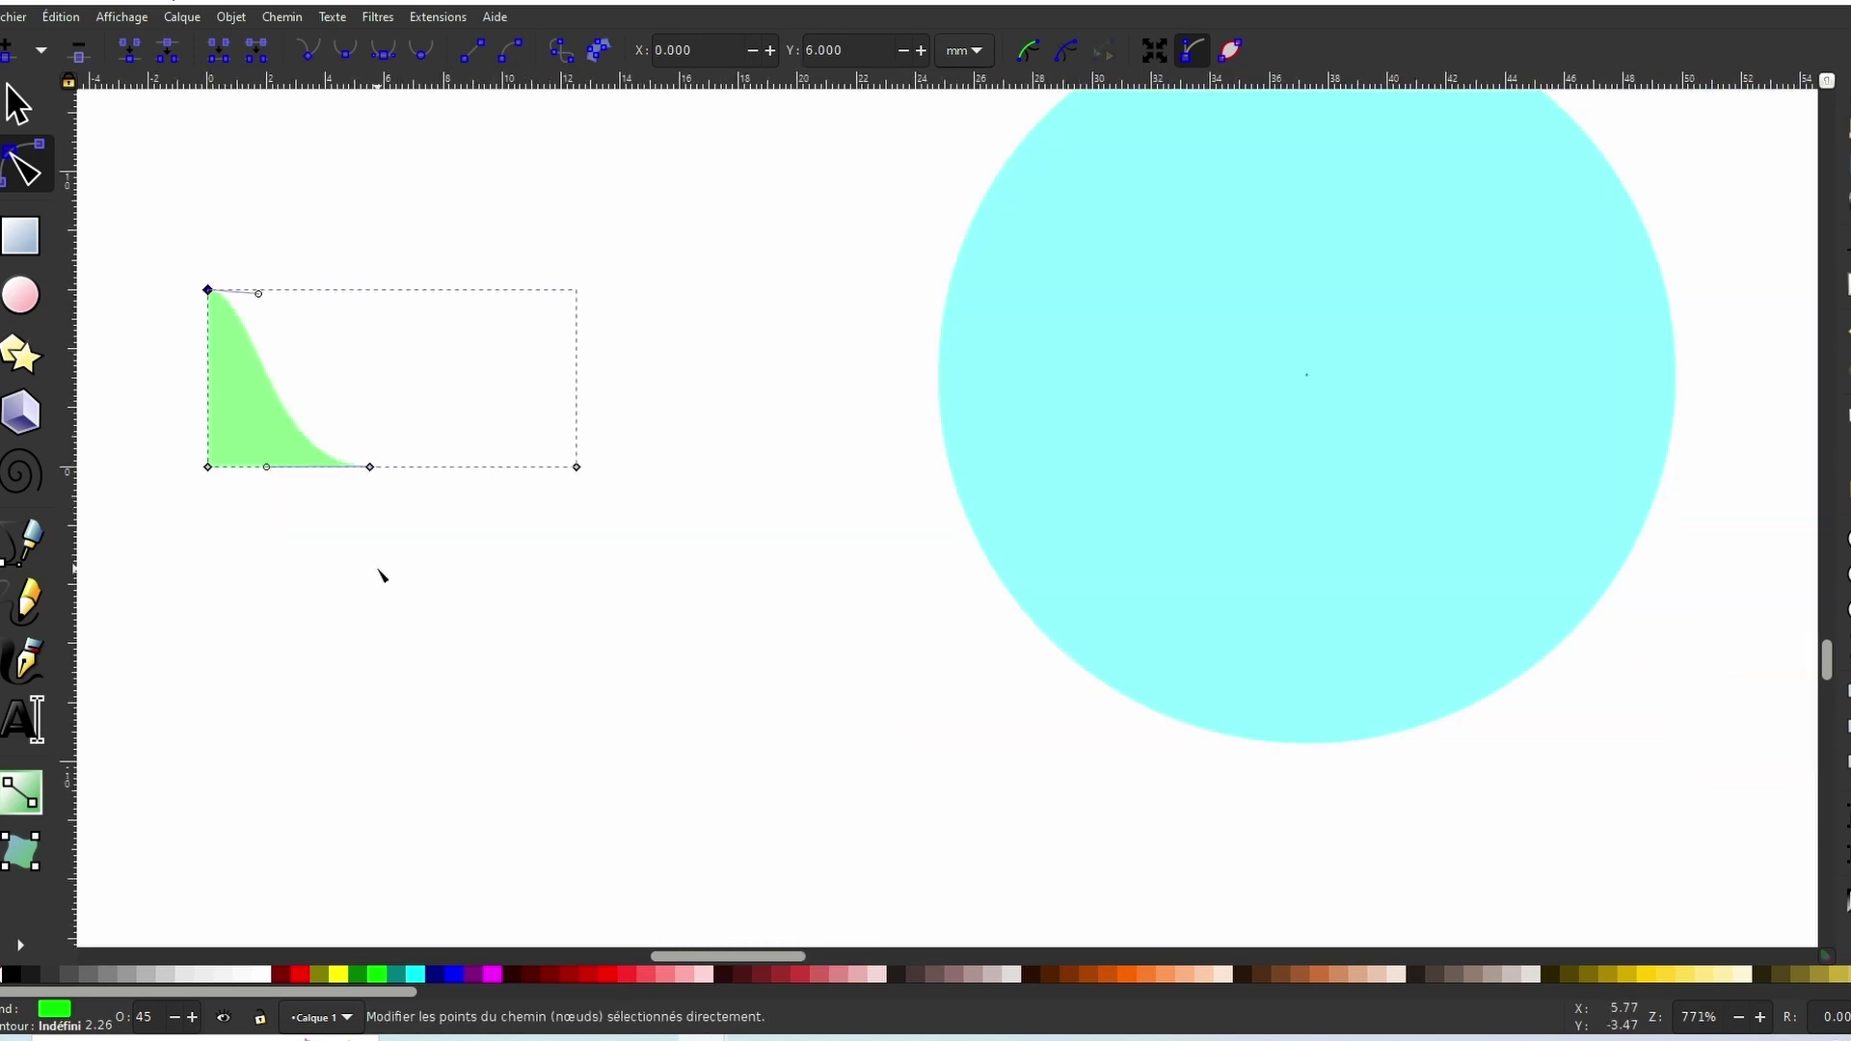
pyautogui.click(207, 468)
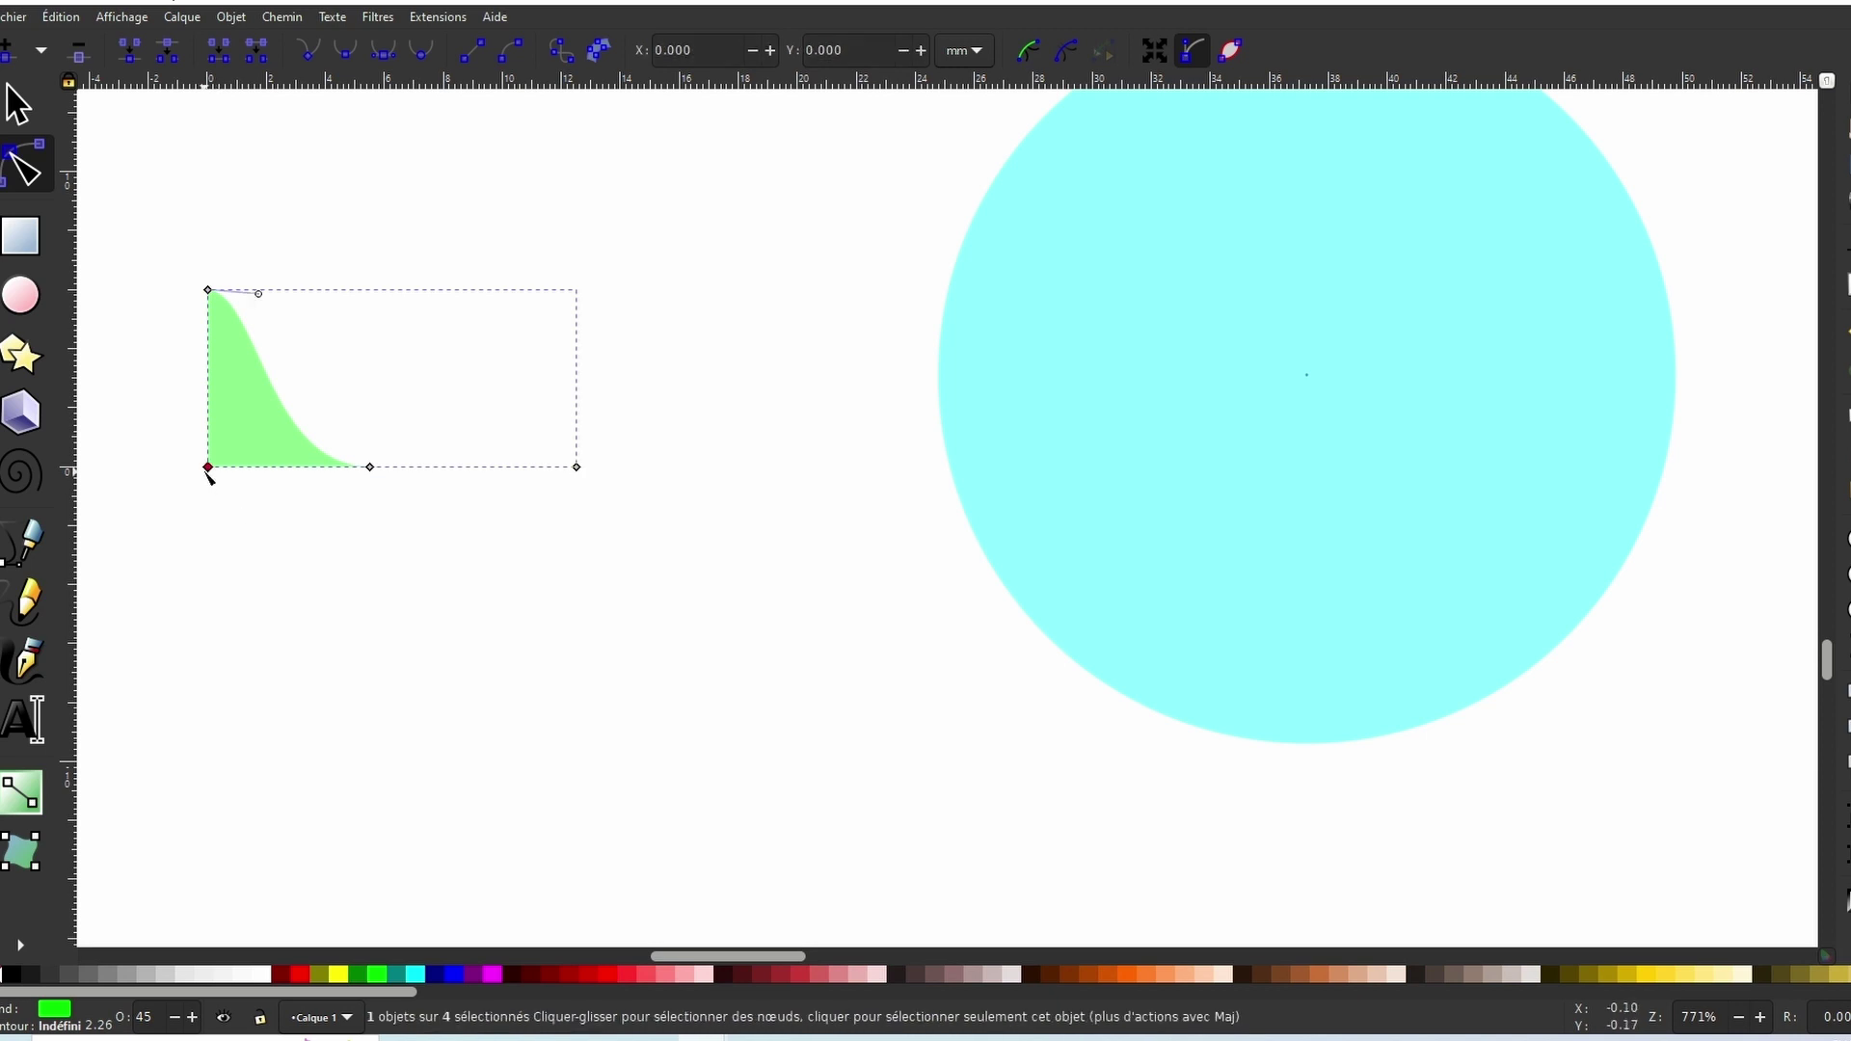
pyautogui.keyDown('shift'); pyautogui.click(576, 467); pyautogui.keyUp('shift')
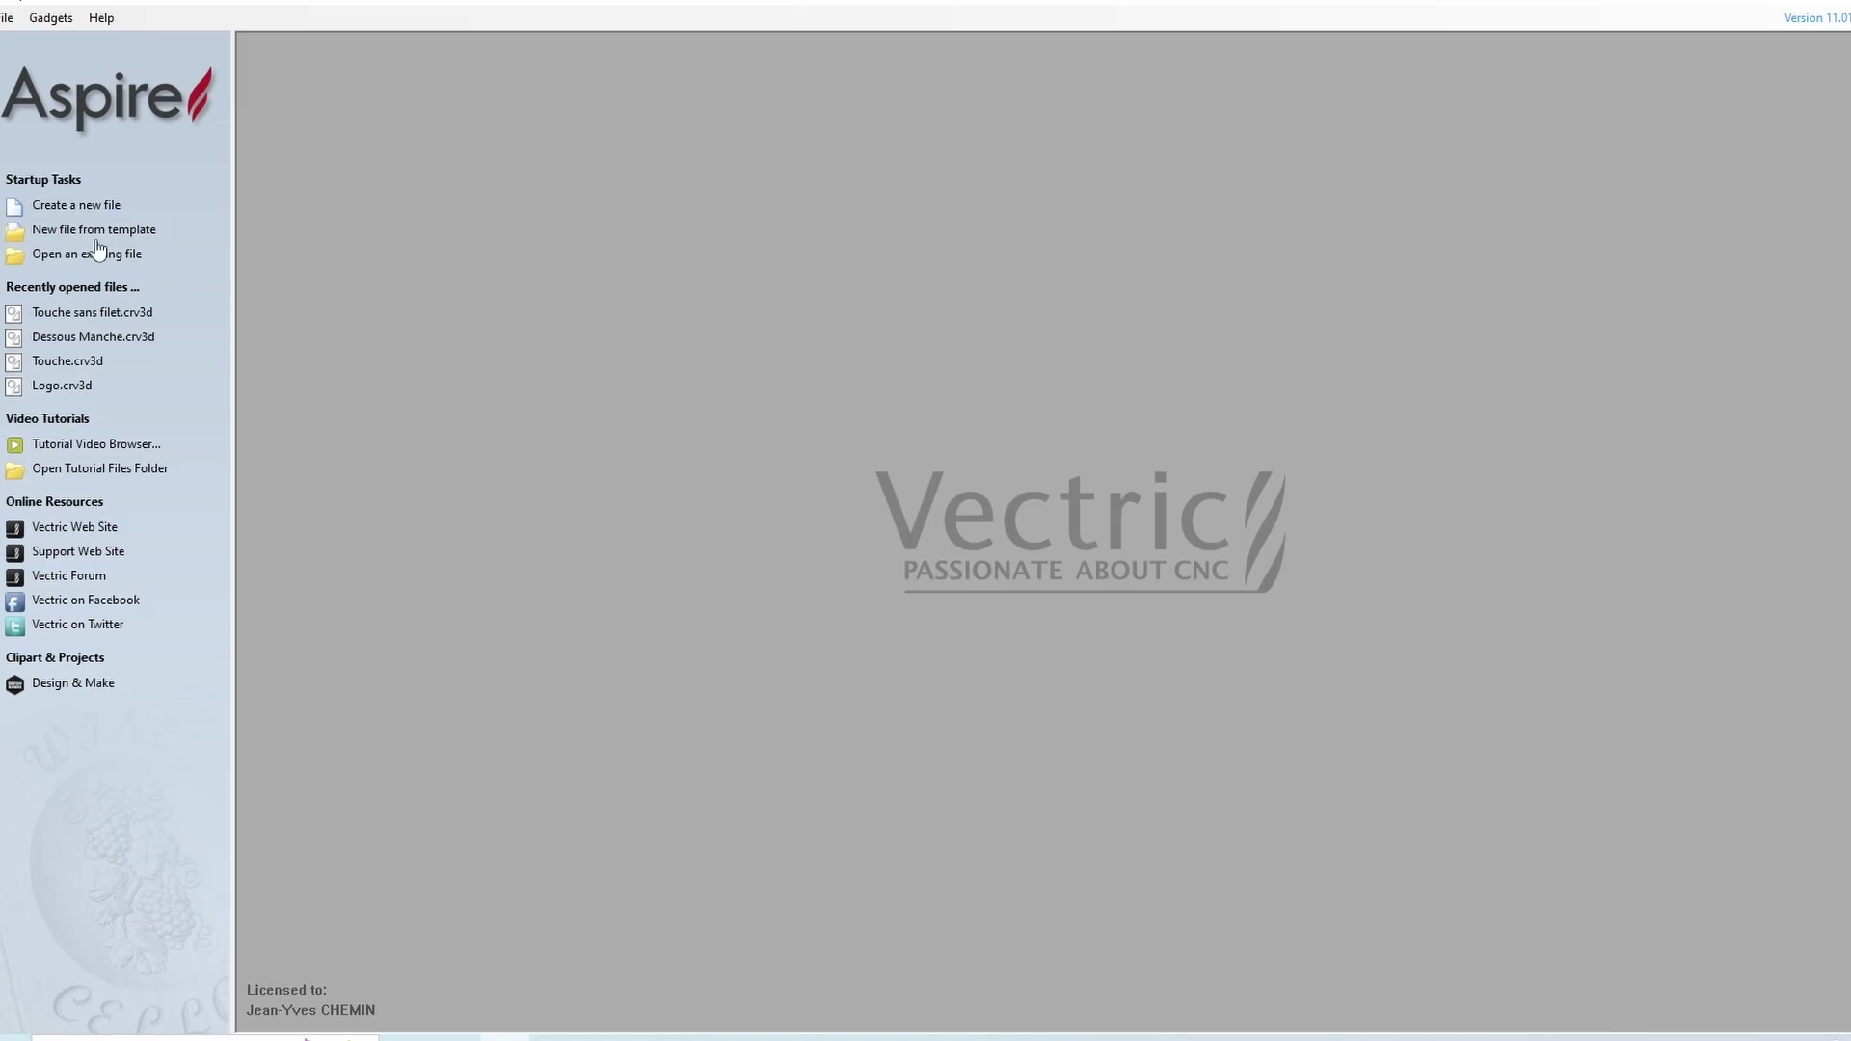
# Switch to Vectric Aspire and create a new job 340 mm wide and 460 mm high
pyautogui.click(77, 204)
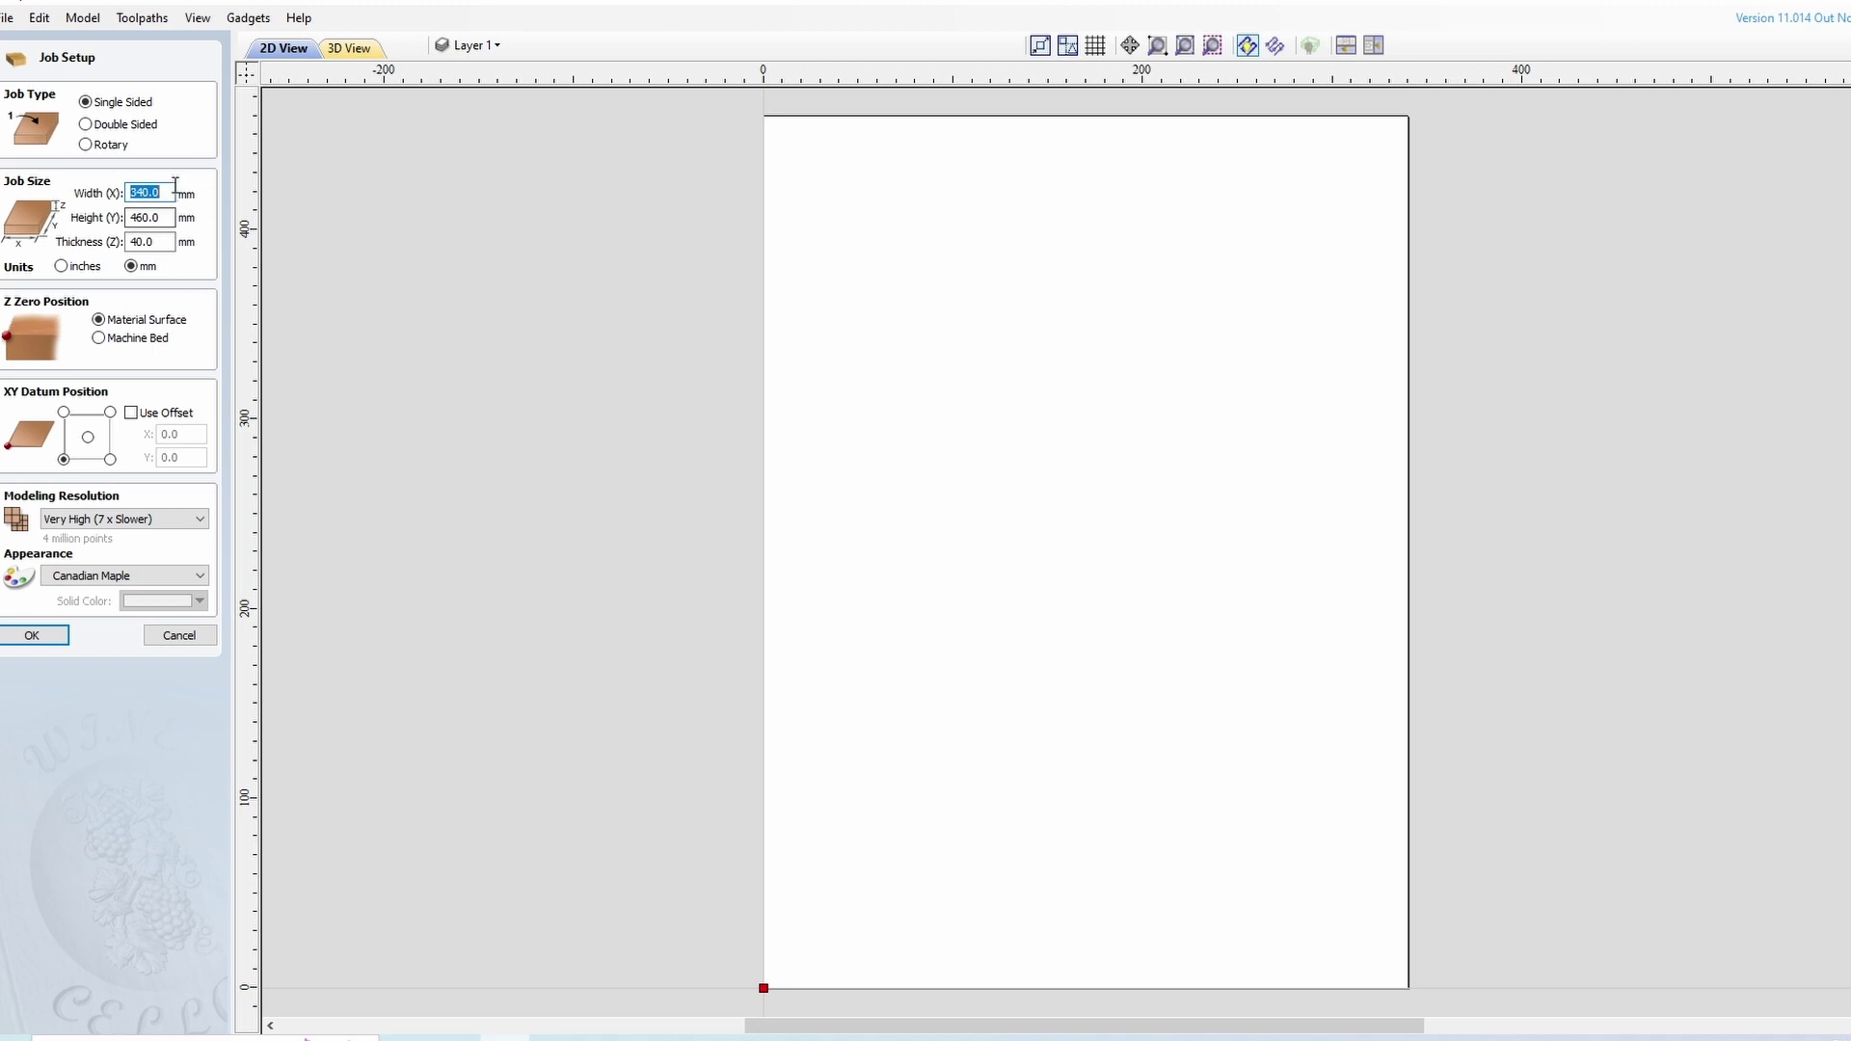
pyautogui.write('34')
pyautogui.moveTo(165, 217); pyautogui.dragTo(129, 221)
pyautogui.write('46')
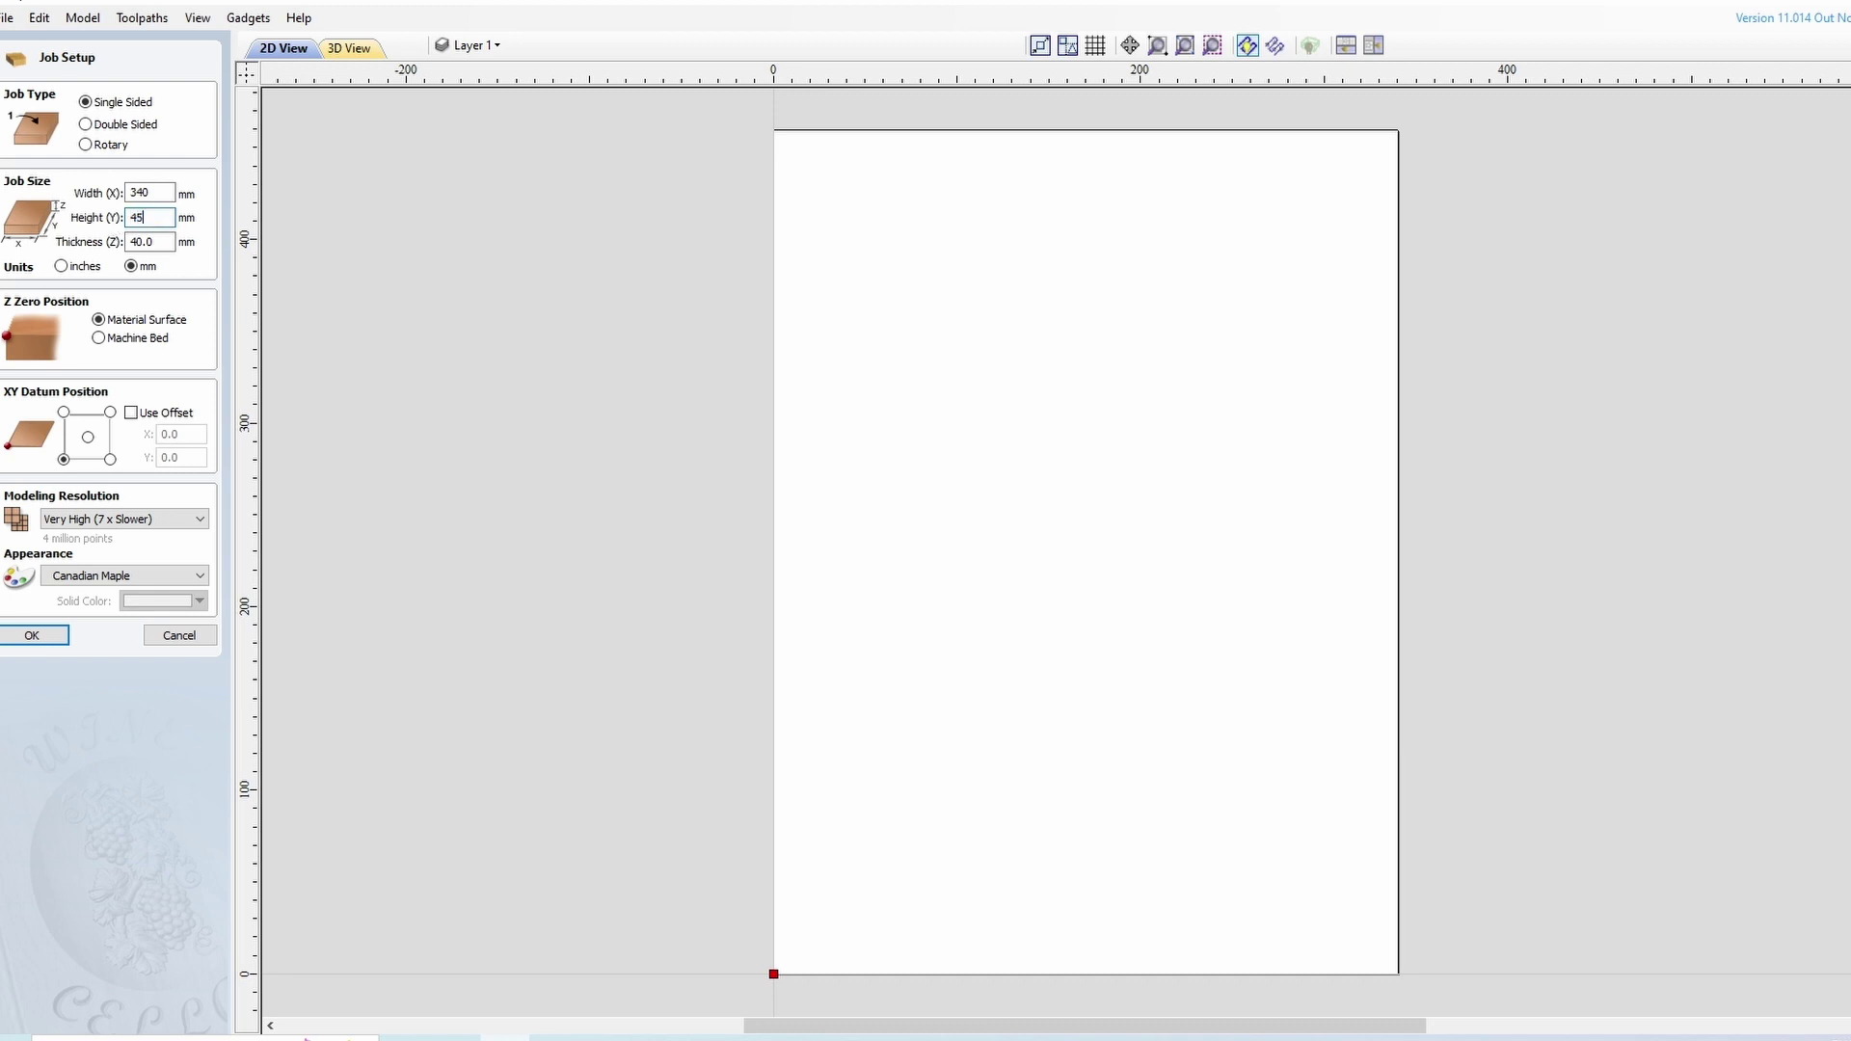
pyautogui.write('0')
pyautogui.press('Return')
# Import the vectors from the file TeleRiver_Dessous-sculpt into the job
pyautogui.click(101, 99)
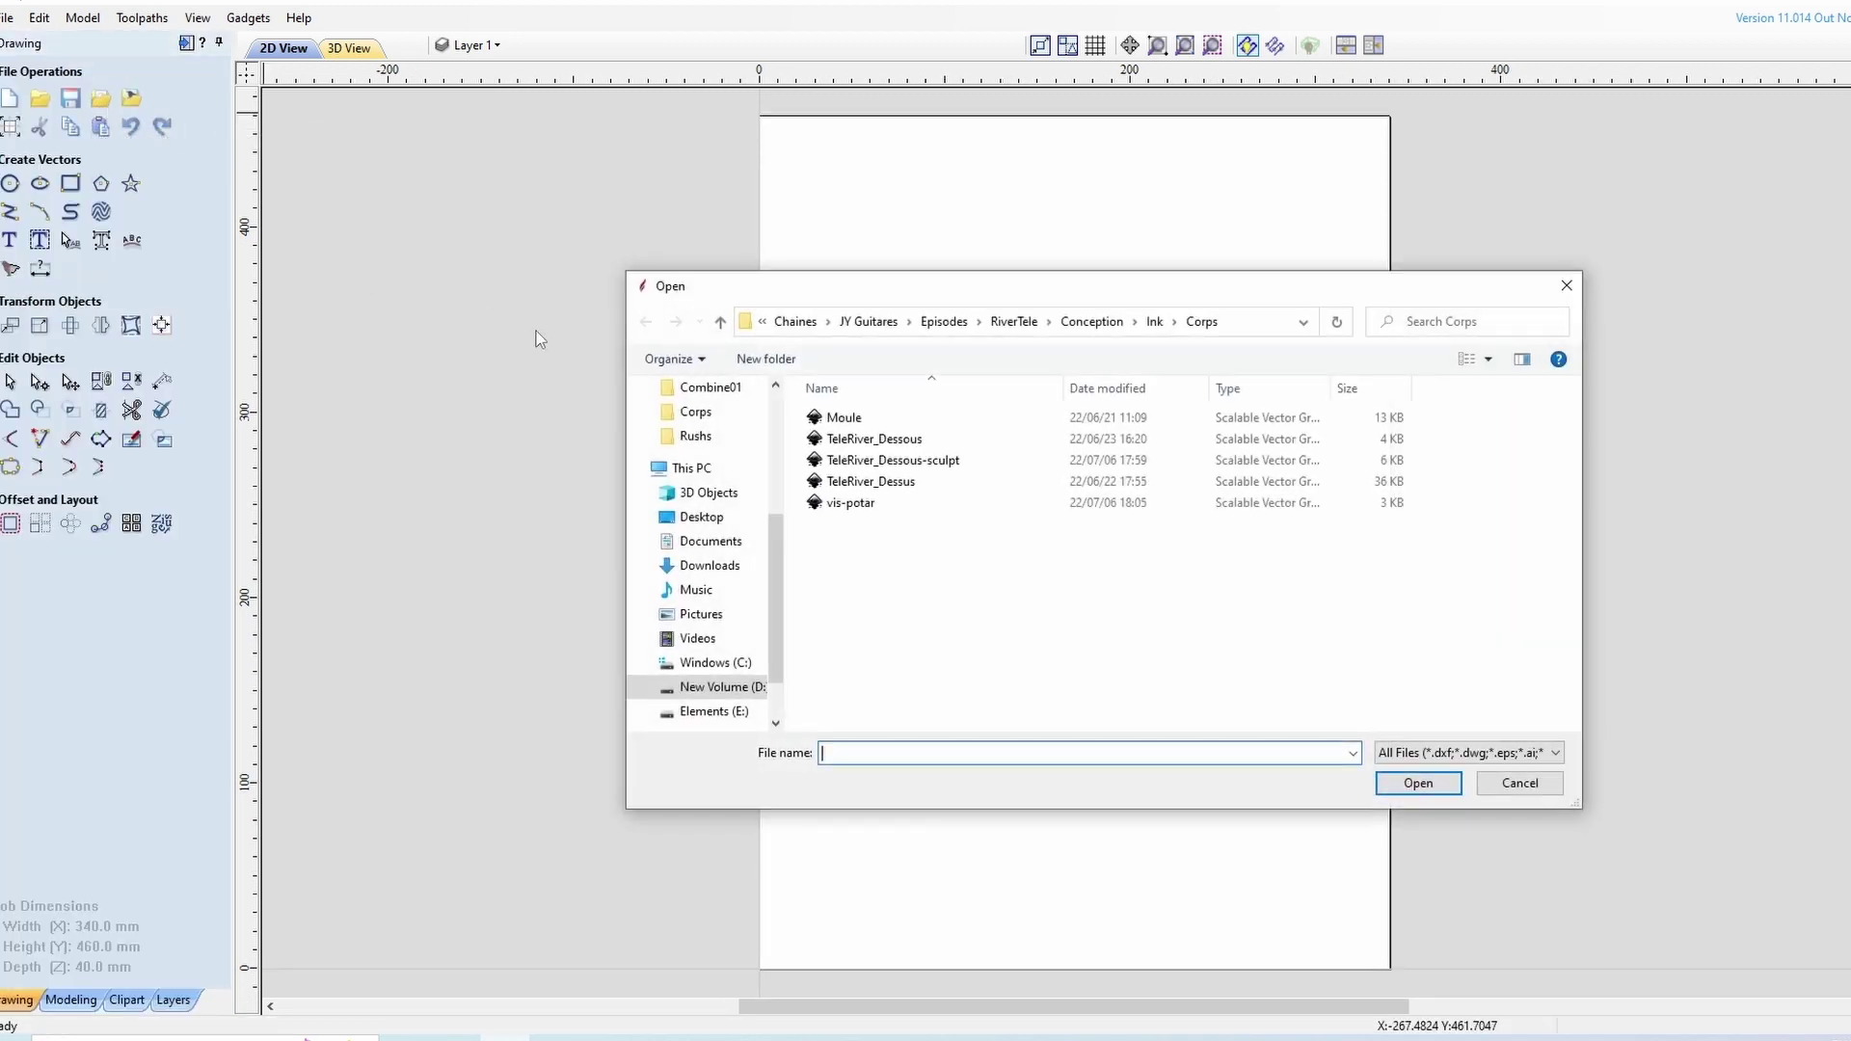
pyautogui.doubleClick(959, 476)
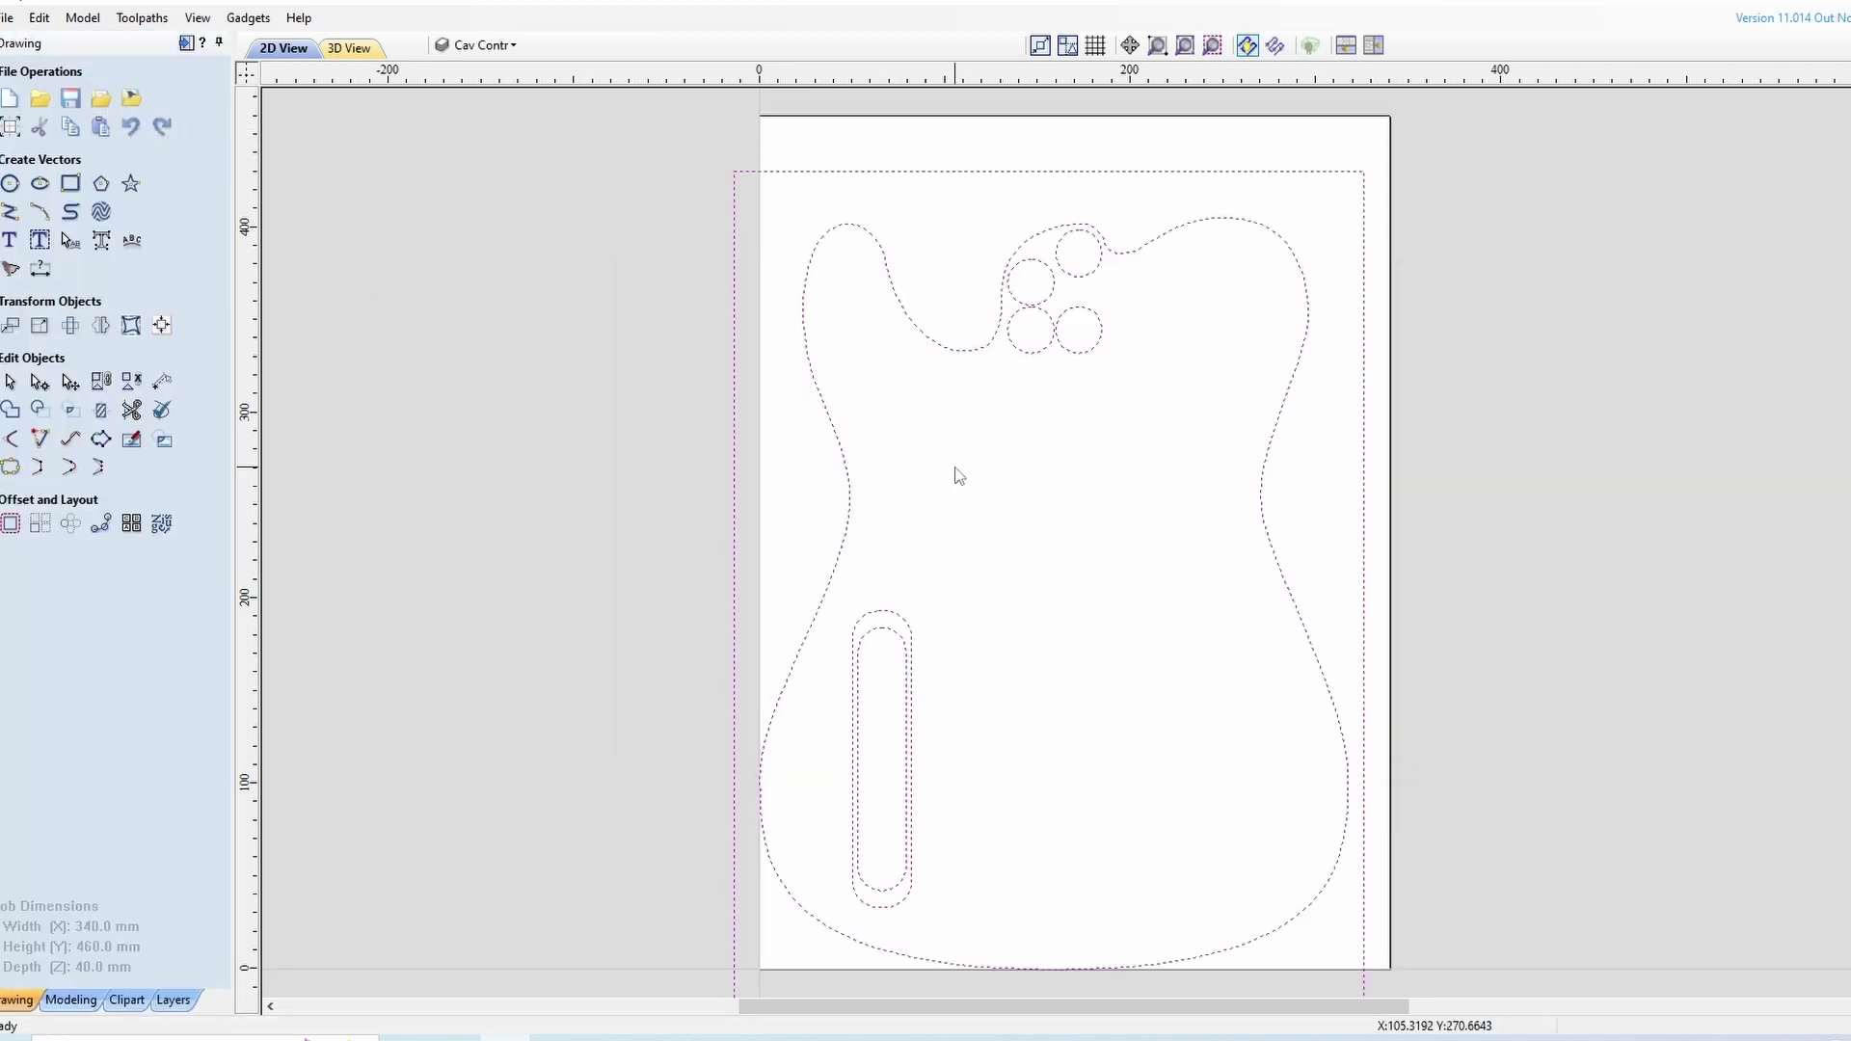
# Center the imported guitar body vectors on the material in both directions and deselect them
pyautogui.click(161, 325)
pyautogui.click(107, 152)
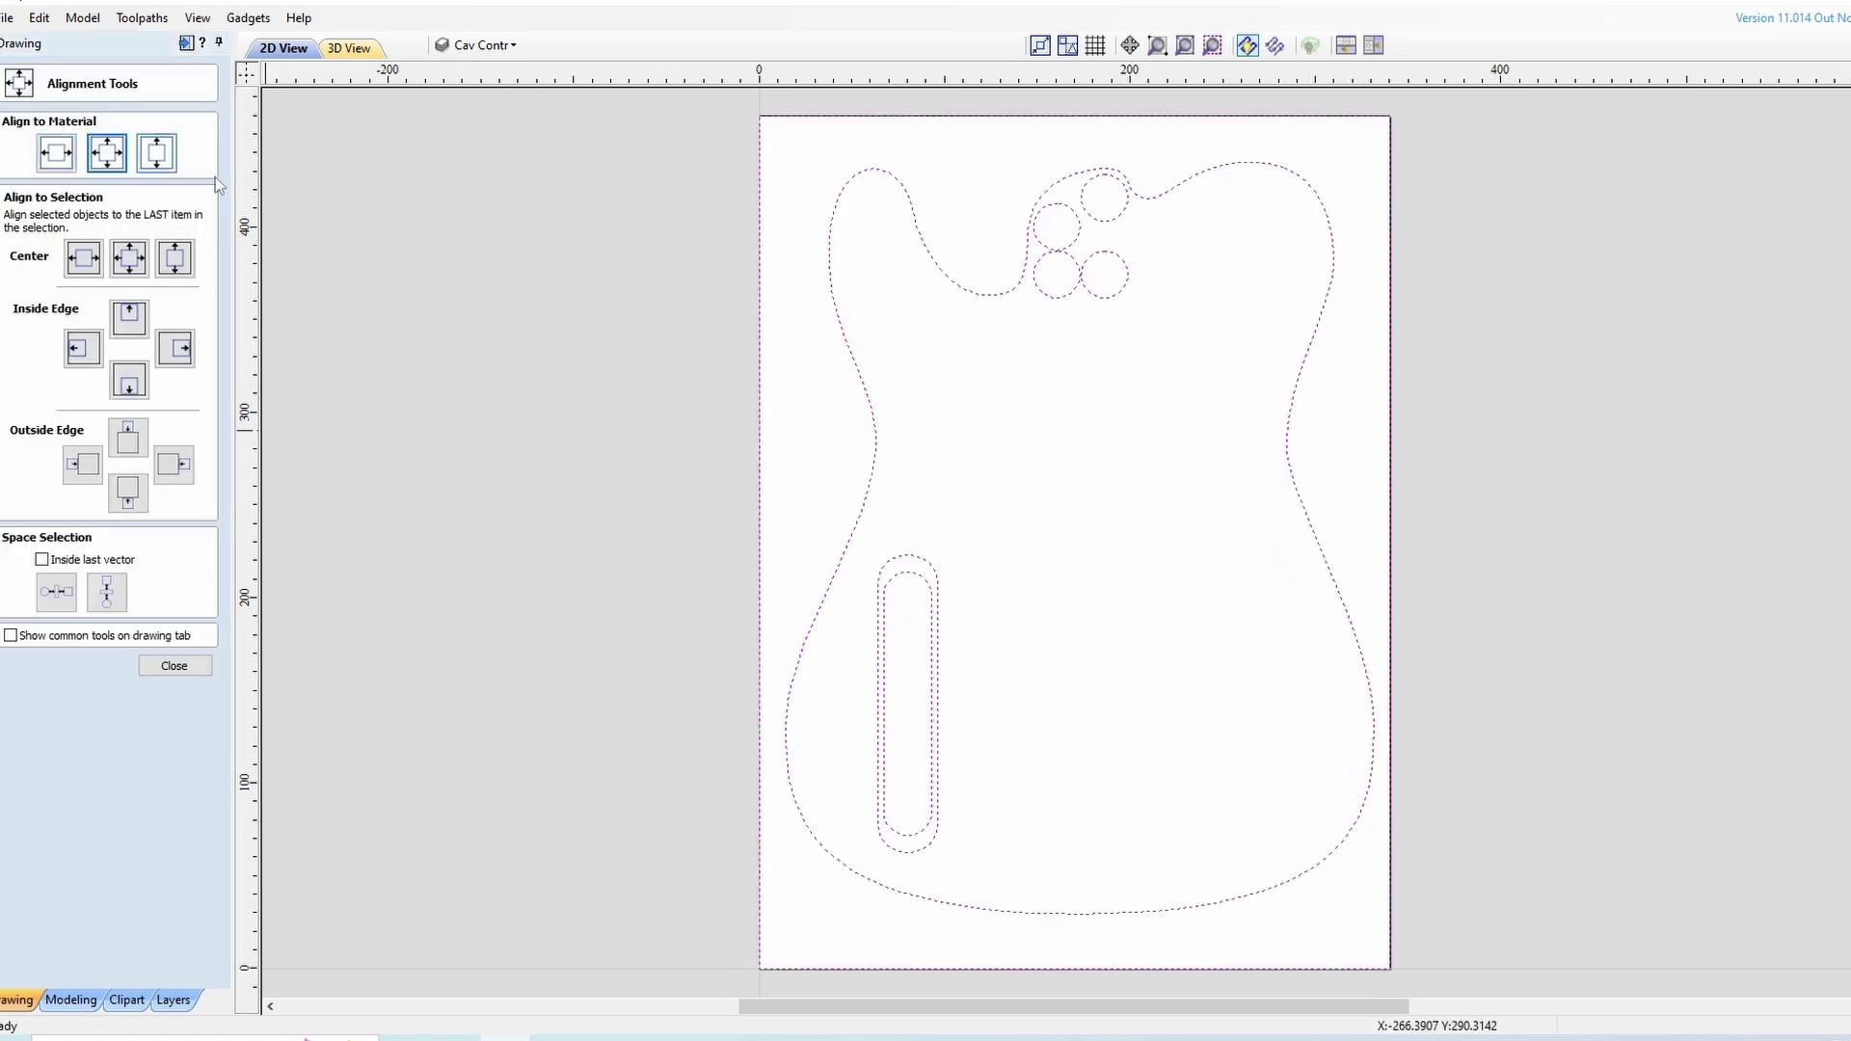
pyautogui.click(563, 359)
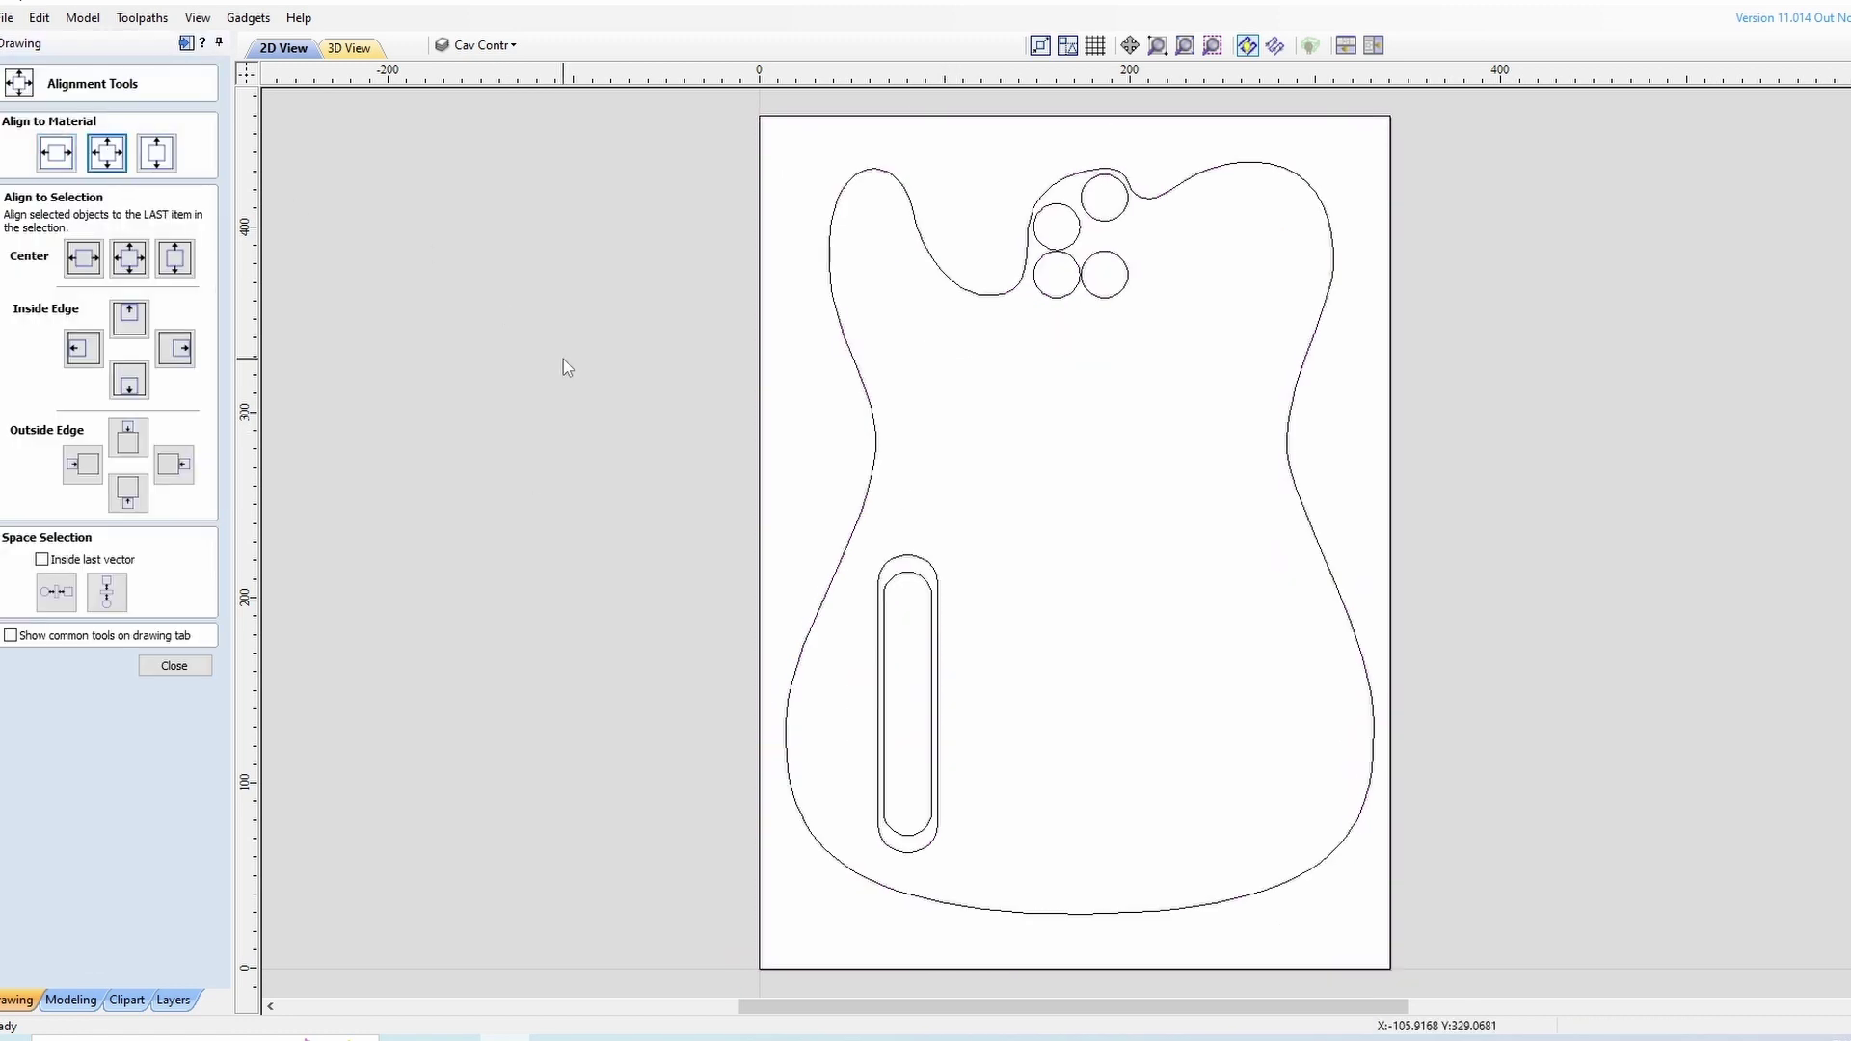
# Import the circle and curved profile vectors and move them onto the body, just below the four circles
pyautogui.click(174, 665)
pyautogui.click(131, 98)
pyautogui.doubleClick(866, 503)
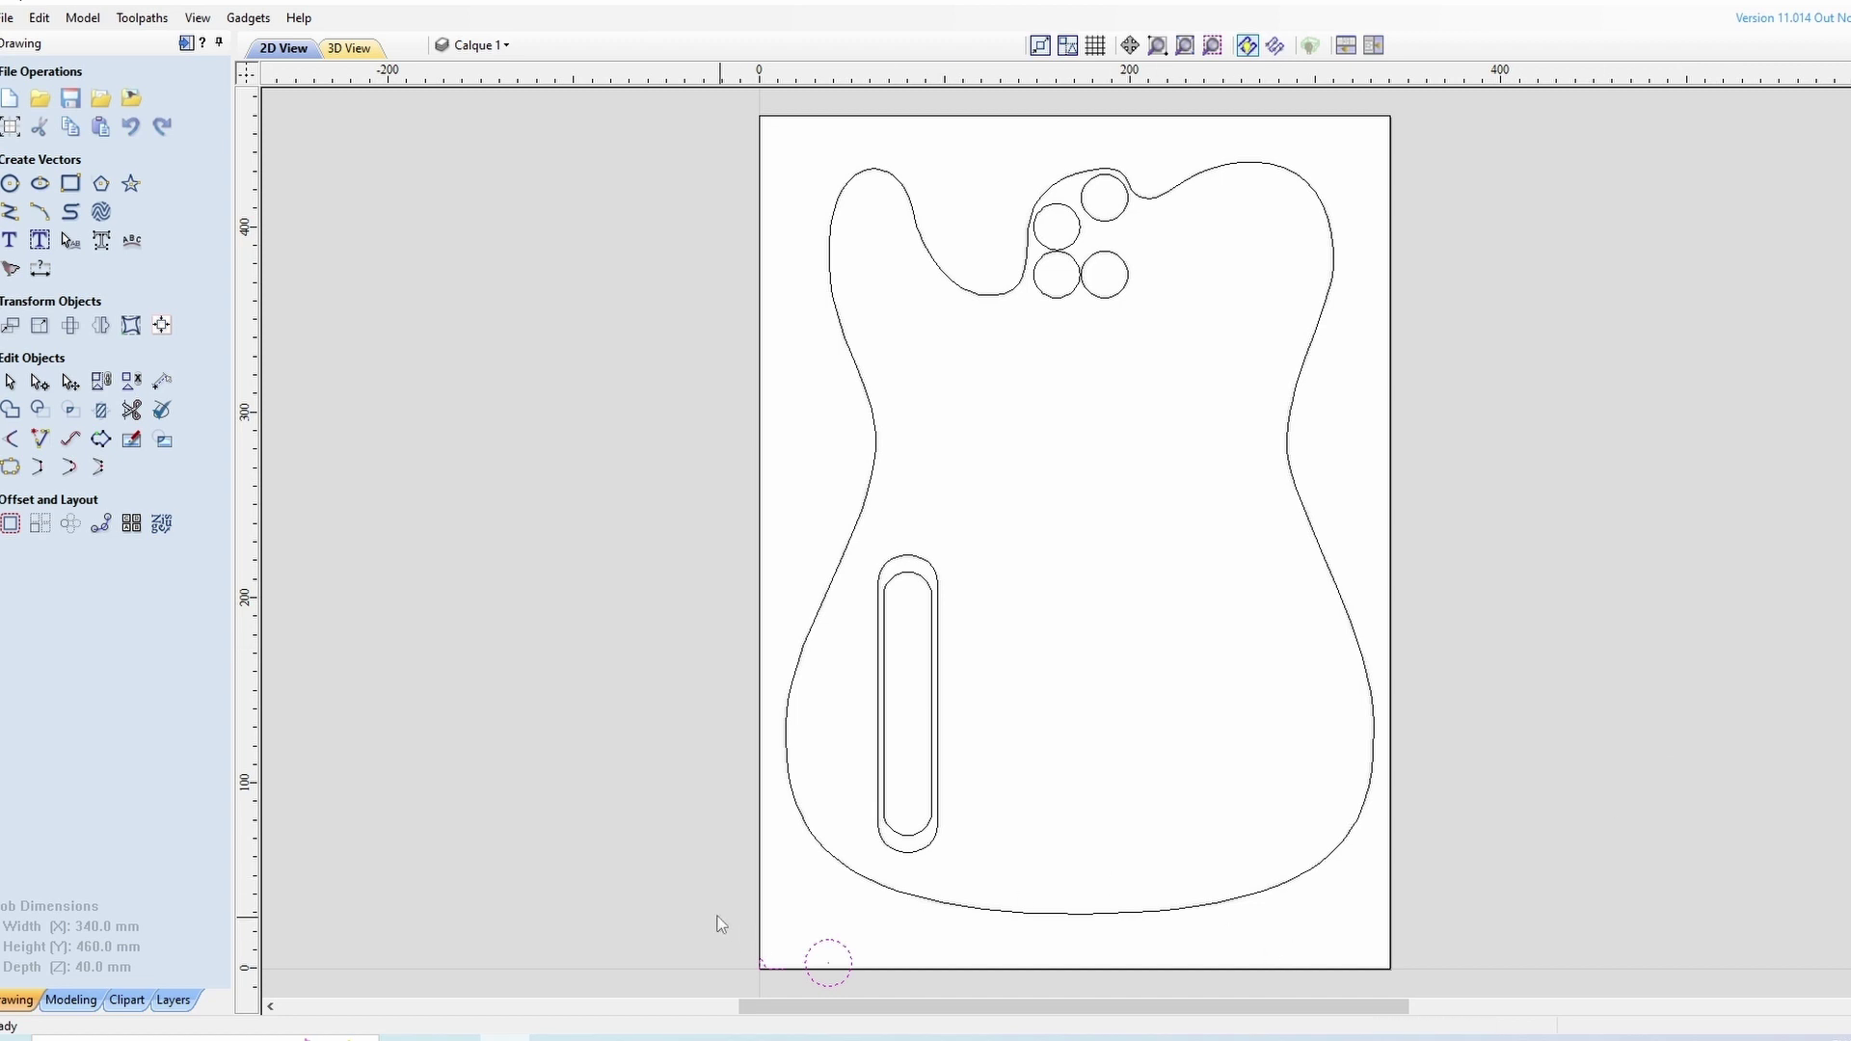
pyautogui.moveTo(806, 962); pyautogui.dragTo(1084, 345)
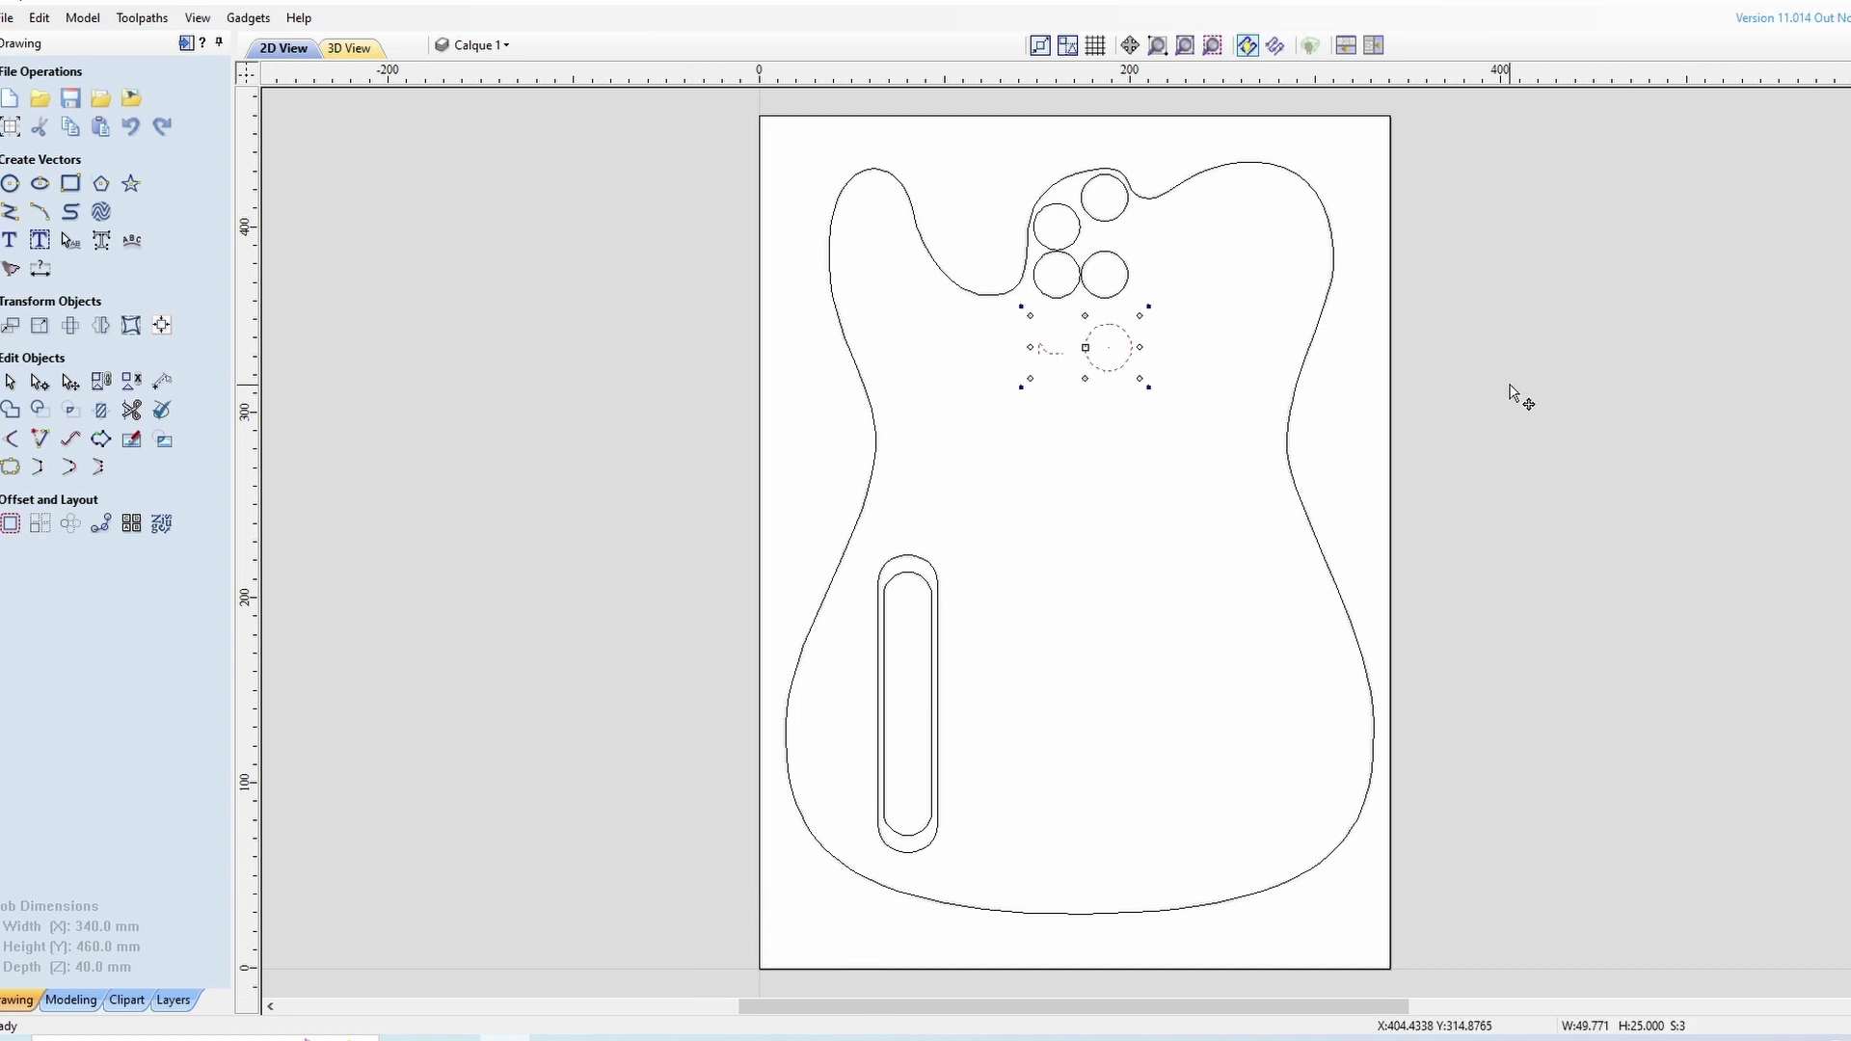
# Start a Two Rail Sweep using the imported circle and its center point as drive rails
pyautogui.scroll(1, 1519, 361)
pyautogui.scroll(1, 1519, 362)
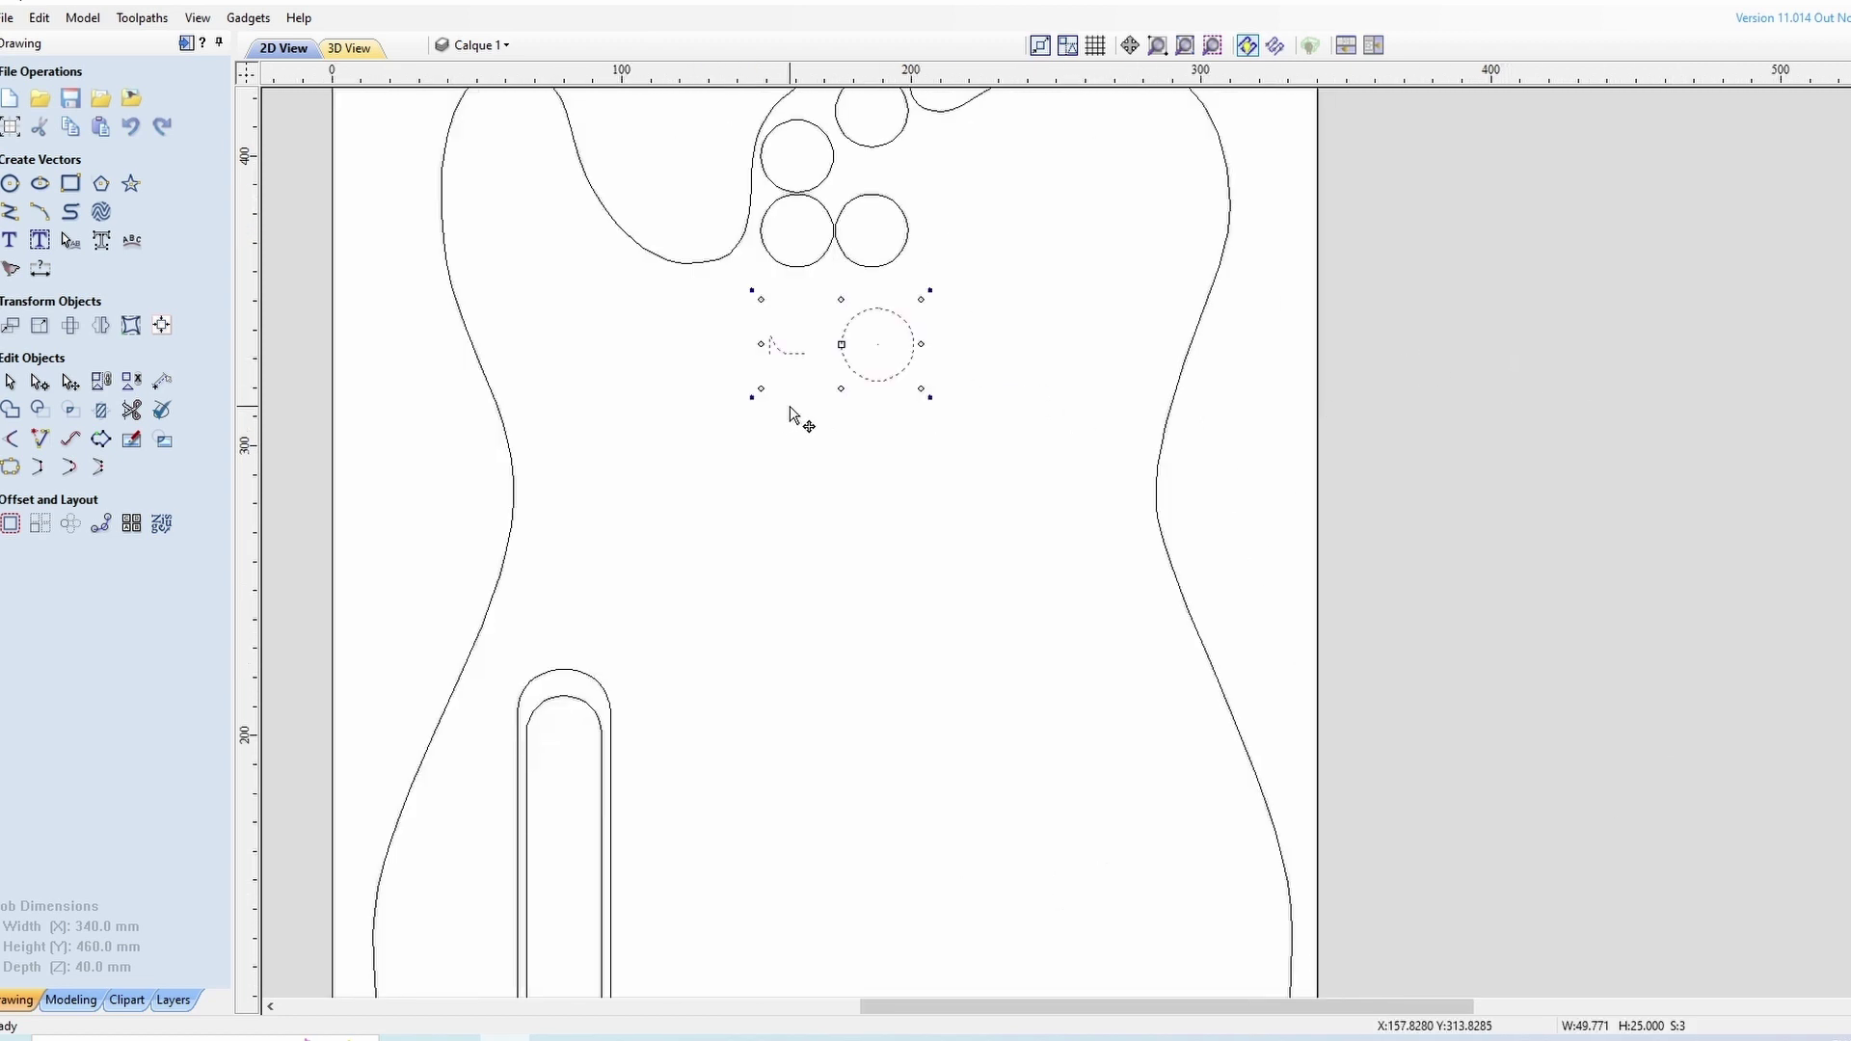
pyautogui.scroll(5, 842, 356)
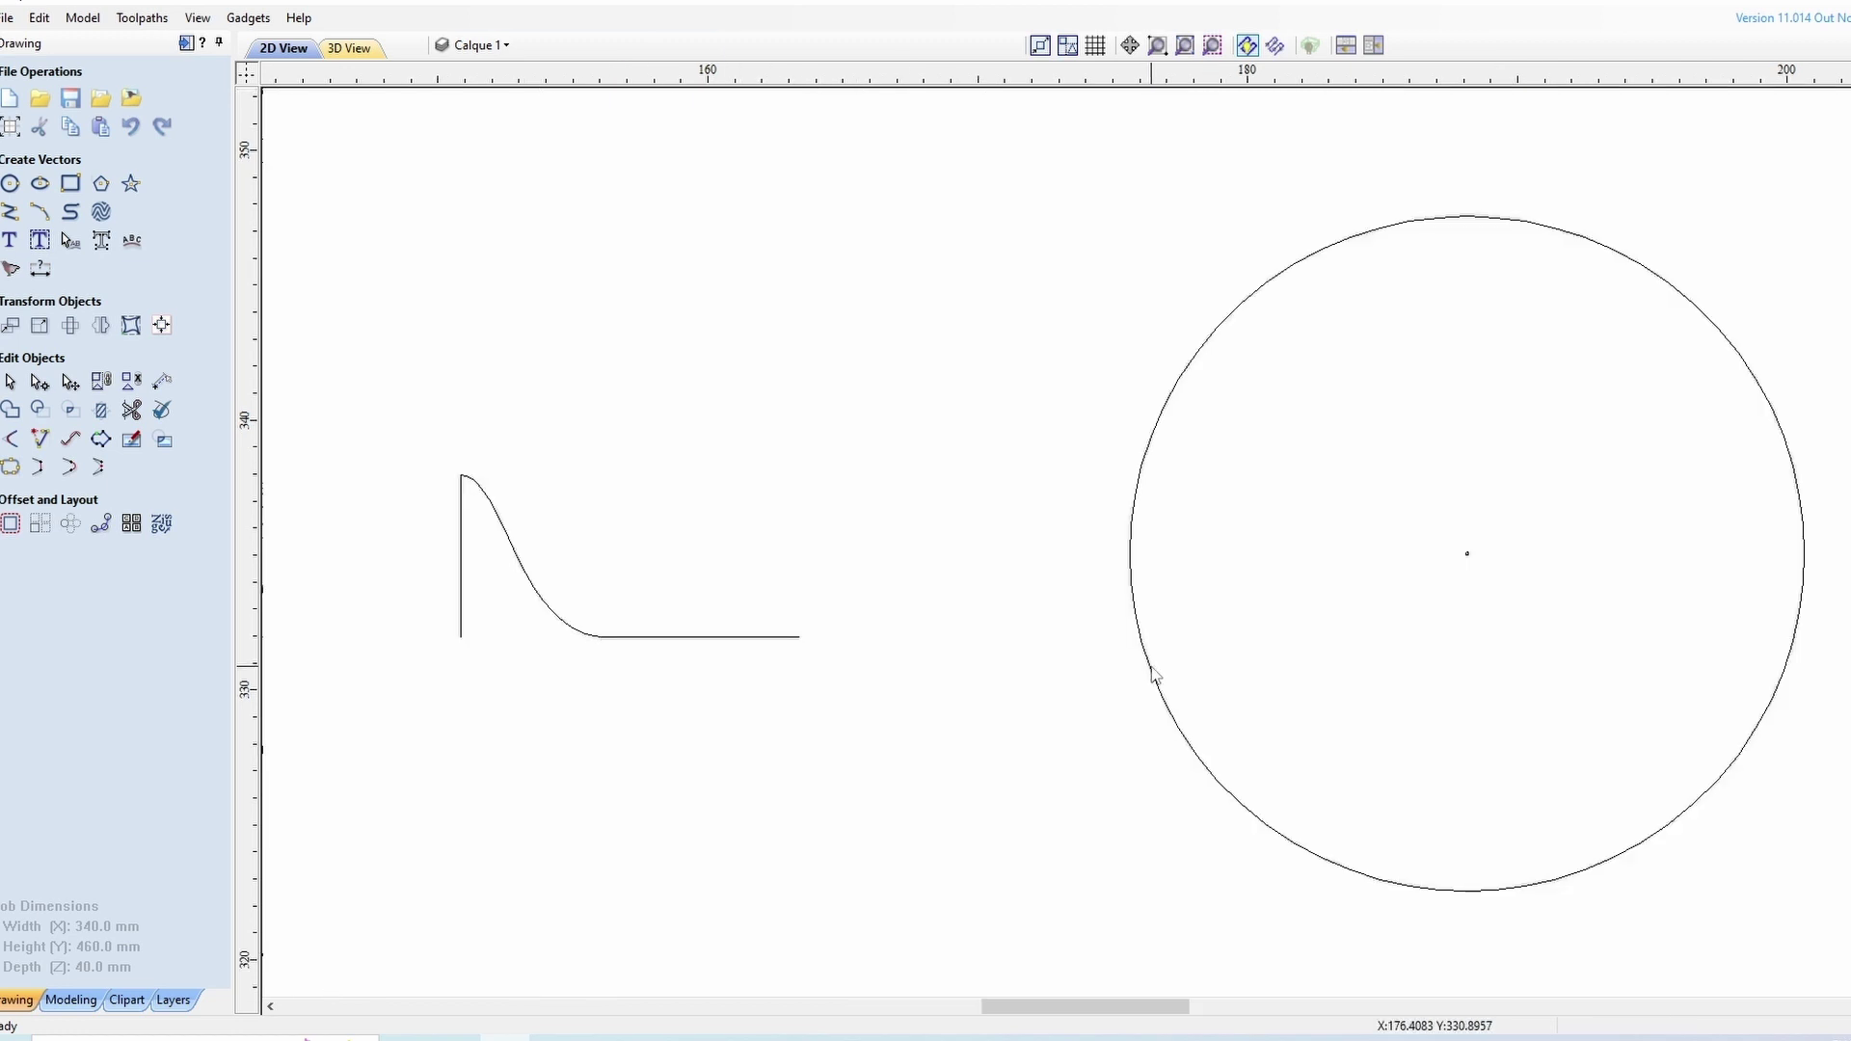
pyautogui.click(1154, 675)
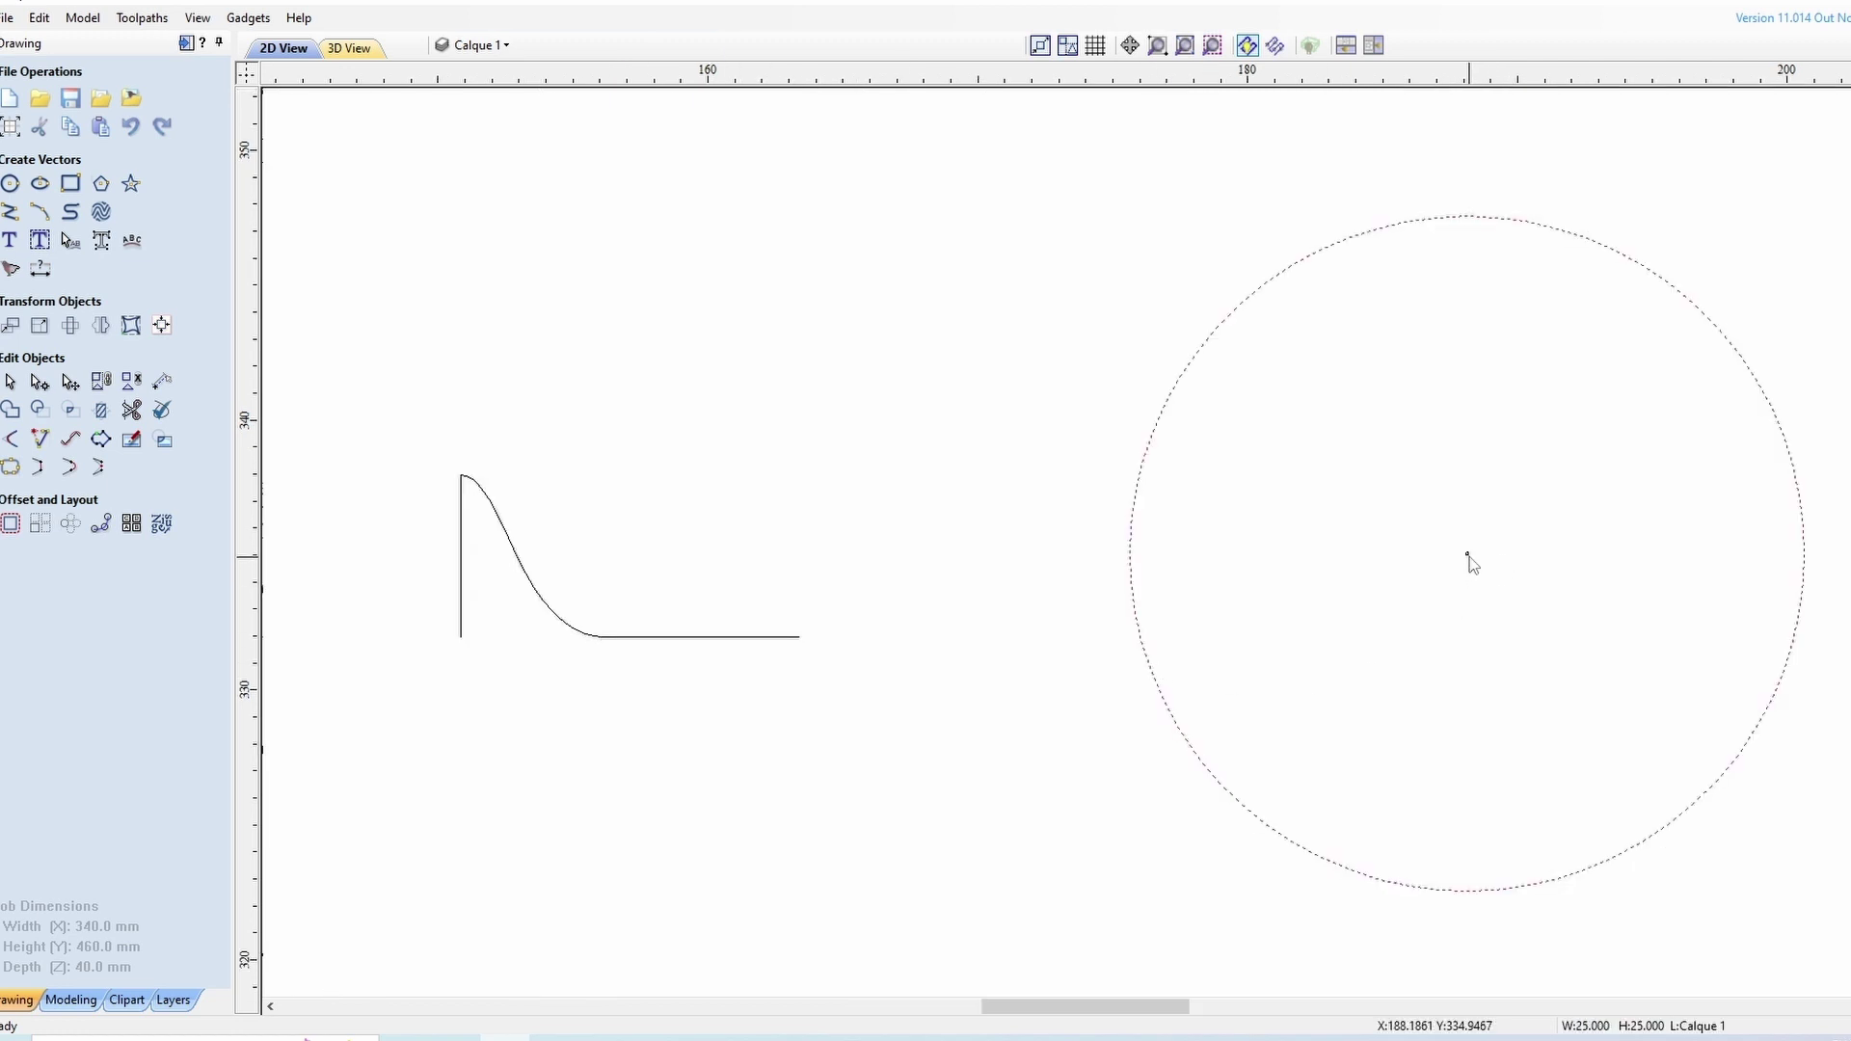
pyautogui.click(70, 1000)
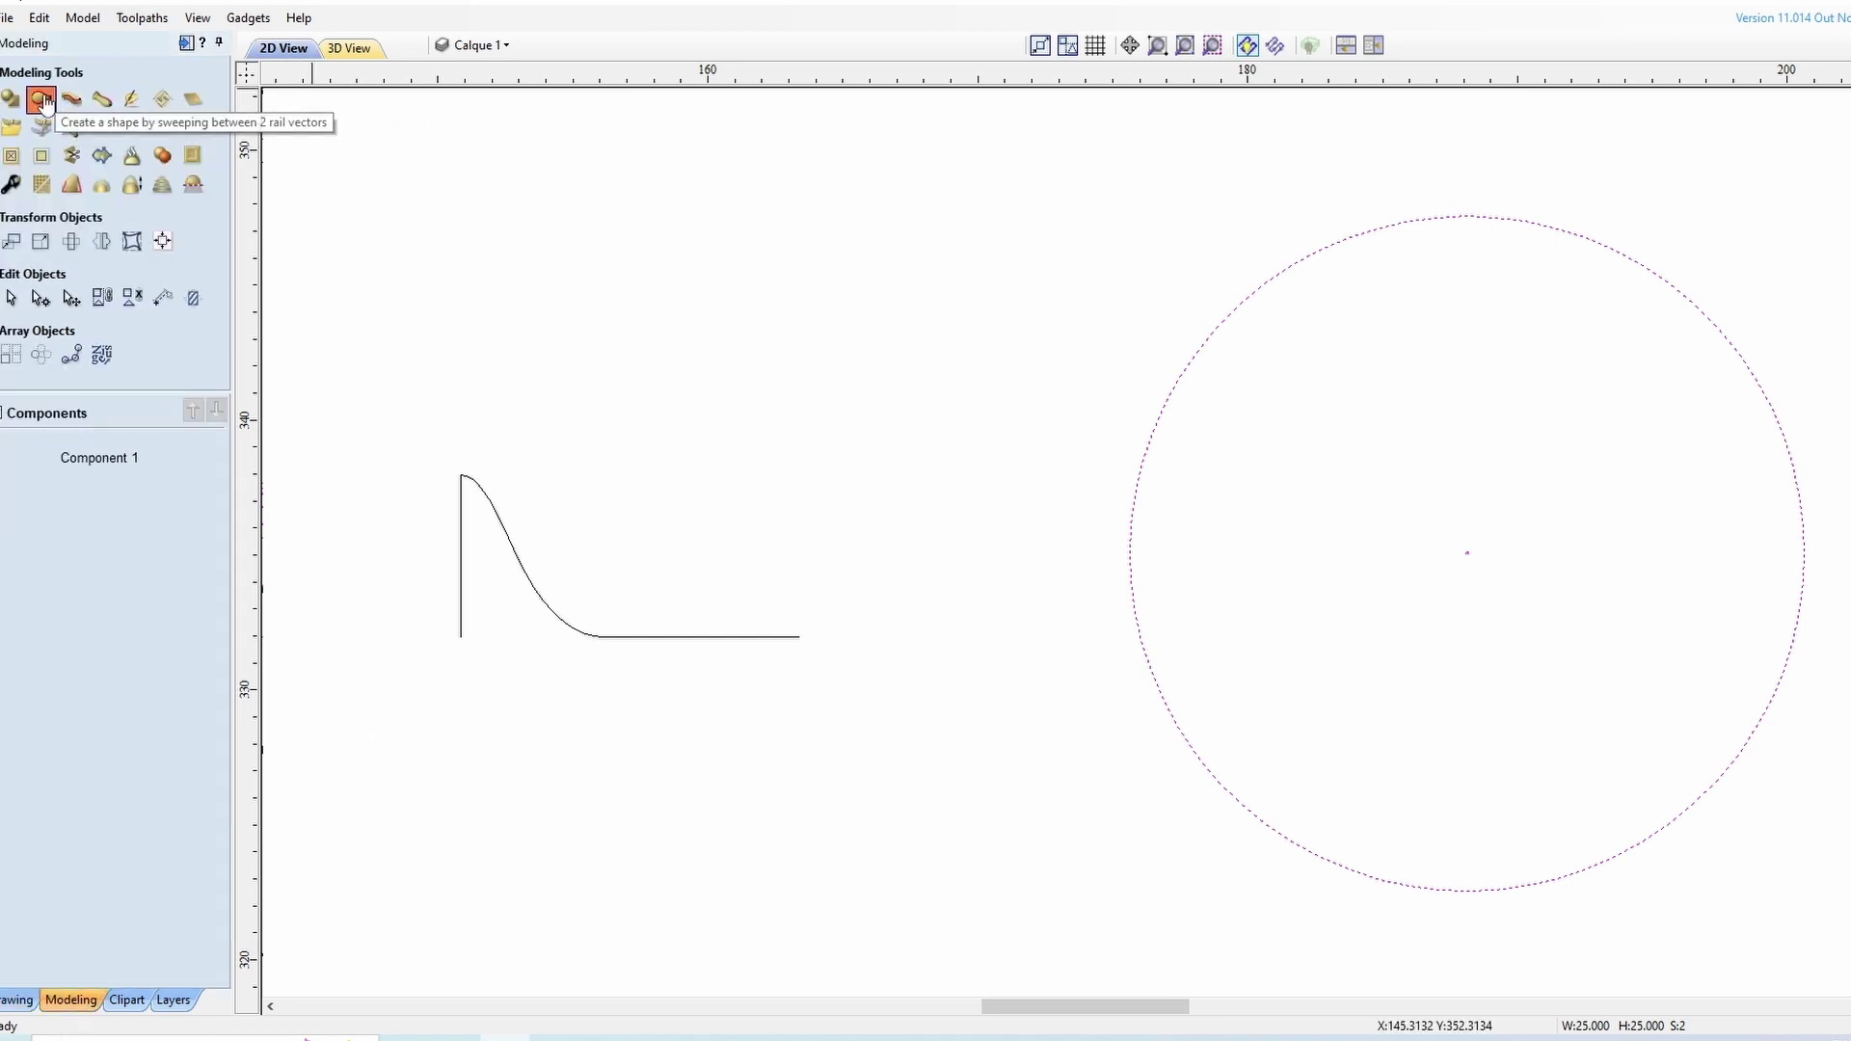
pyautogui.click(41, 99)
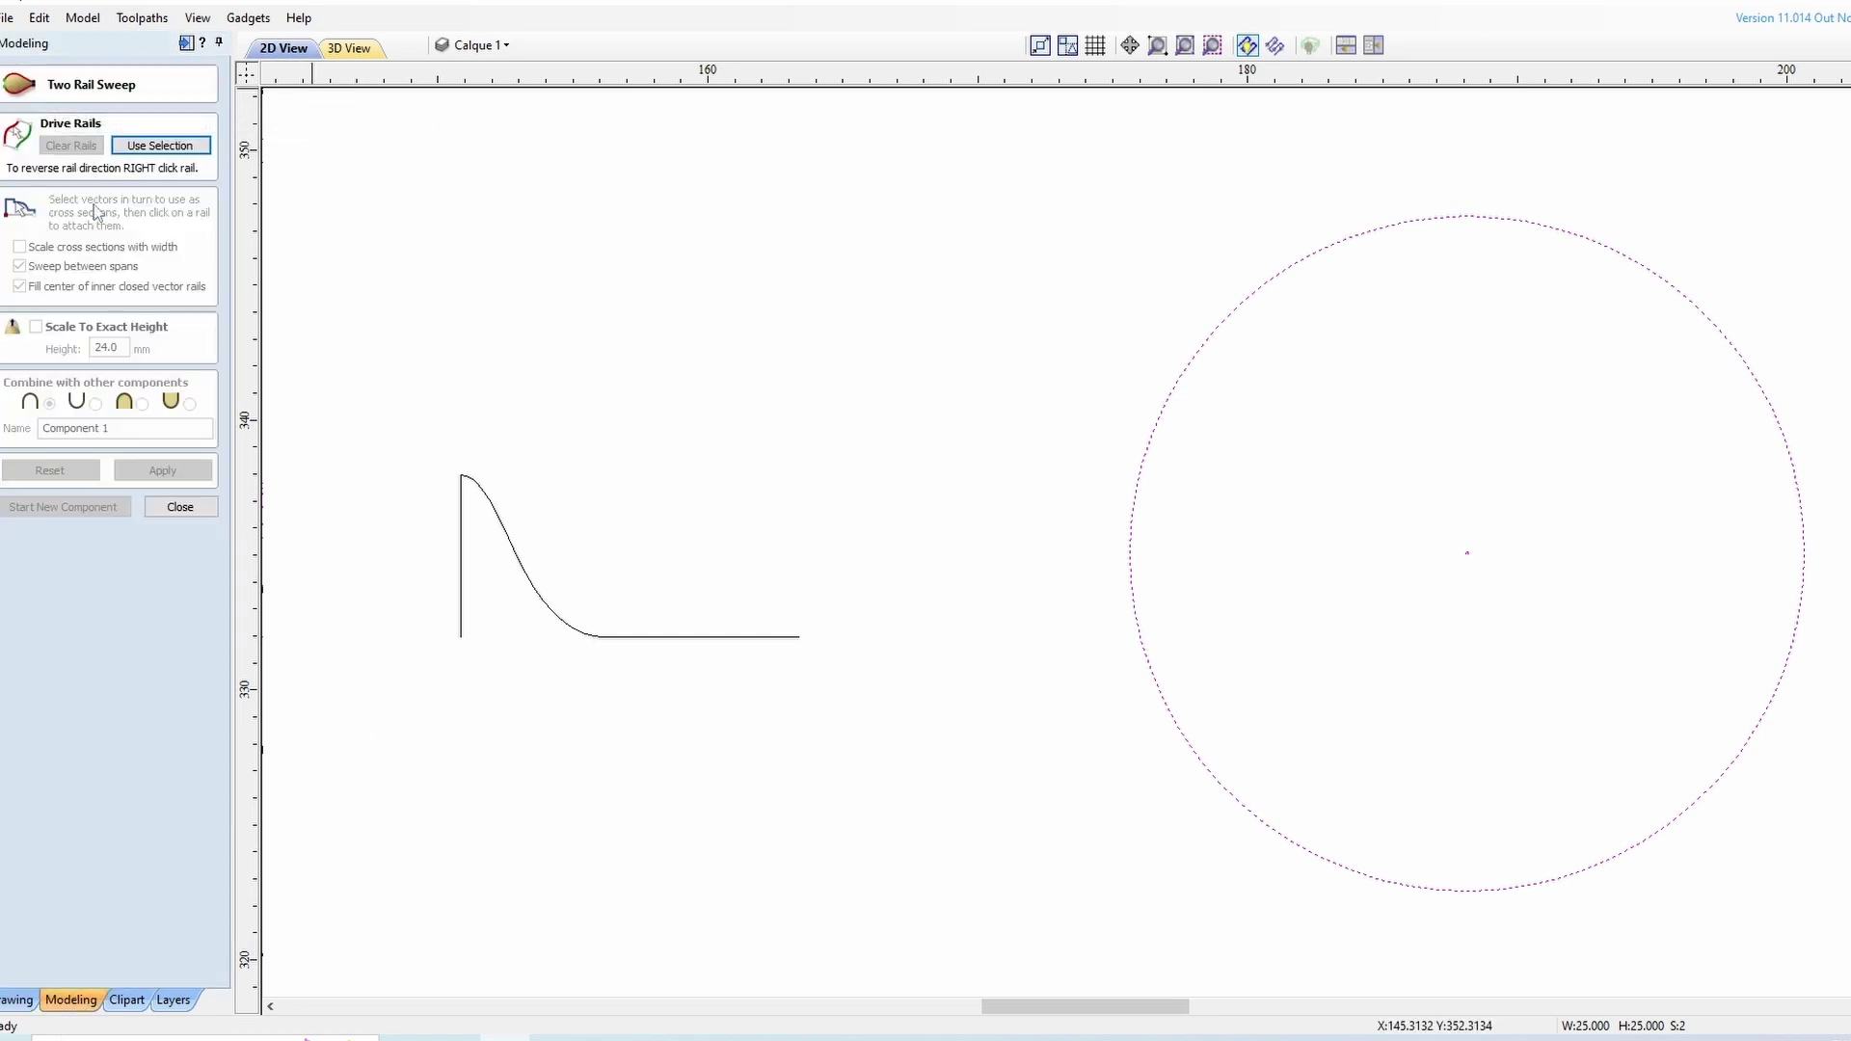
pyautogui.click(160, 145)
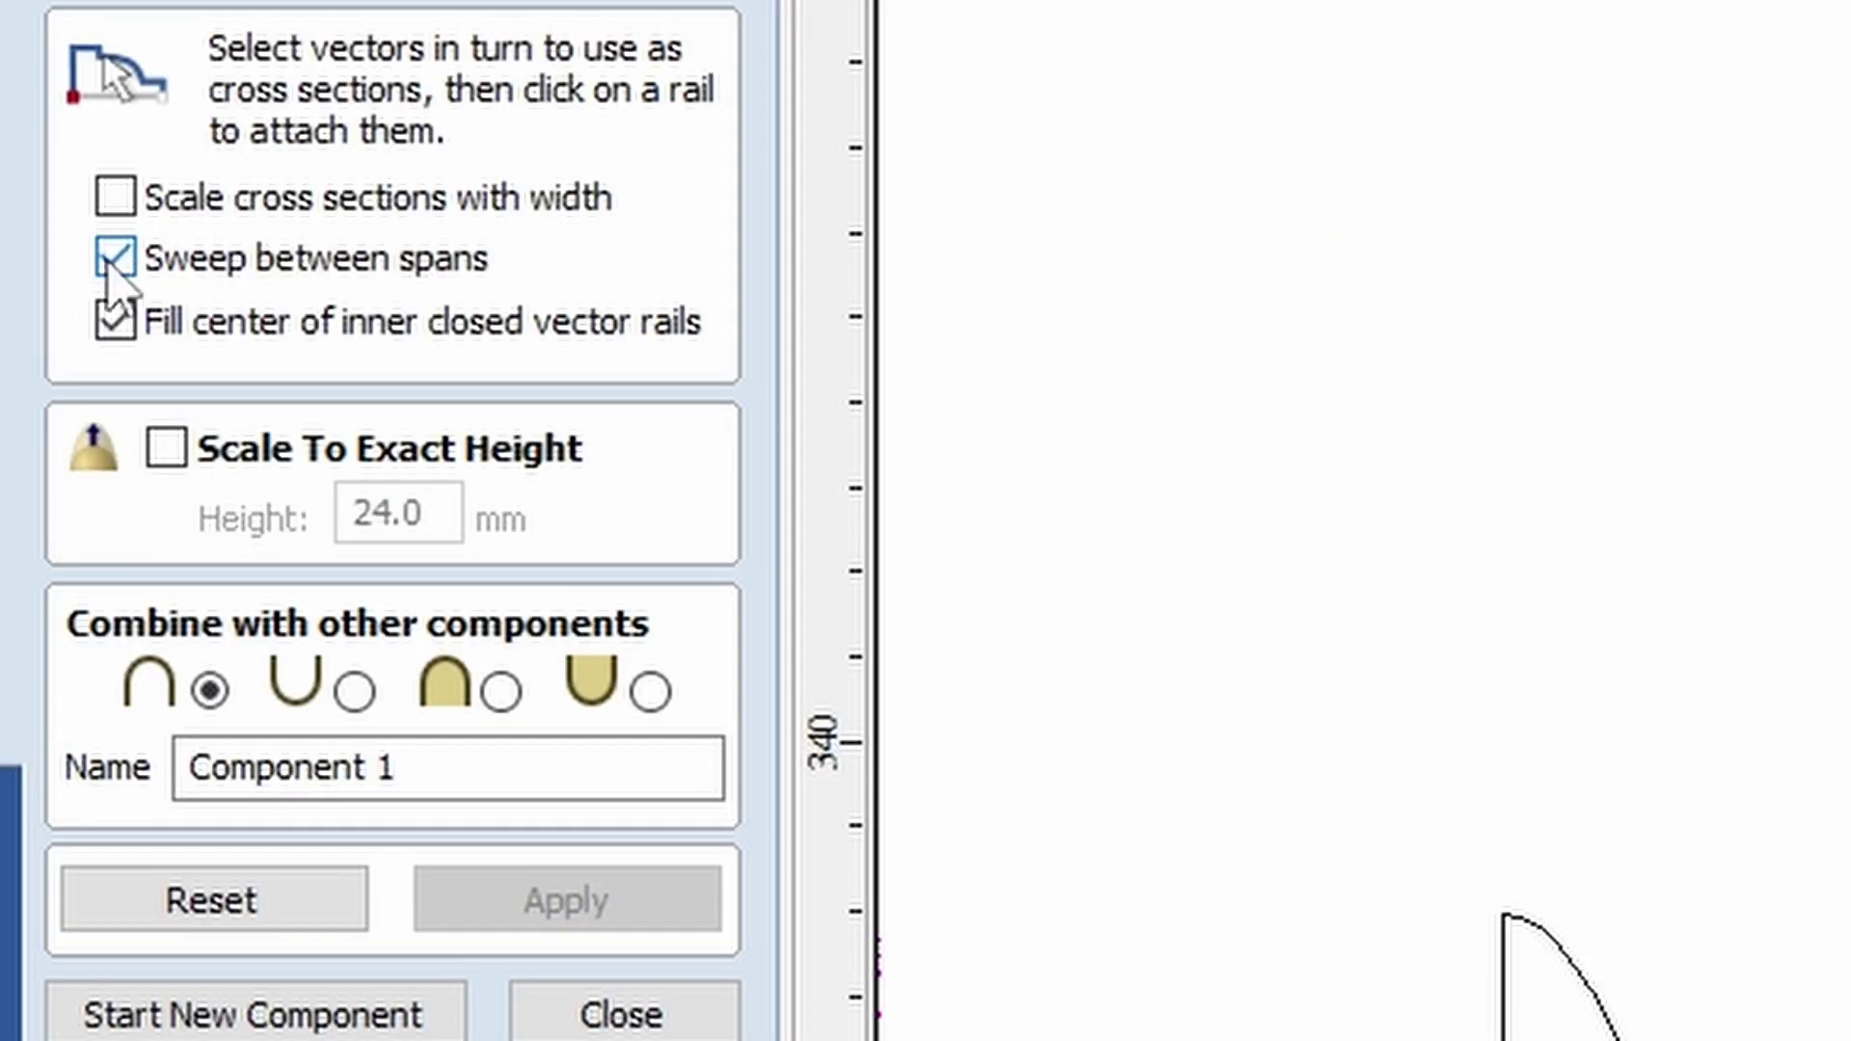
# Turn off Sweep between spans and name the sweep component Cuvette
pyautogui.click(20, 267)
pyautogui.click(509, 771)
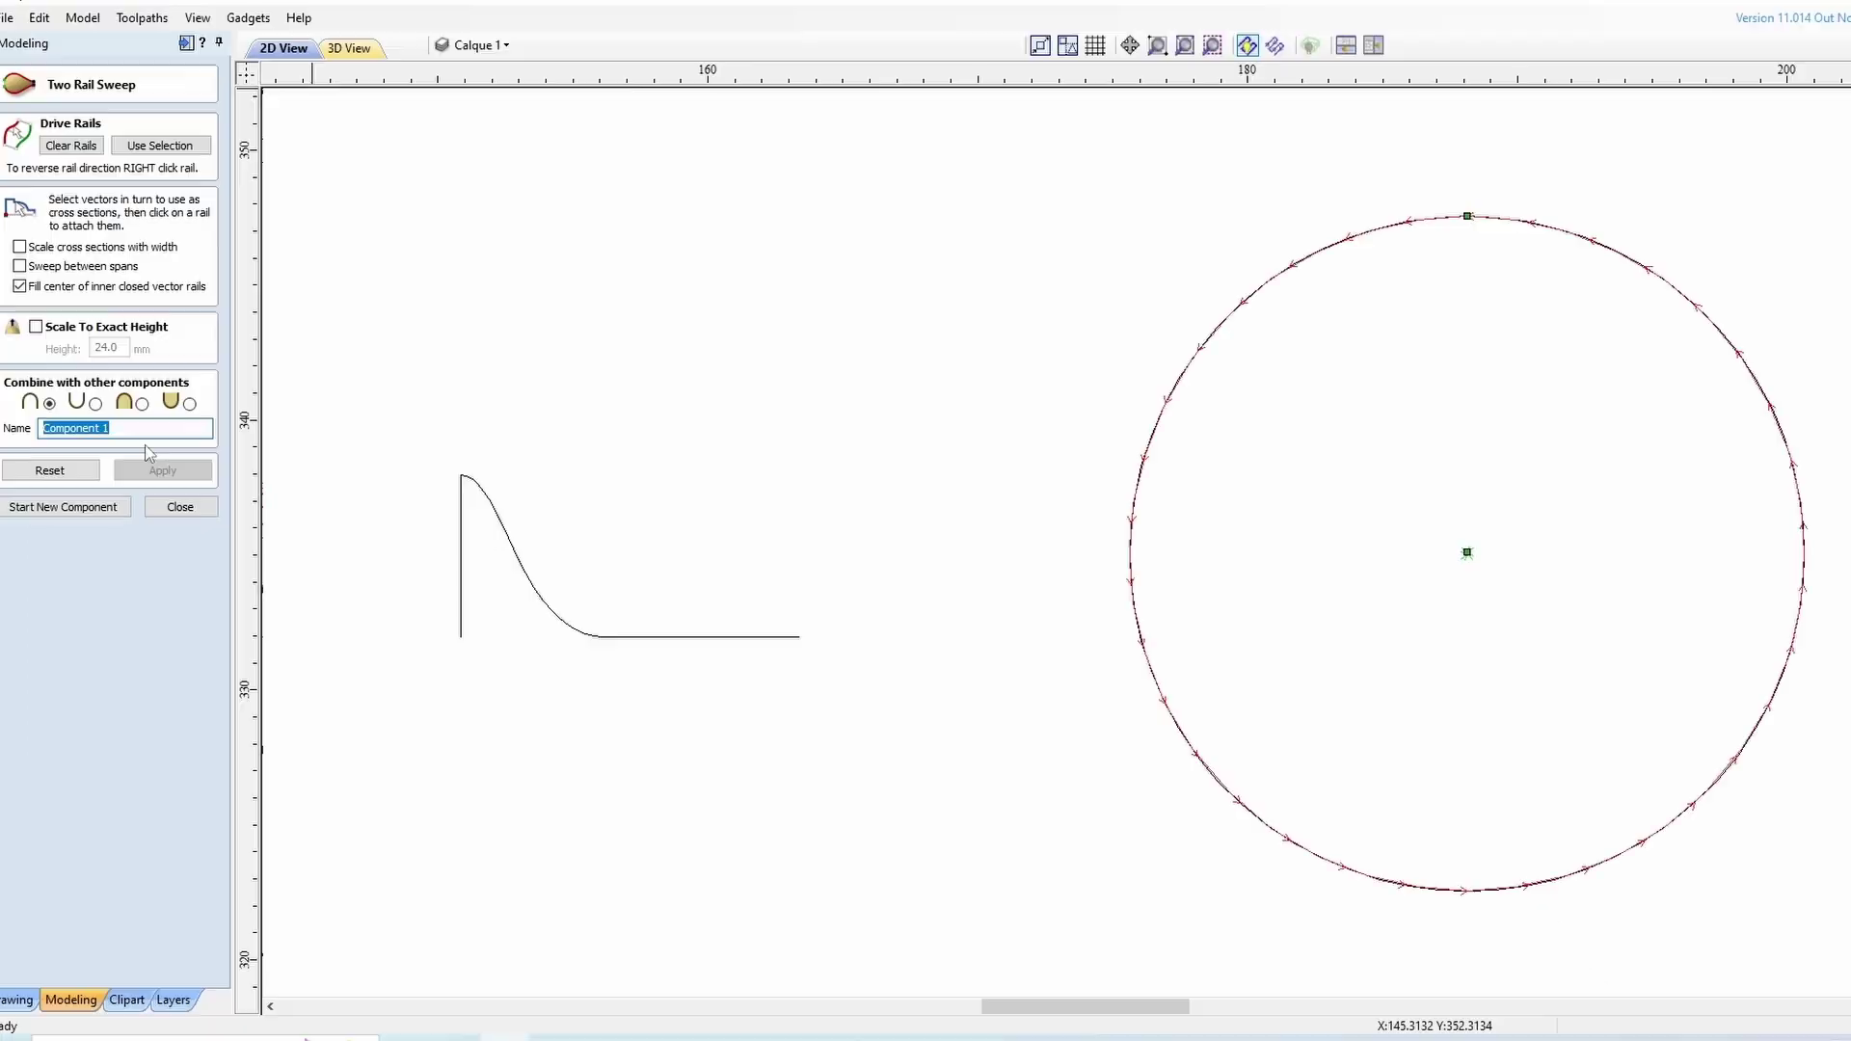
pyautogui.write('Cuvette')
# Attach the curved profile to the rails as cross section, apply the sweep and check the recess in 3D
pyautogui.click(519, 557)
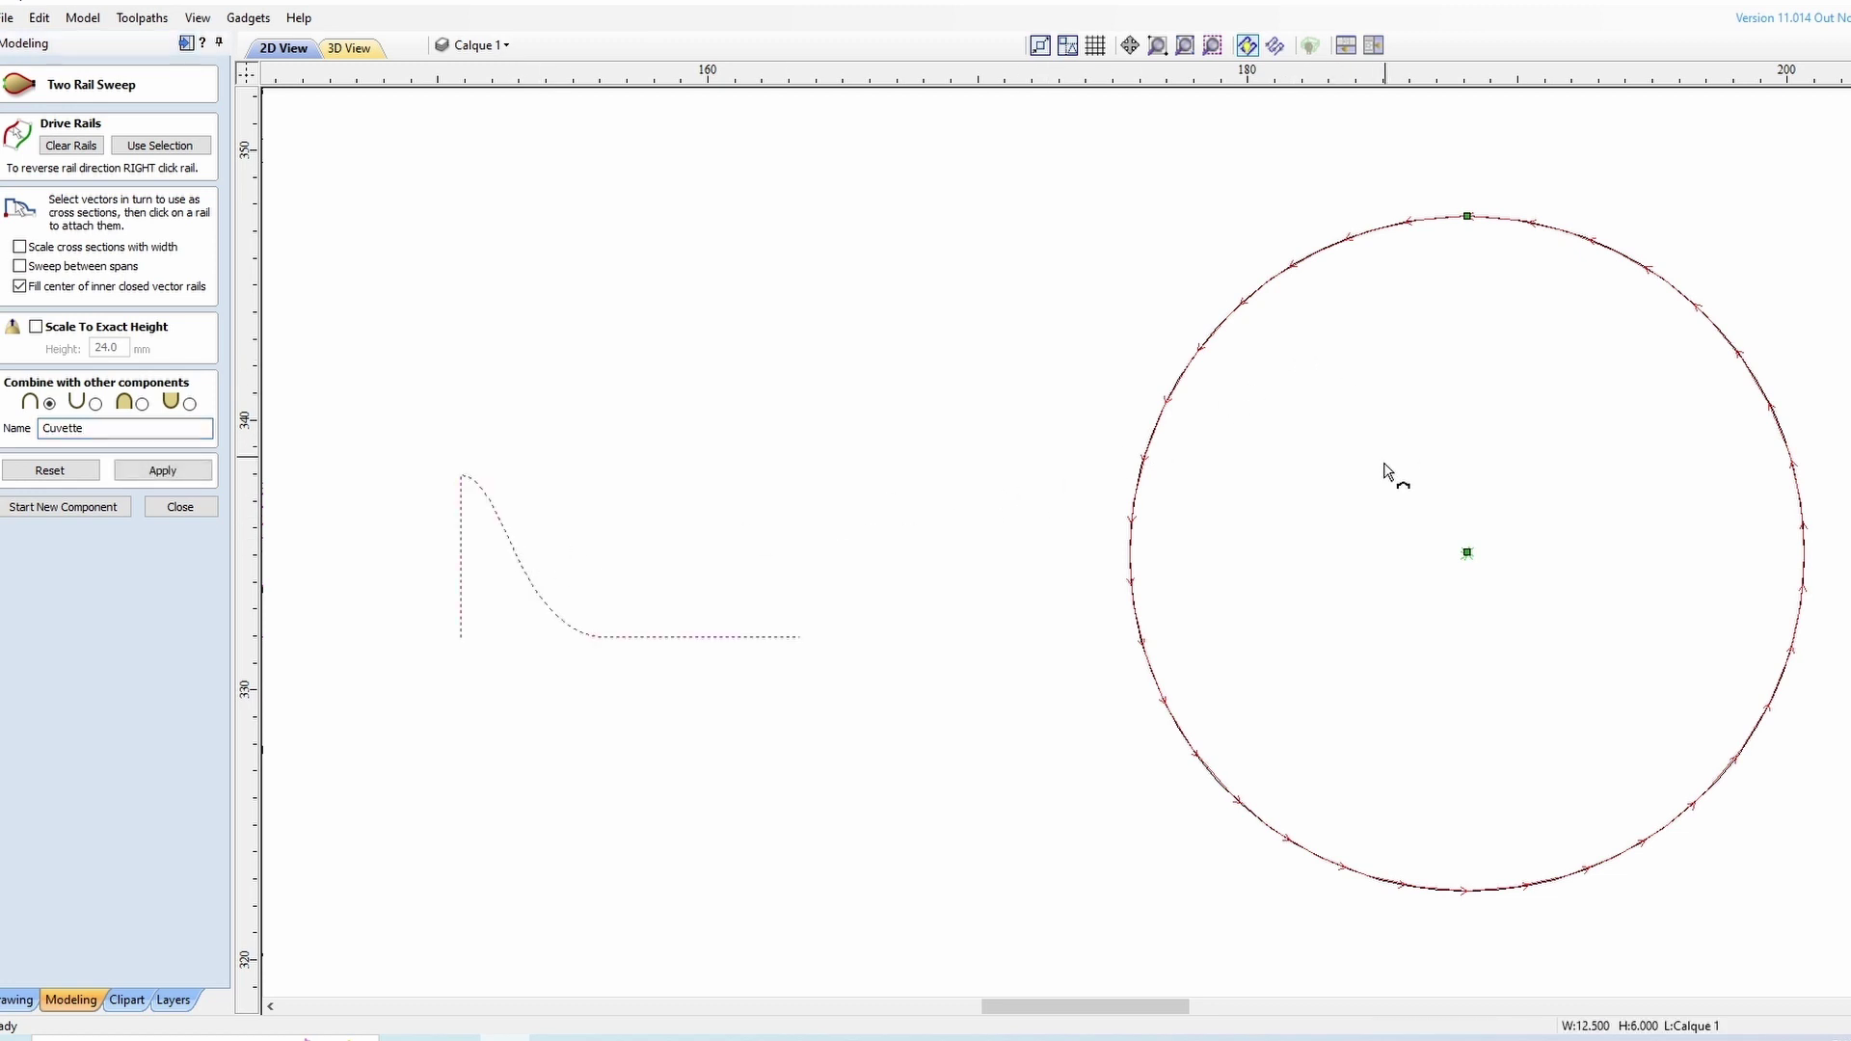
pyautogui.click(1479, 557)
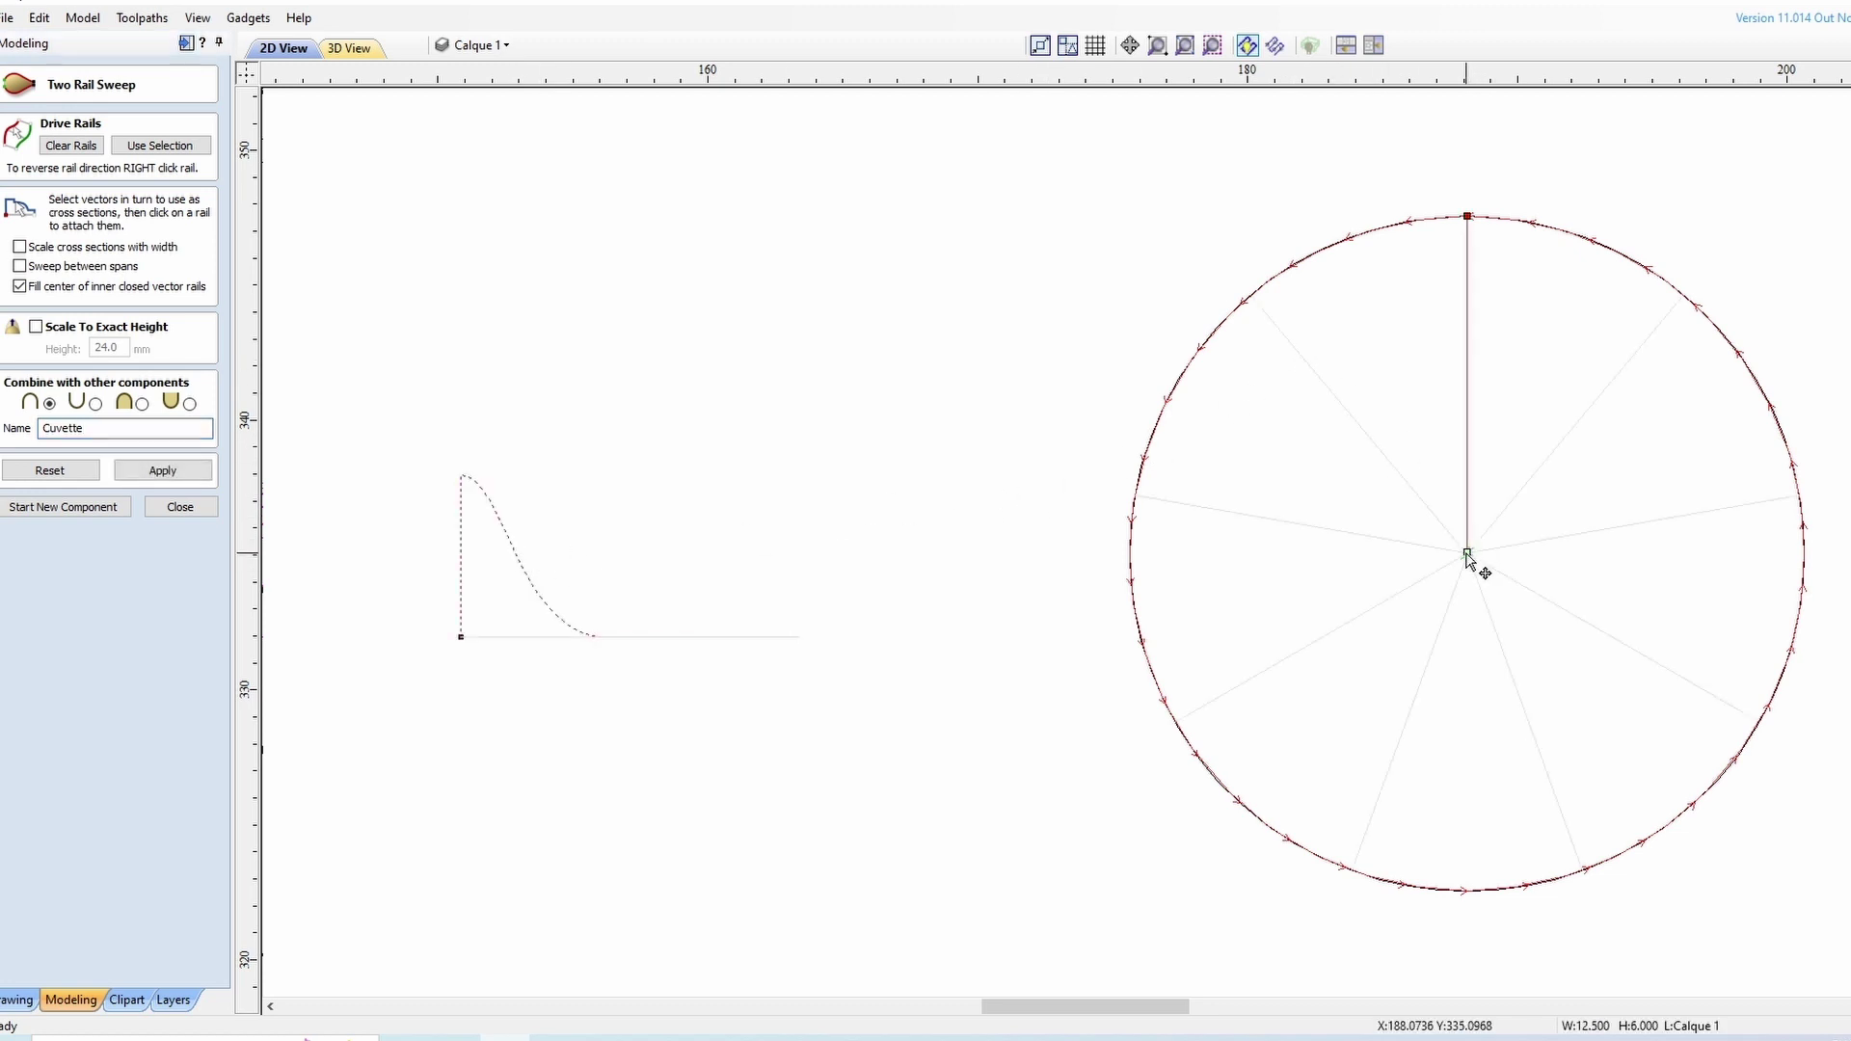
pyautogui.click(189, 474)
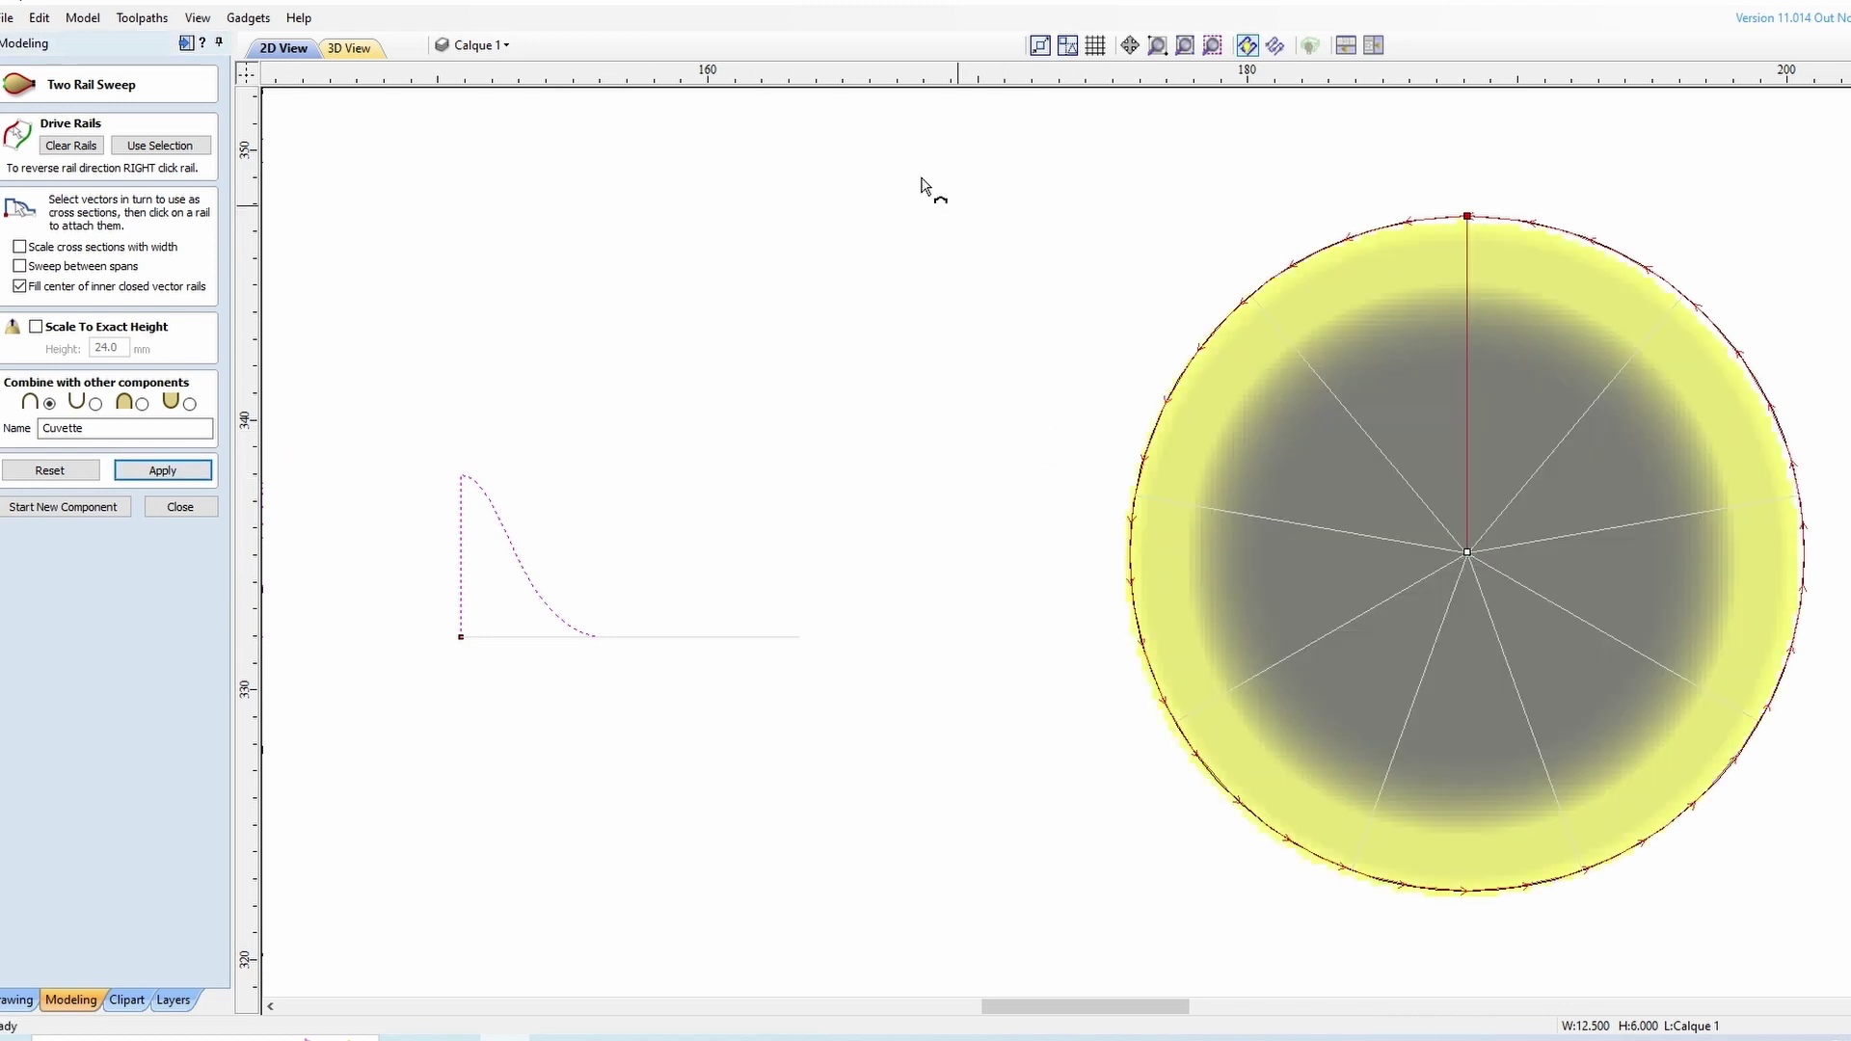
pyautogui.click(355, 51)
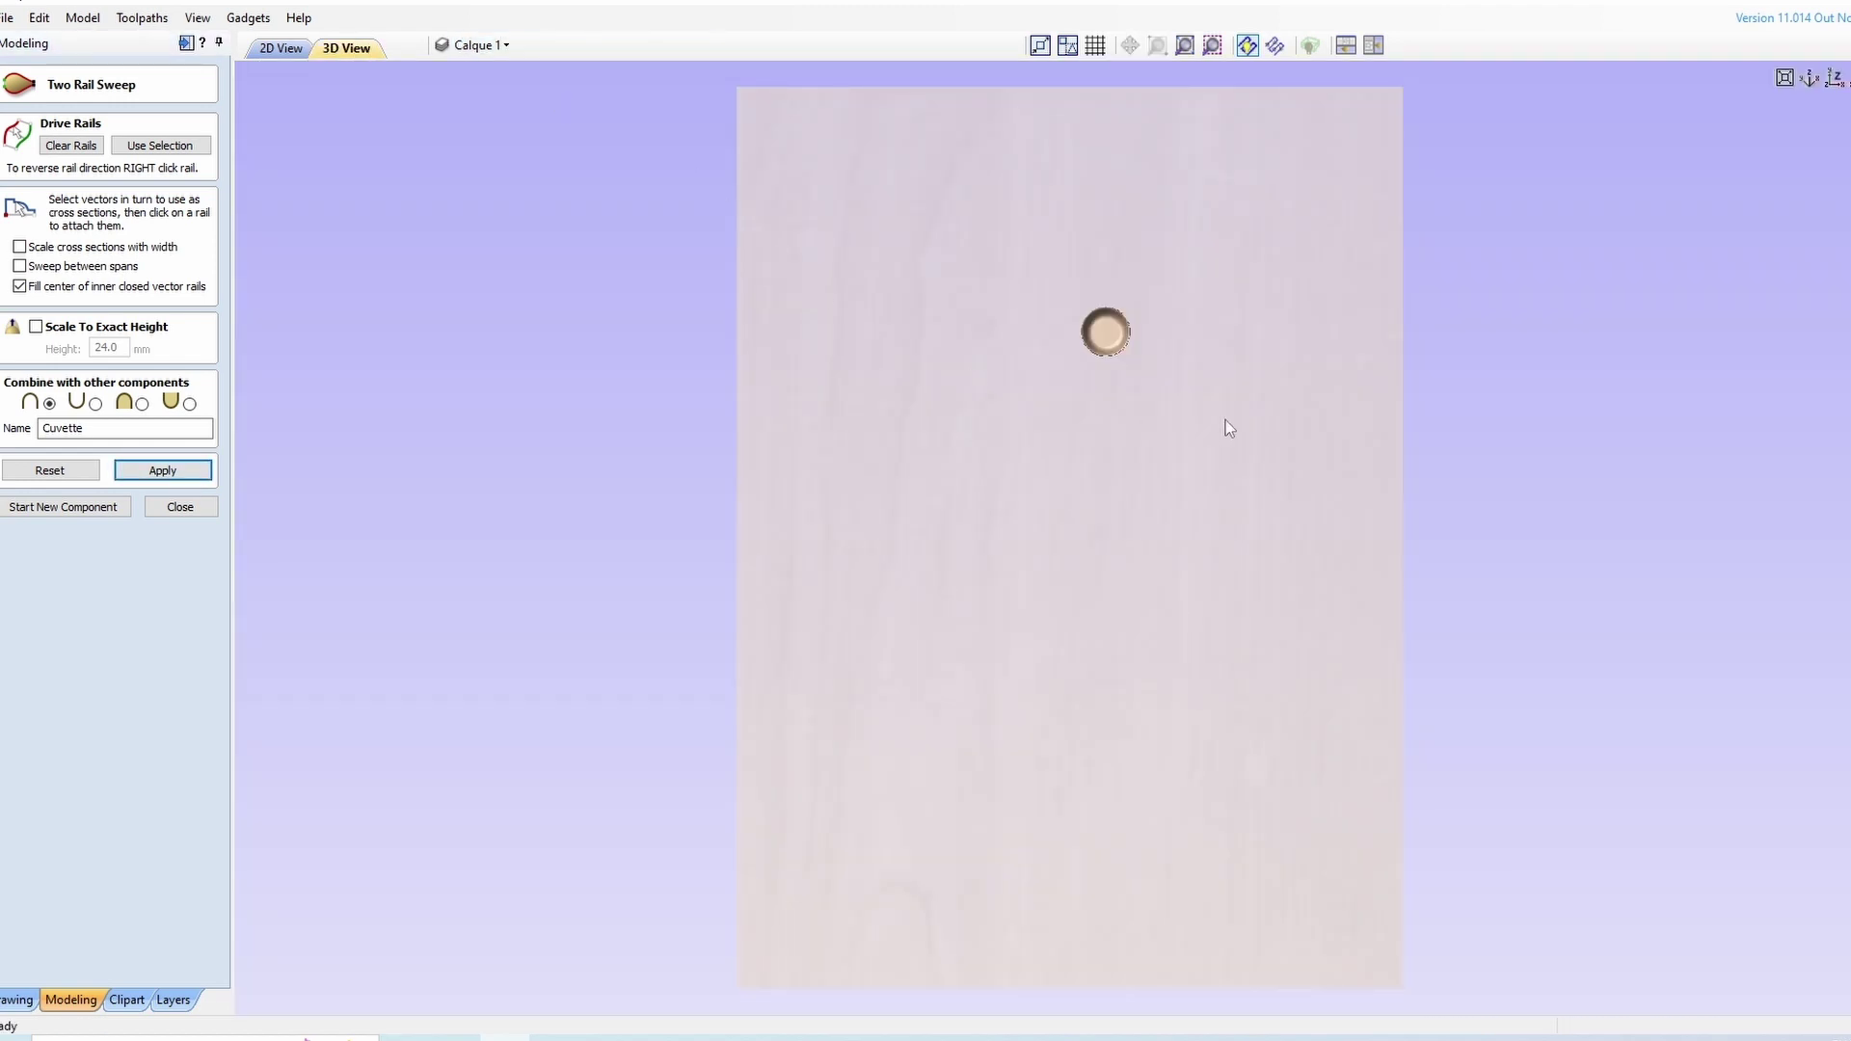
pyautogui.moveTo(1600, 441); pyautogui.dragTo(1043, 308)
pyautogui.press('F2')
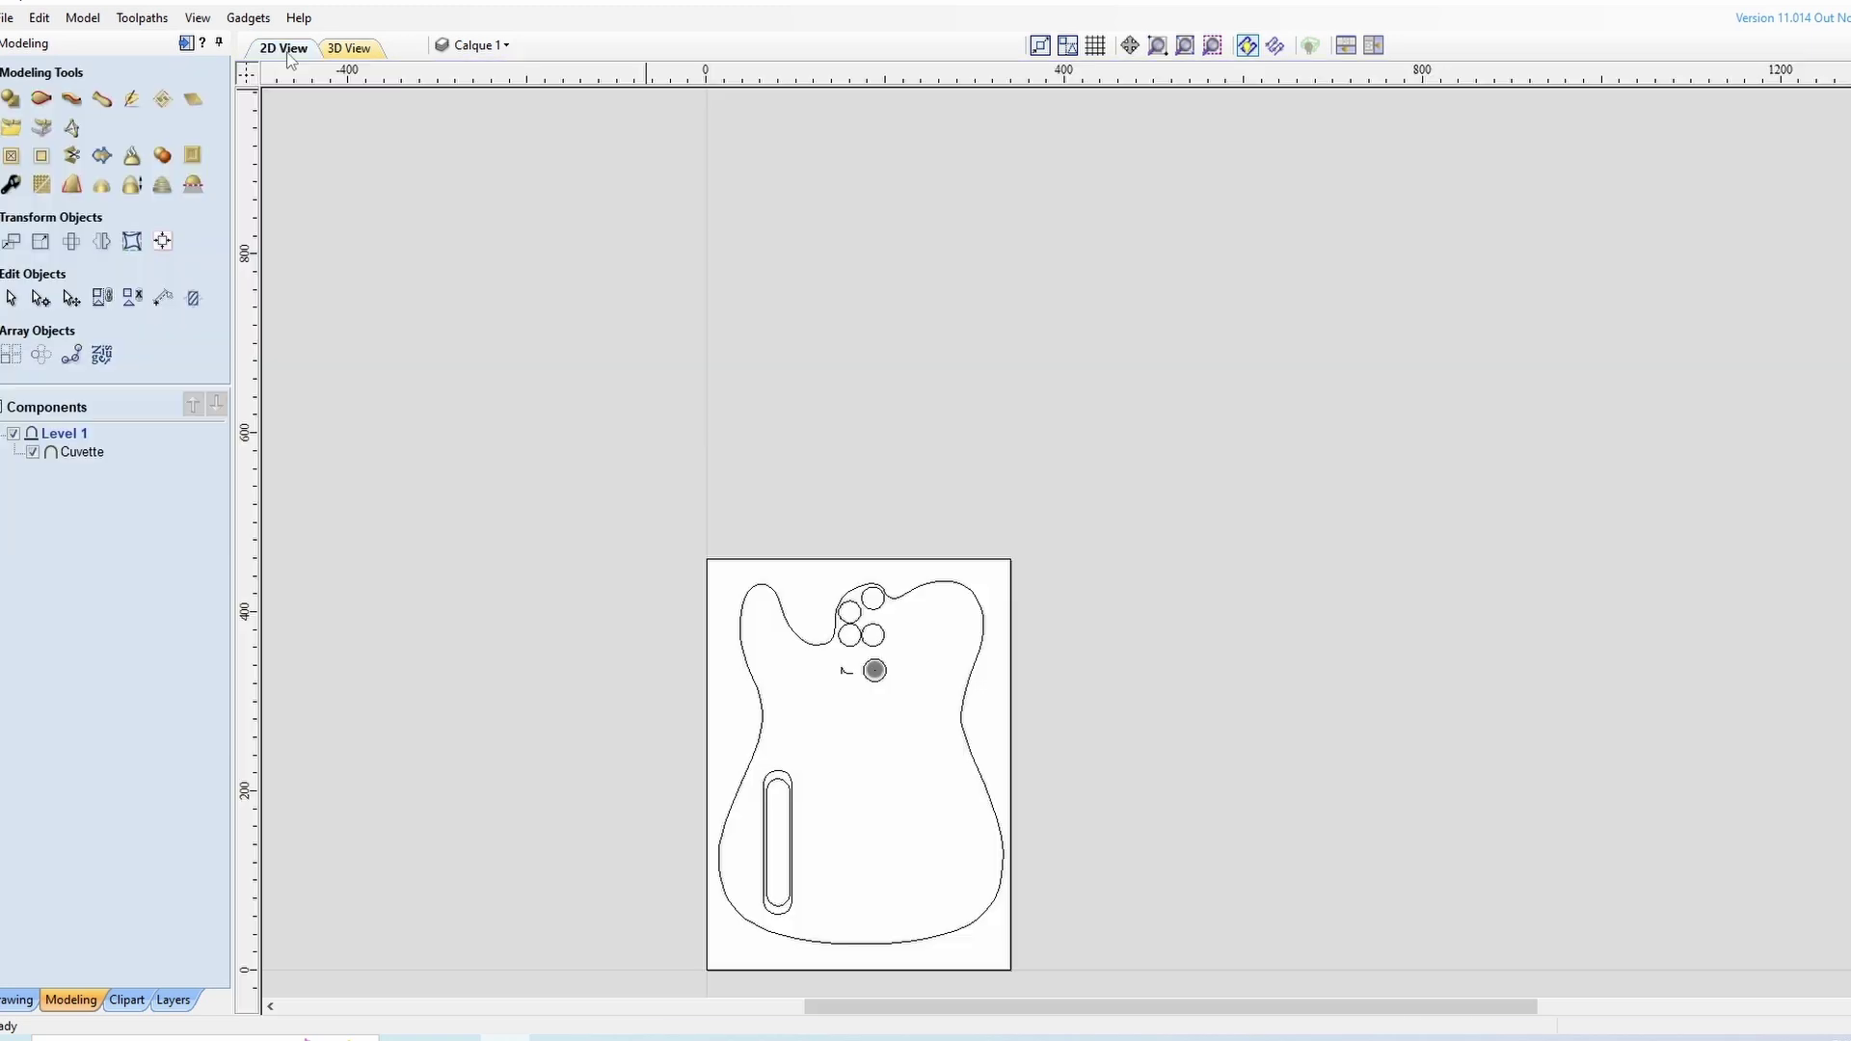
# Create a flat shape named Corps from the guitar body outline with a base height of 40 mm
pyautogui.click(929, 585)
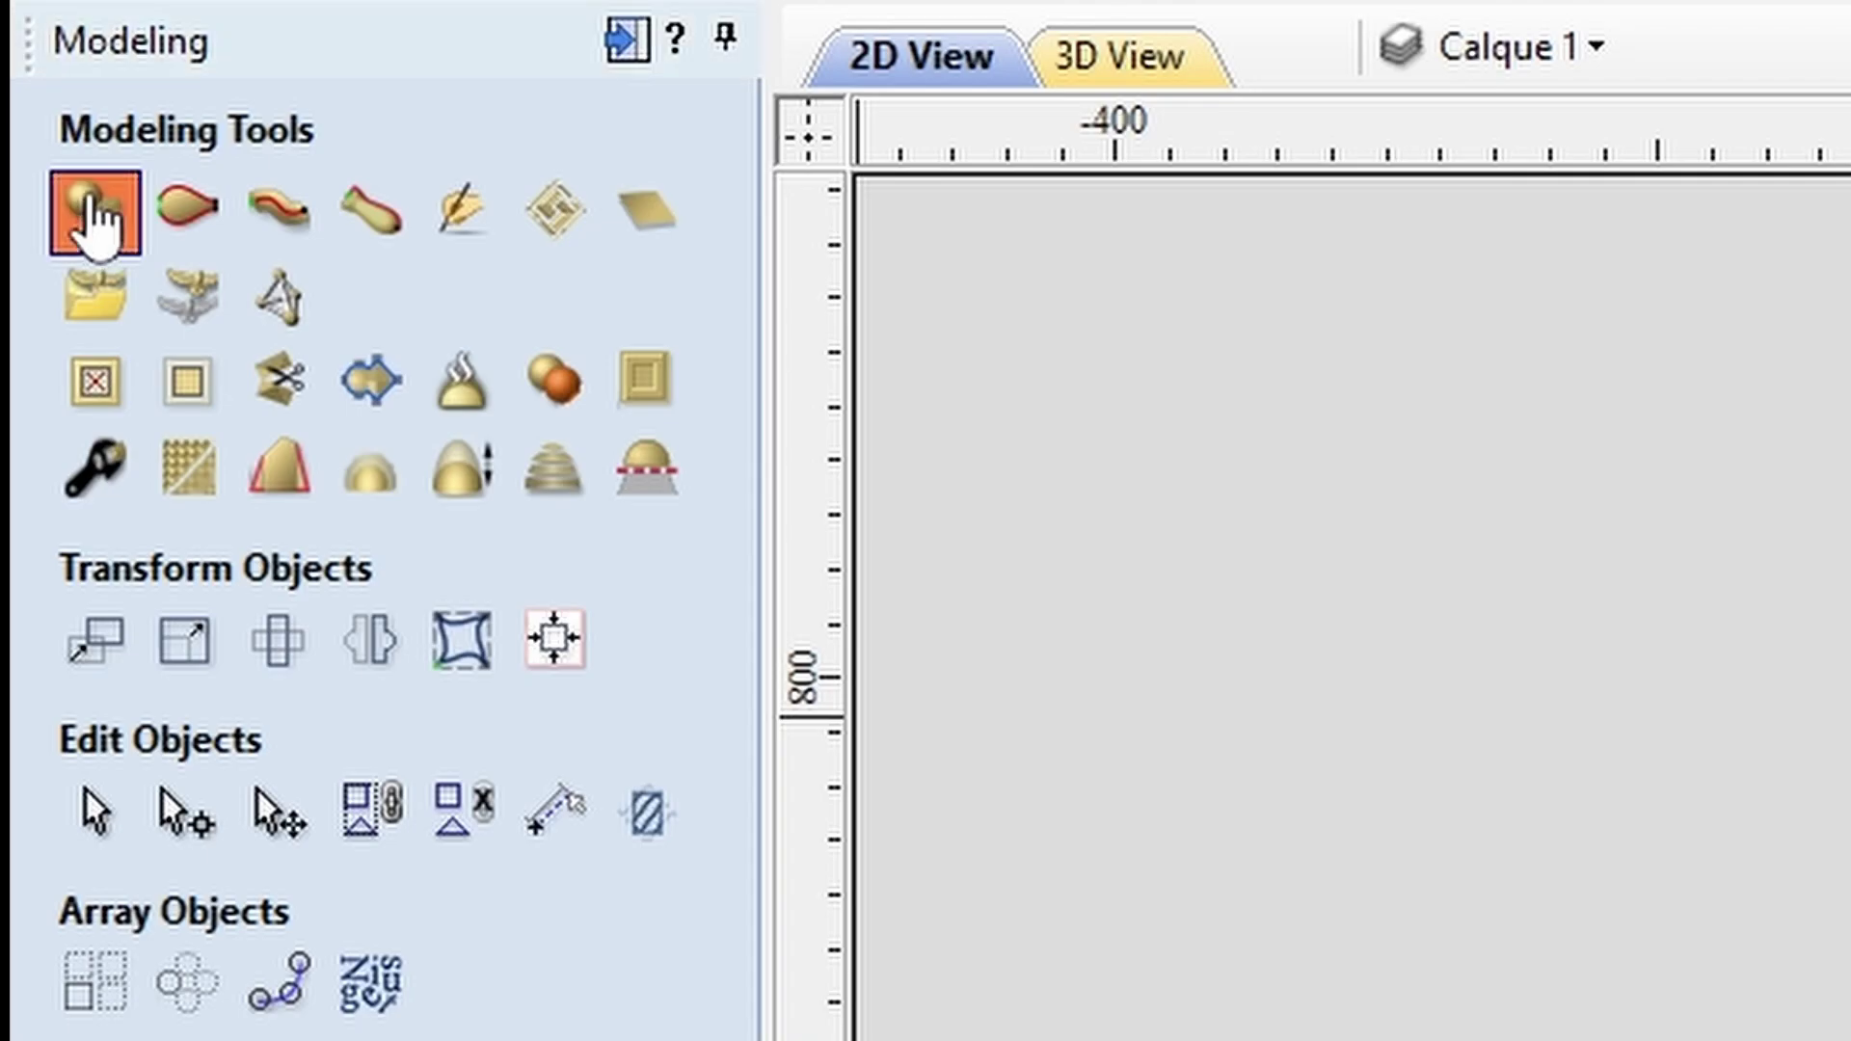
pyautogui.click(11, 98)
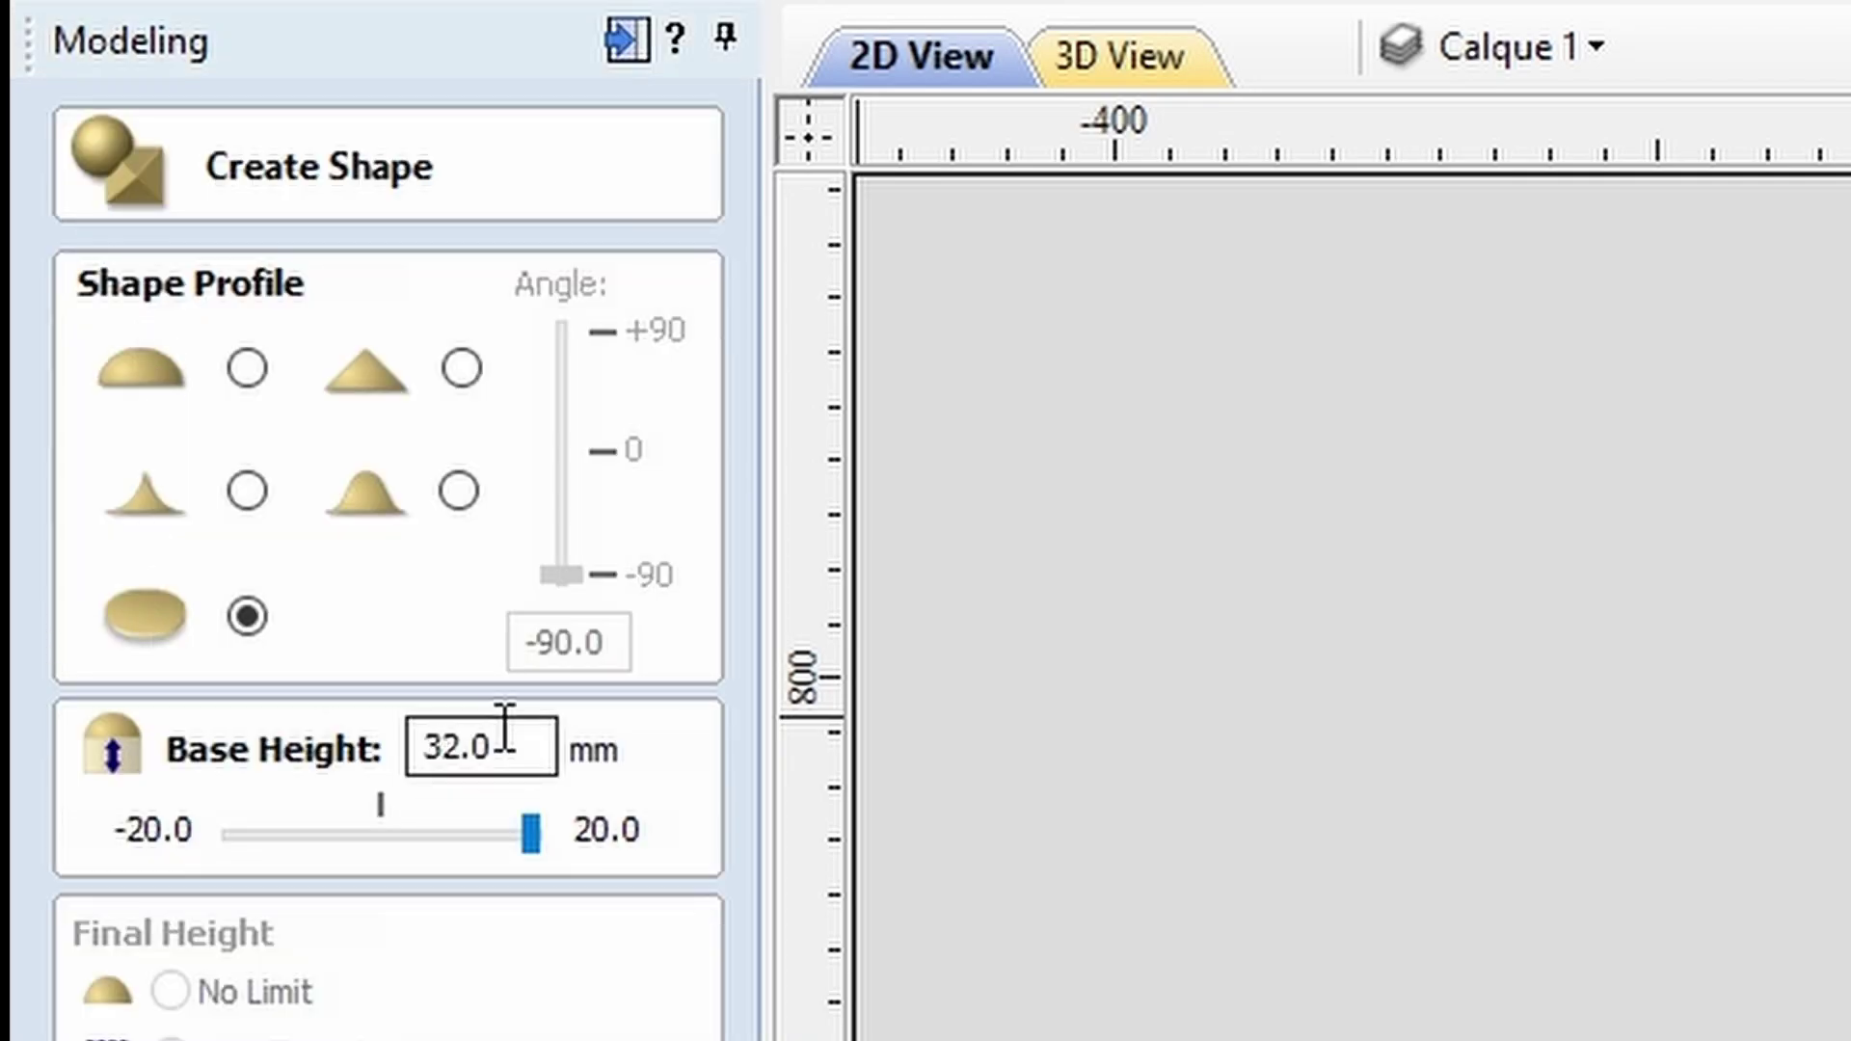
pyautogui.doubleClick(502, 751)
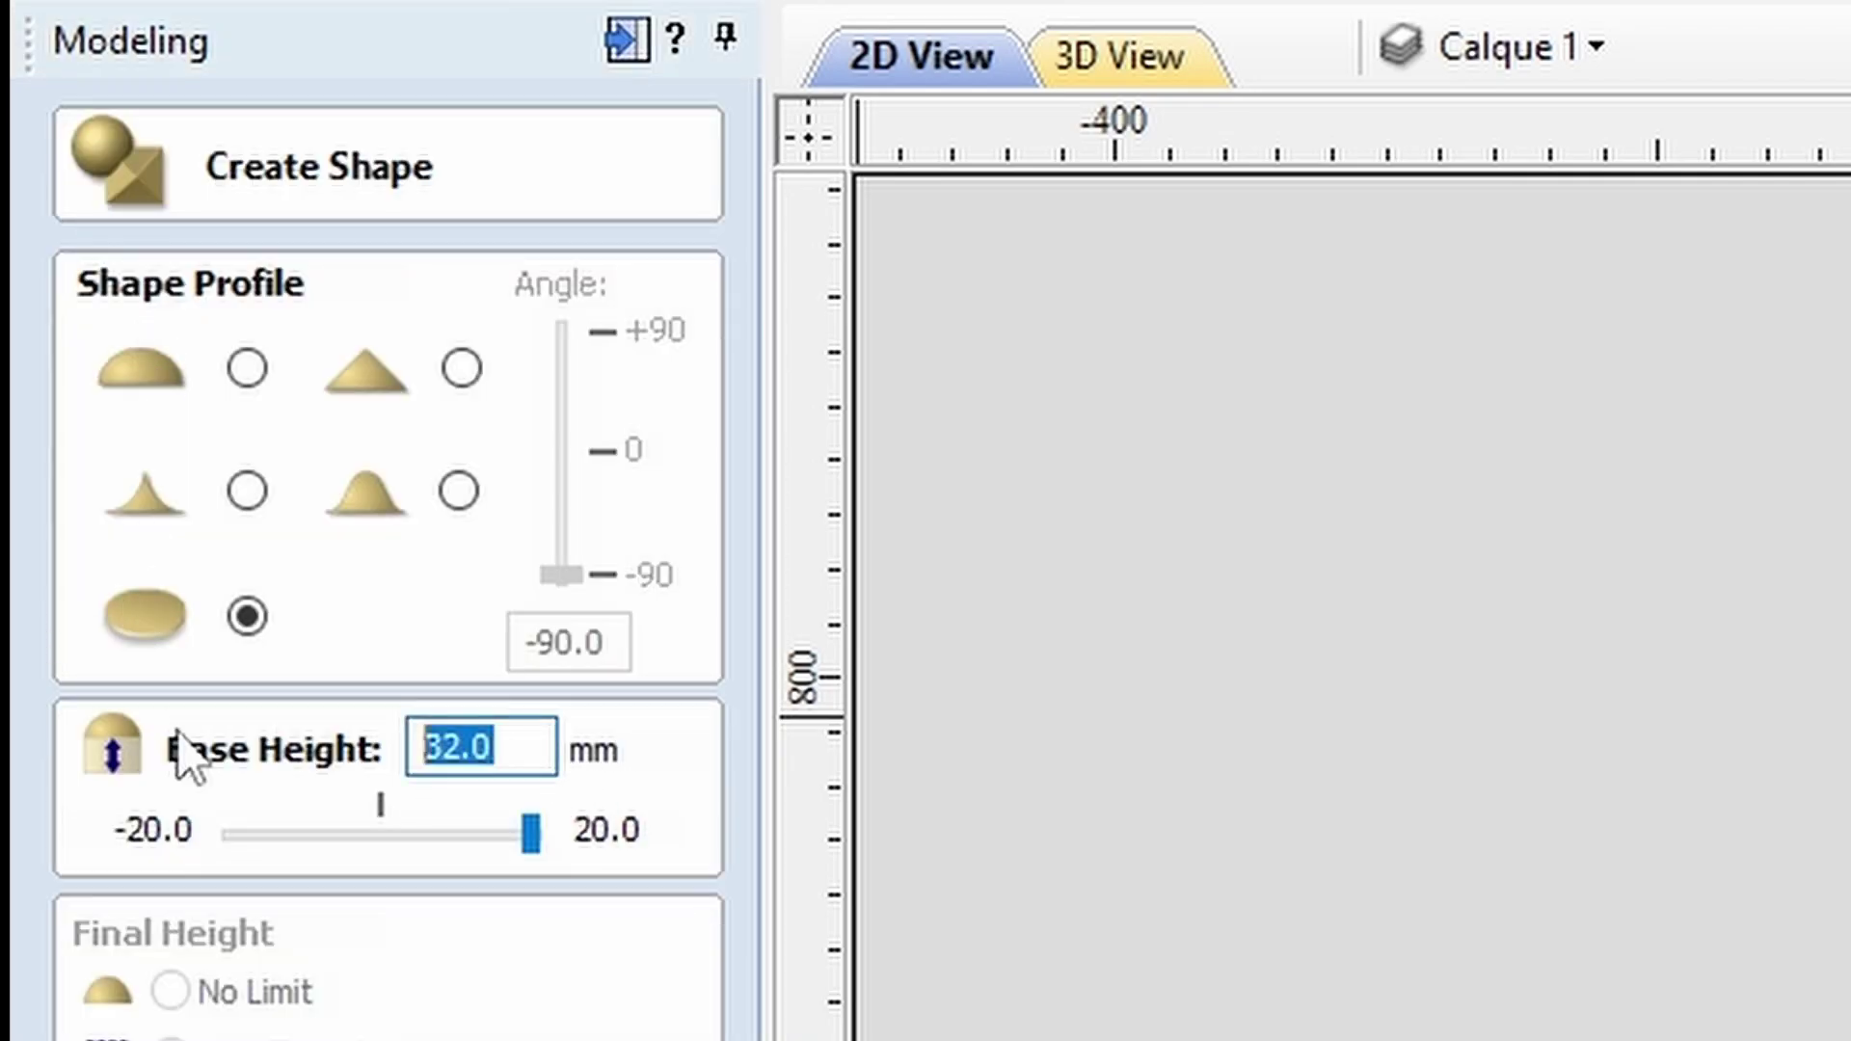
pyautogui.write('40')
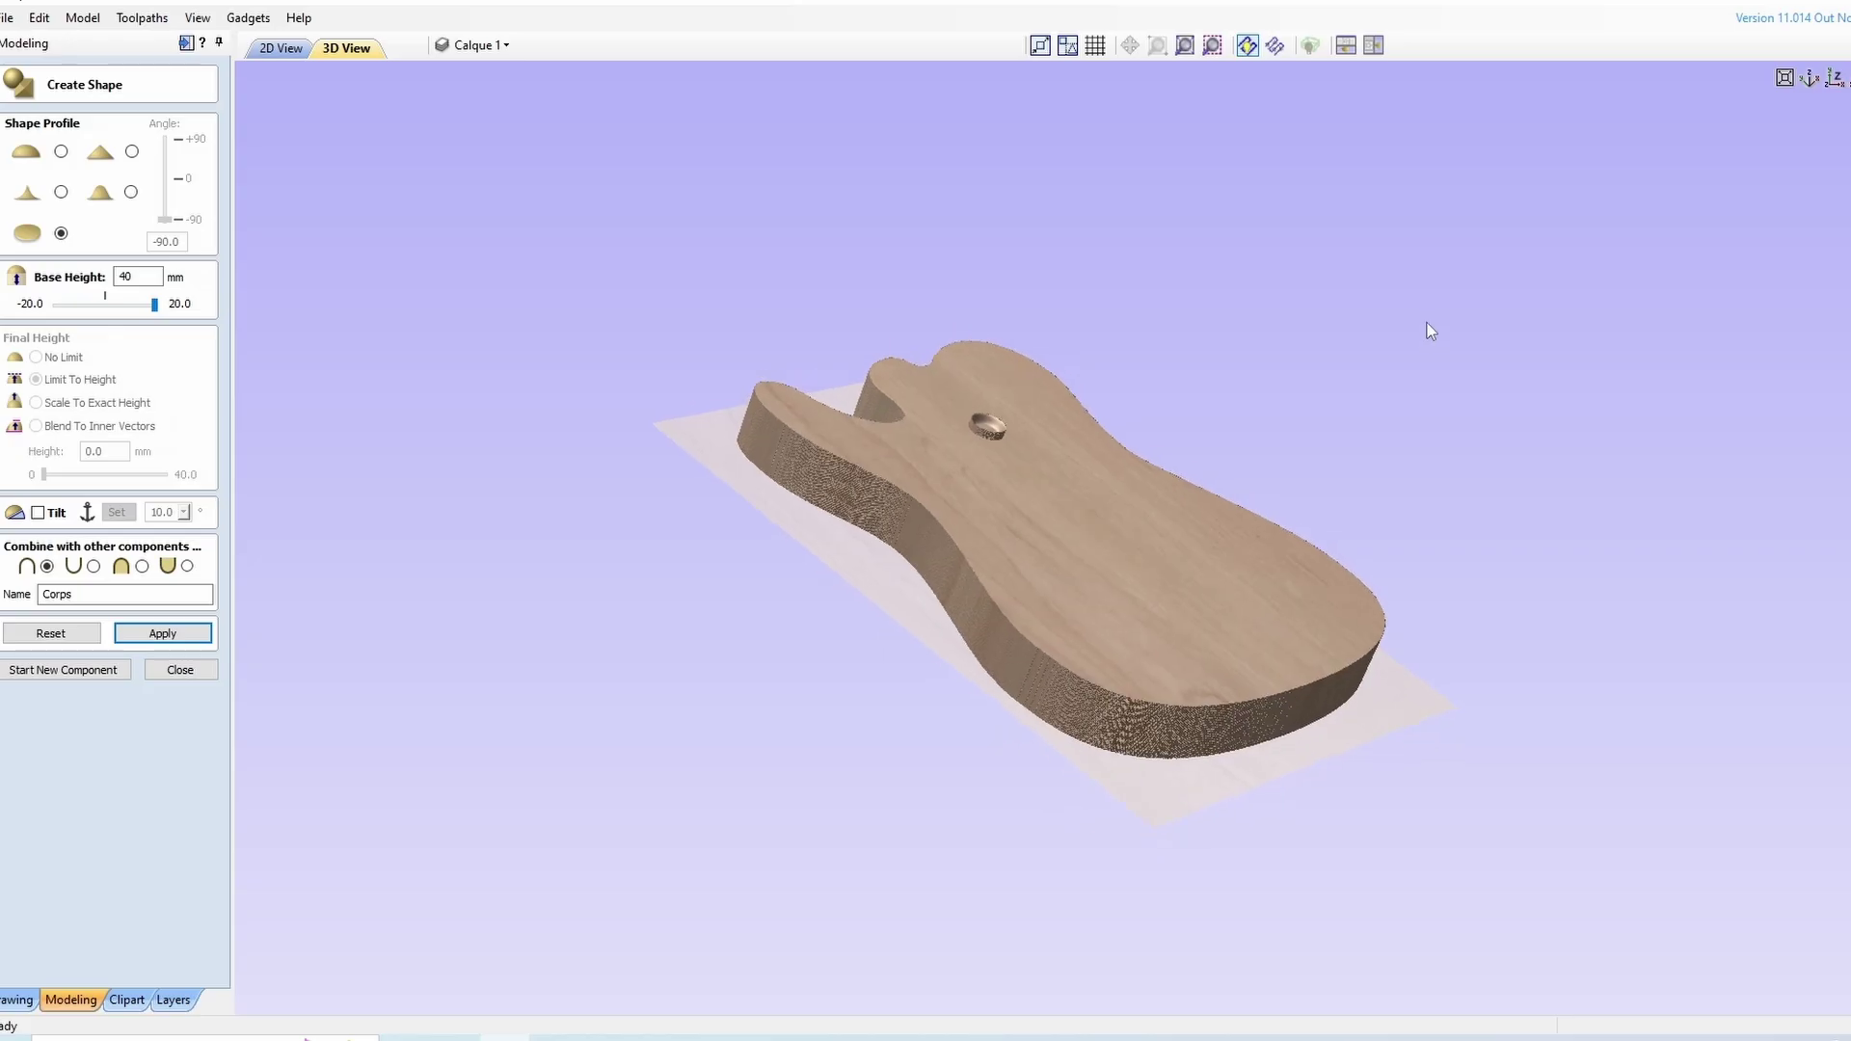
pyautogui.click(180, 670)
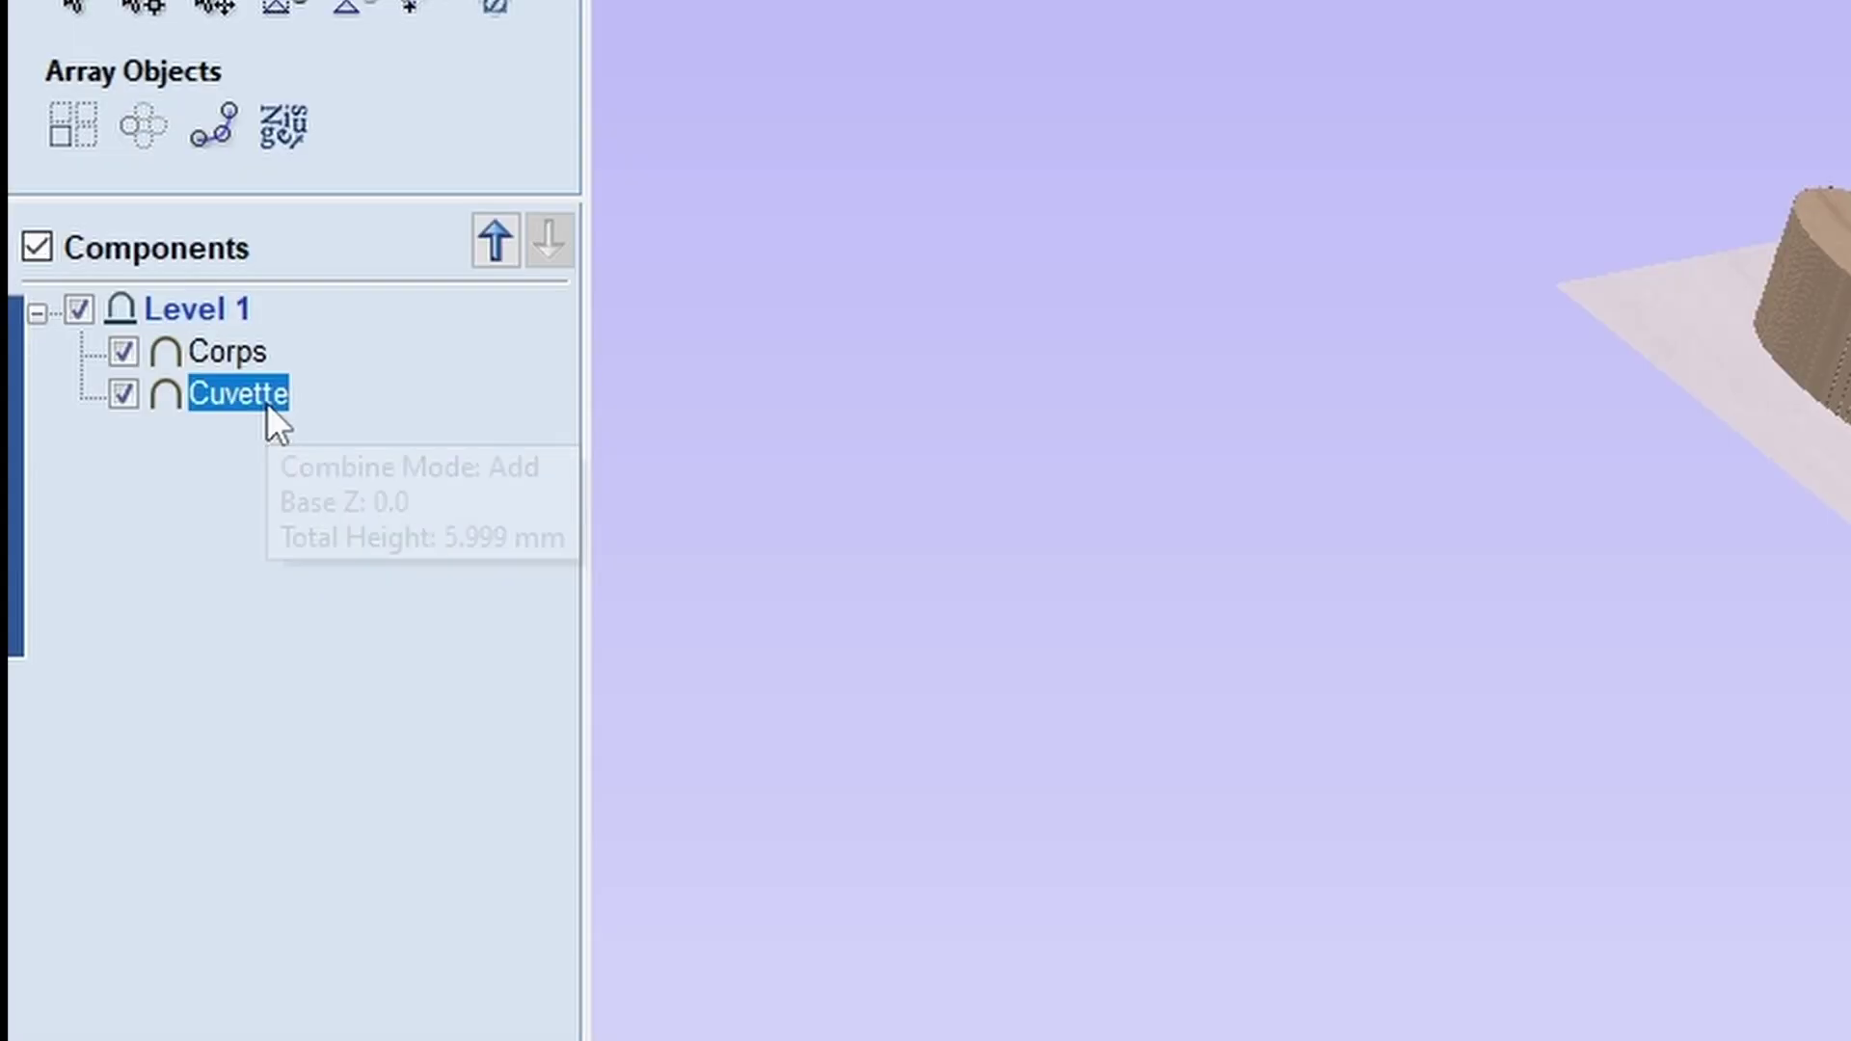
# Move the Cuvette component above Corps in the component order and center it on the lower-right circle of the four
pyautogui.click(500, 242)
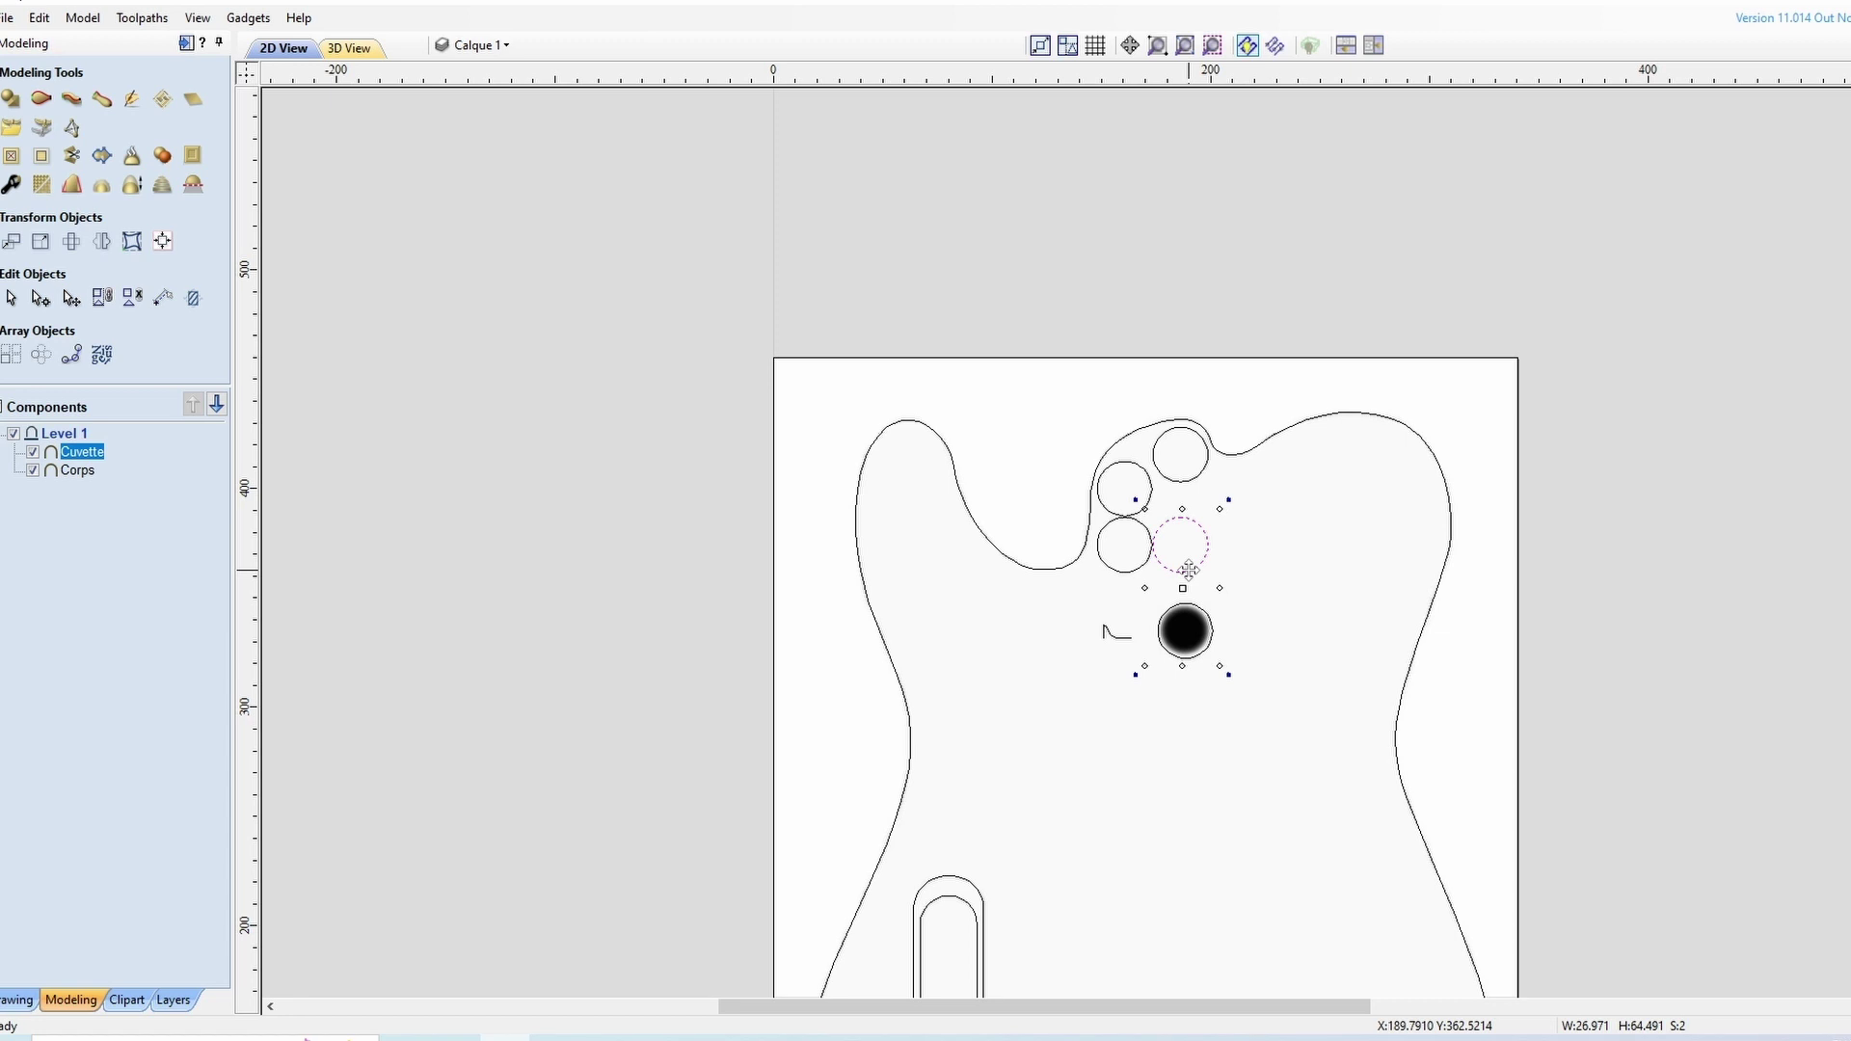
pyautogui.press('F9')
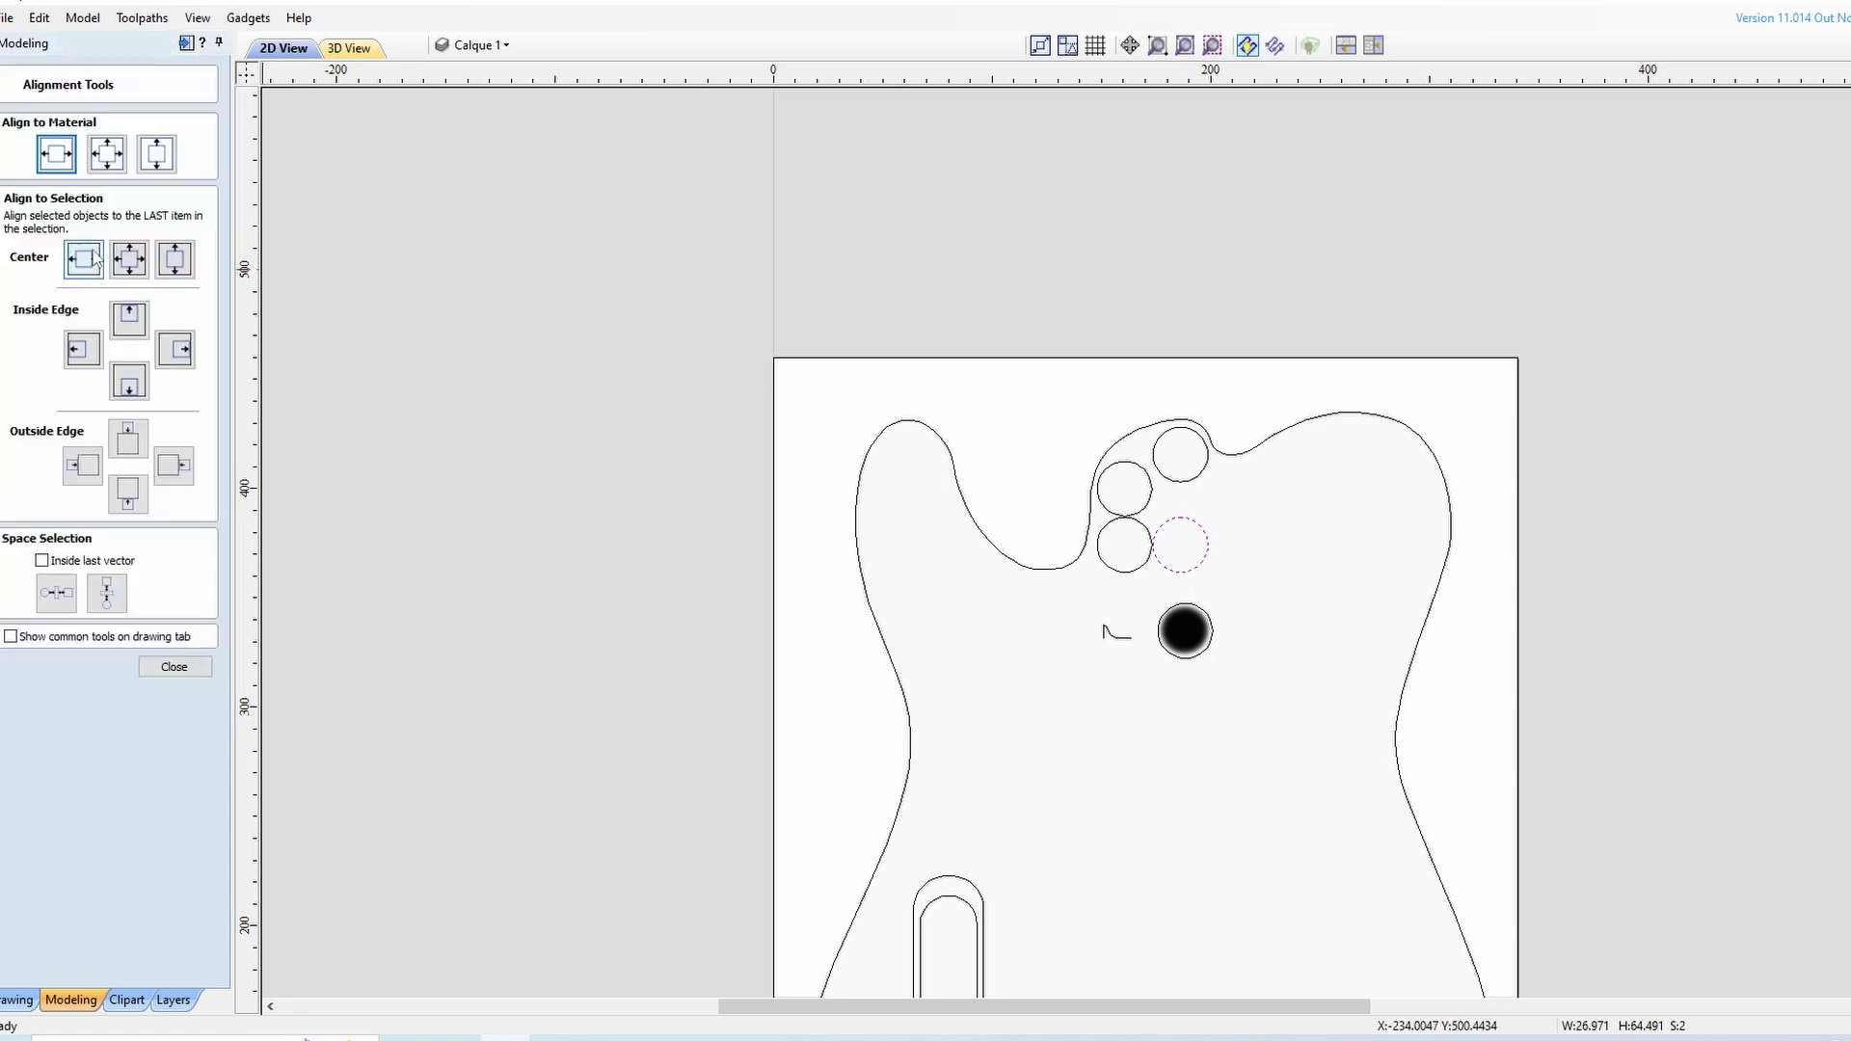
pyautogui.click(129, 258)
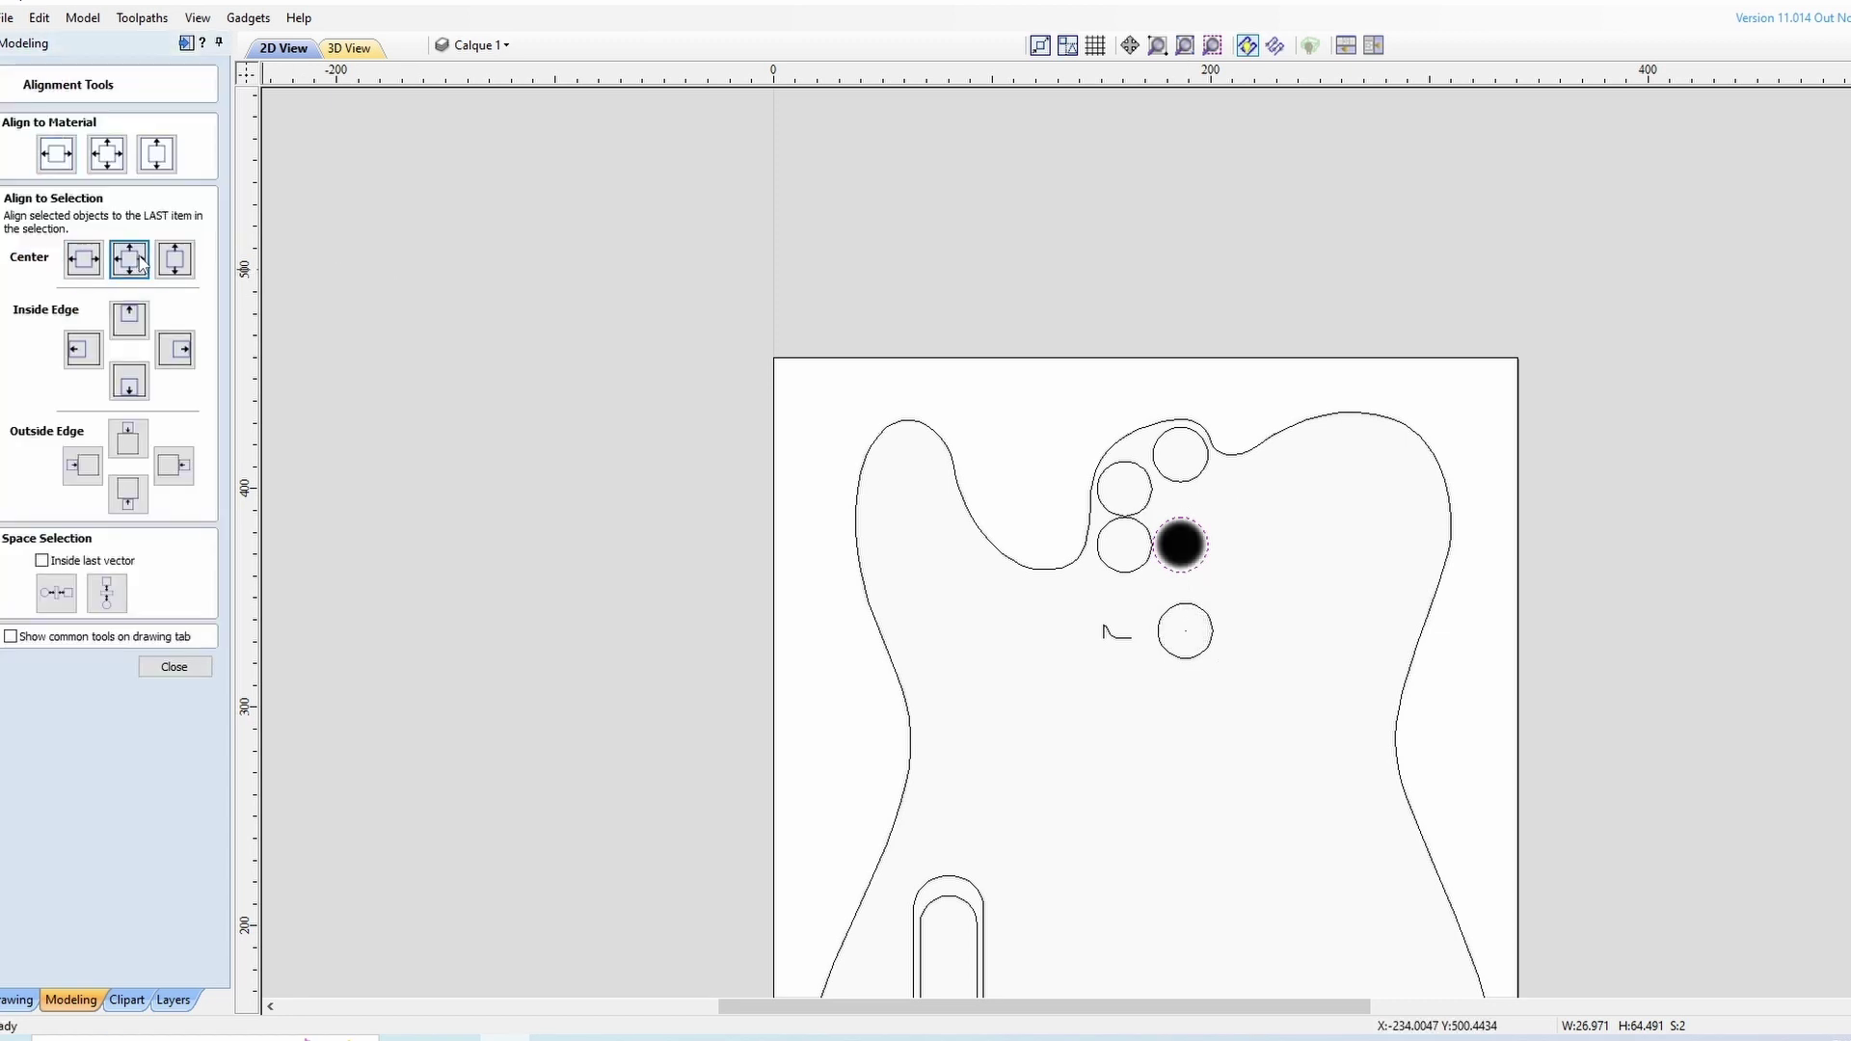
pyautogui.press('Escape')
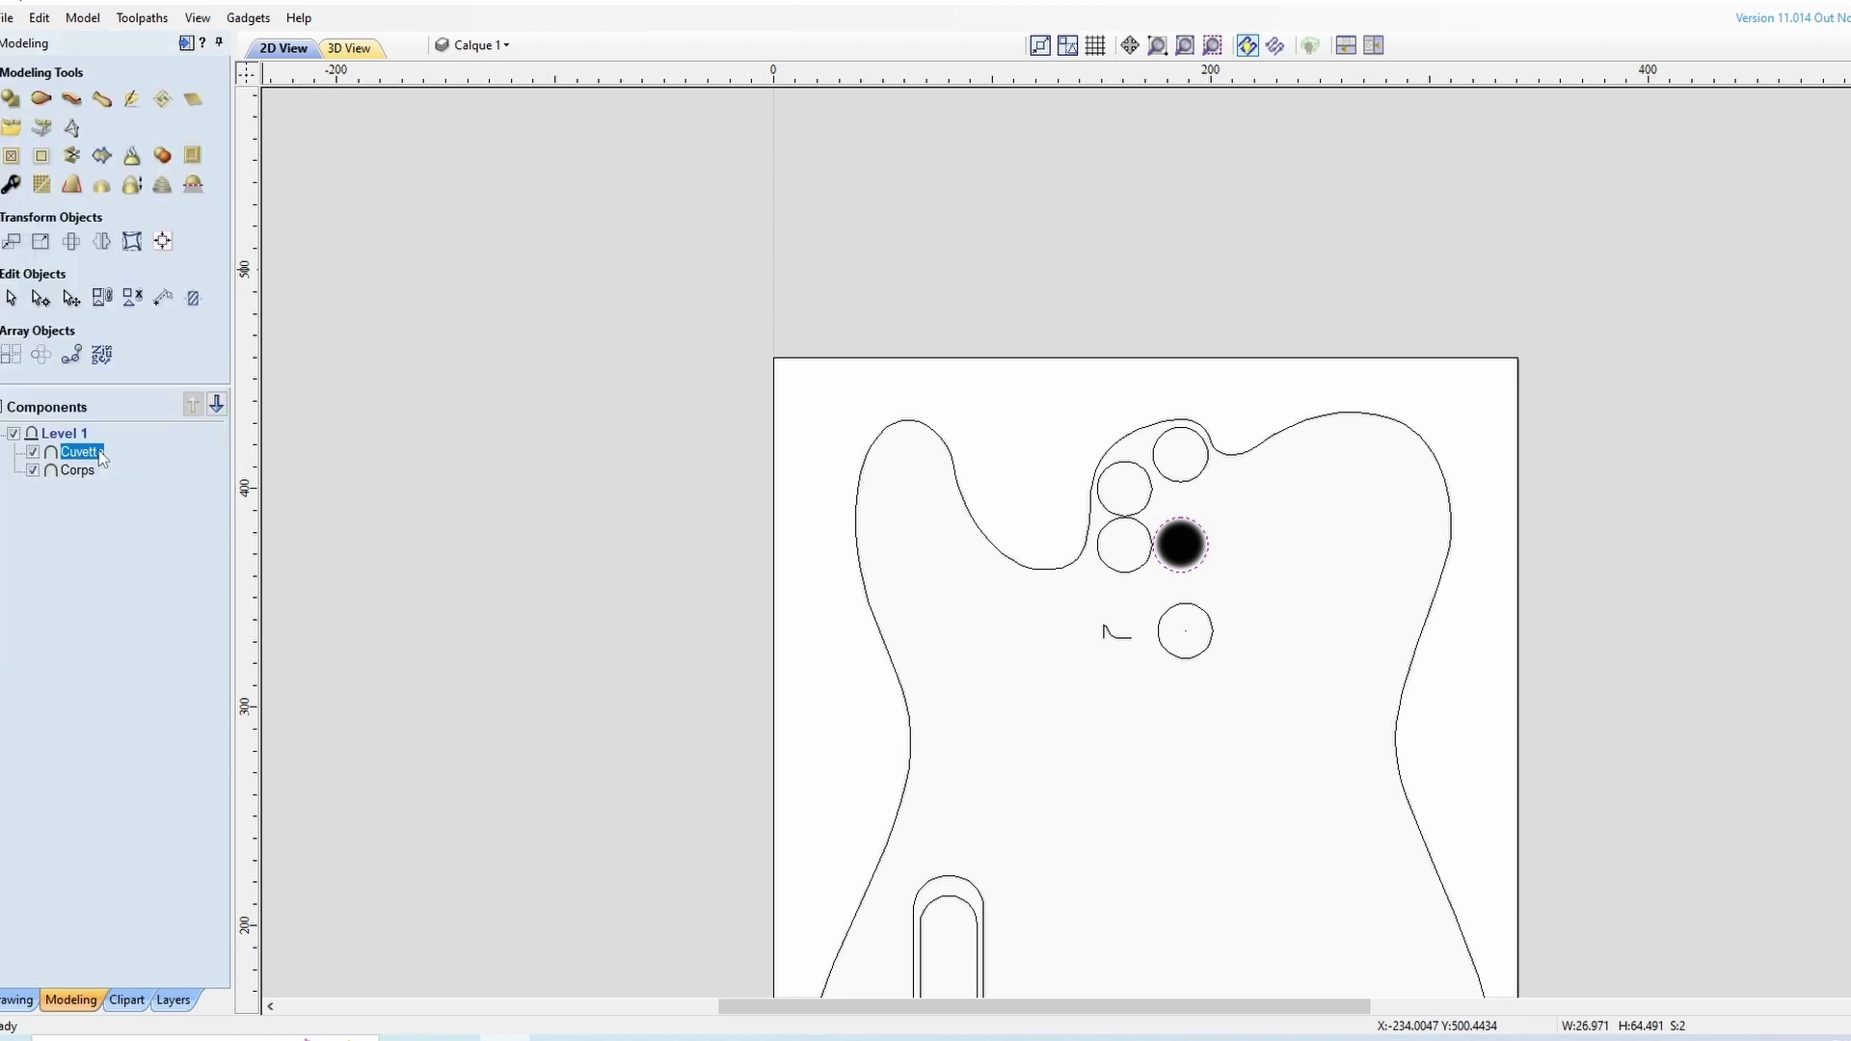
# Set the Cuvette component's shape height to 6 mm and its base height to 34 mm
pyautogui.rightClick(103, 455)
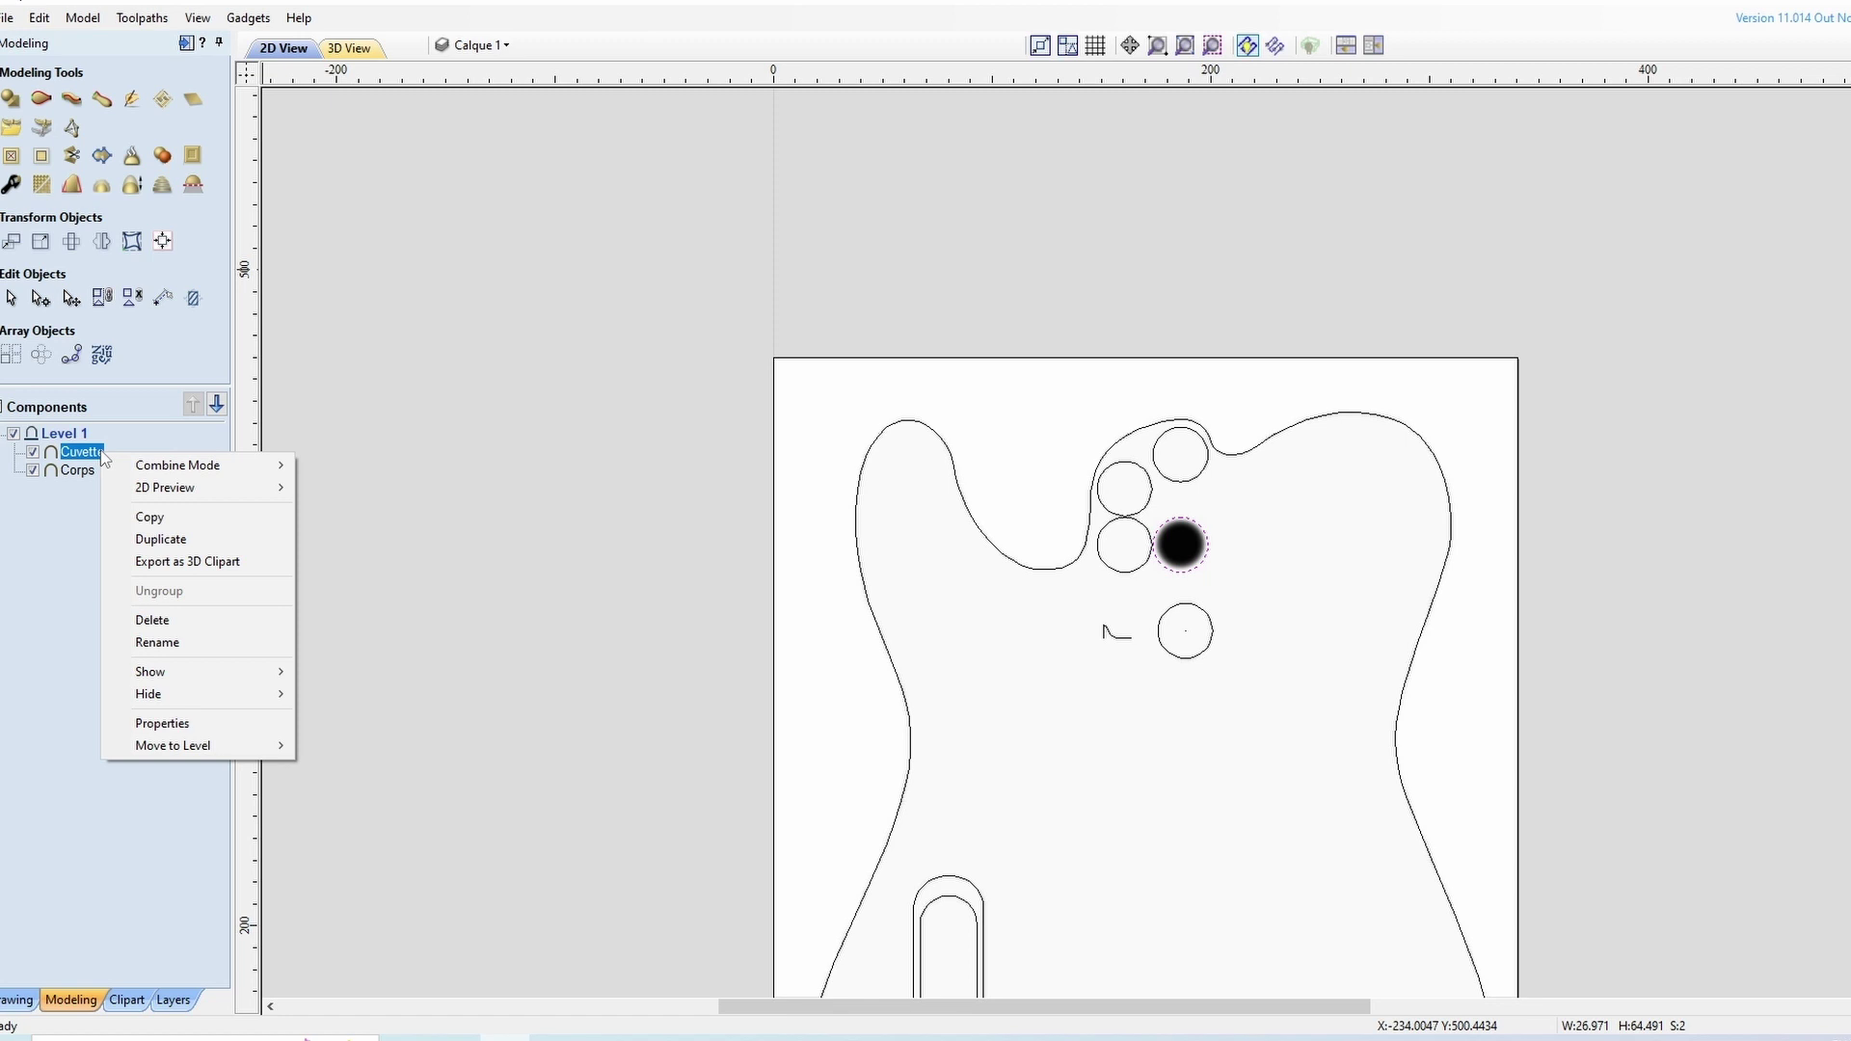
pyautogui.click(162, 723)
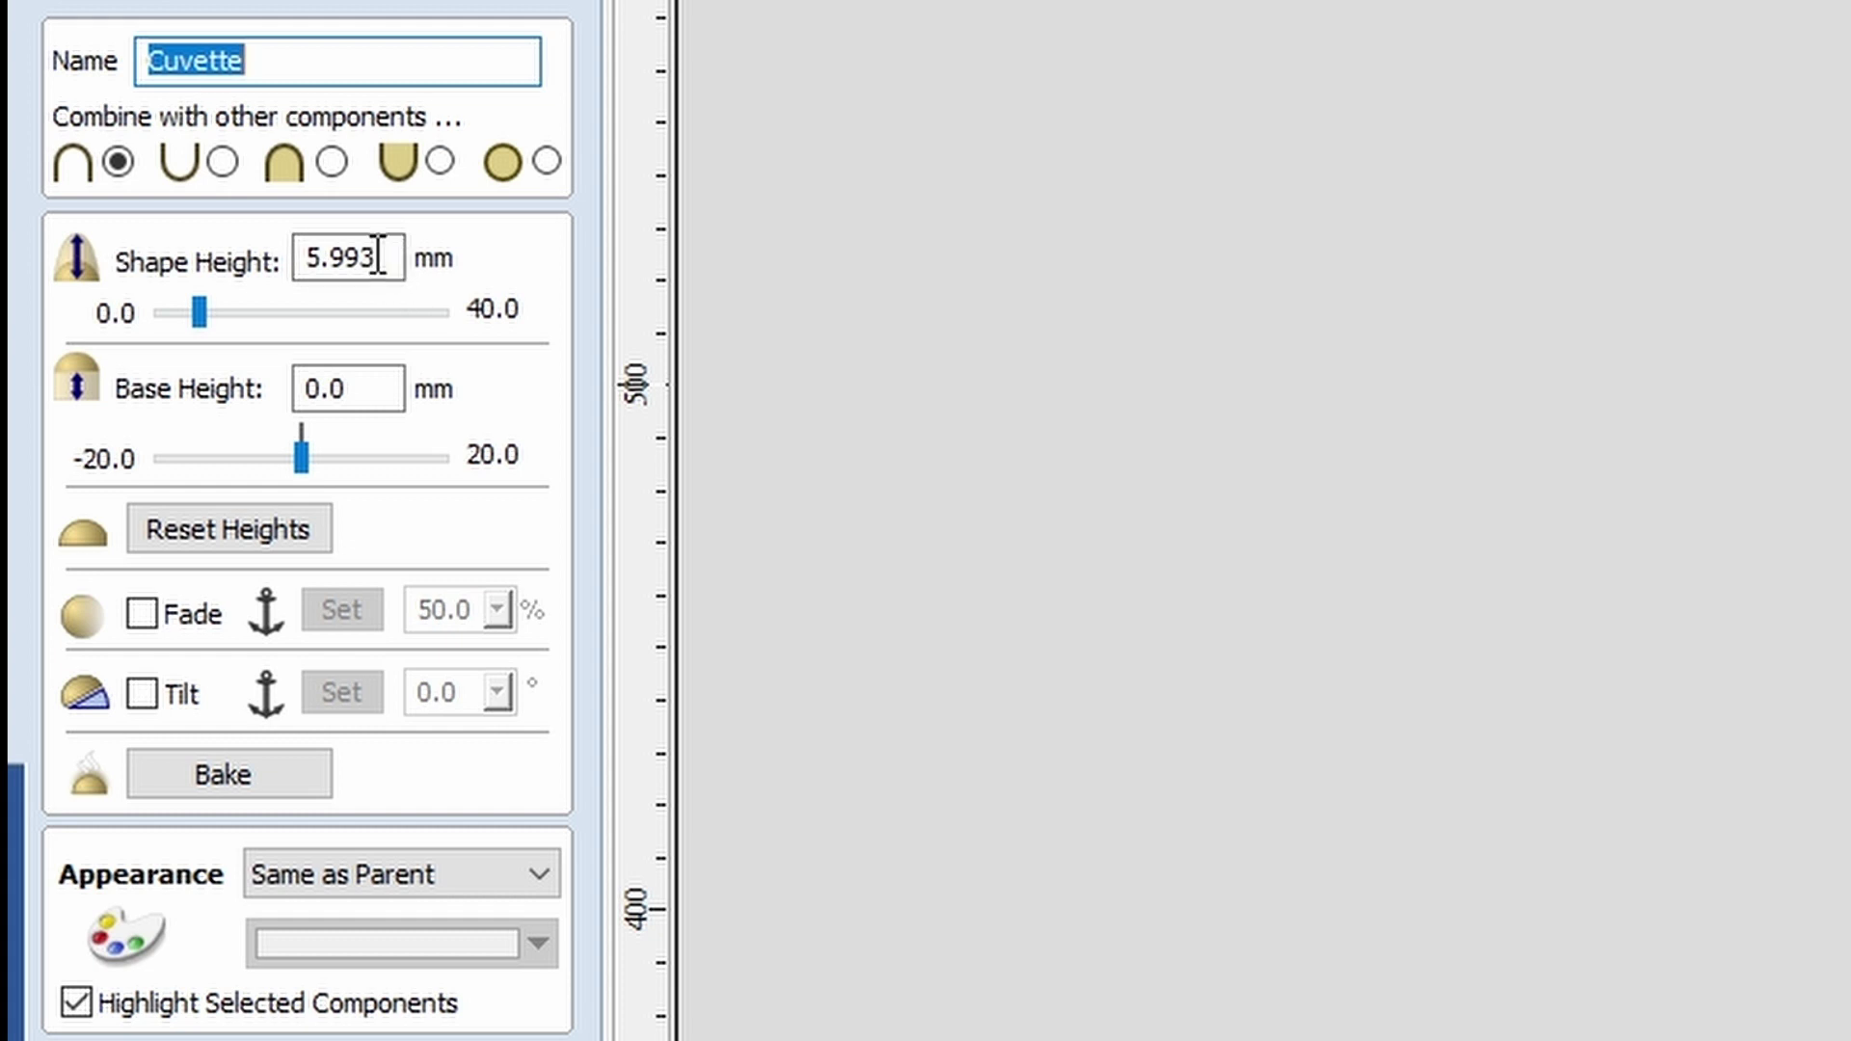
pyautogui.moveTo(383, 255); pyautogui.dragTo(298, 243)
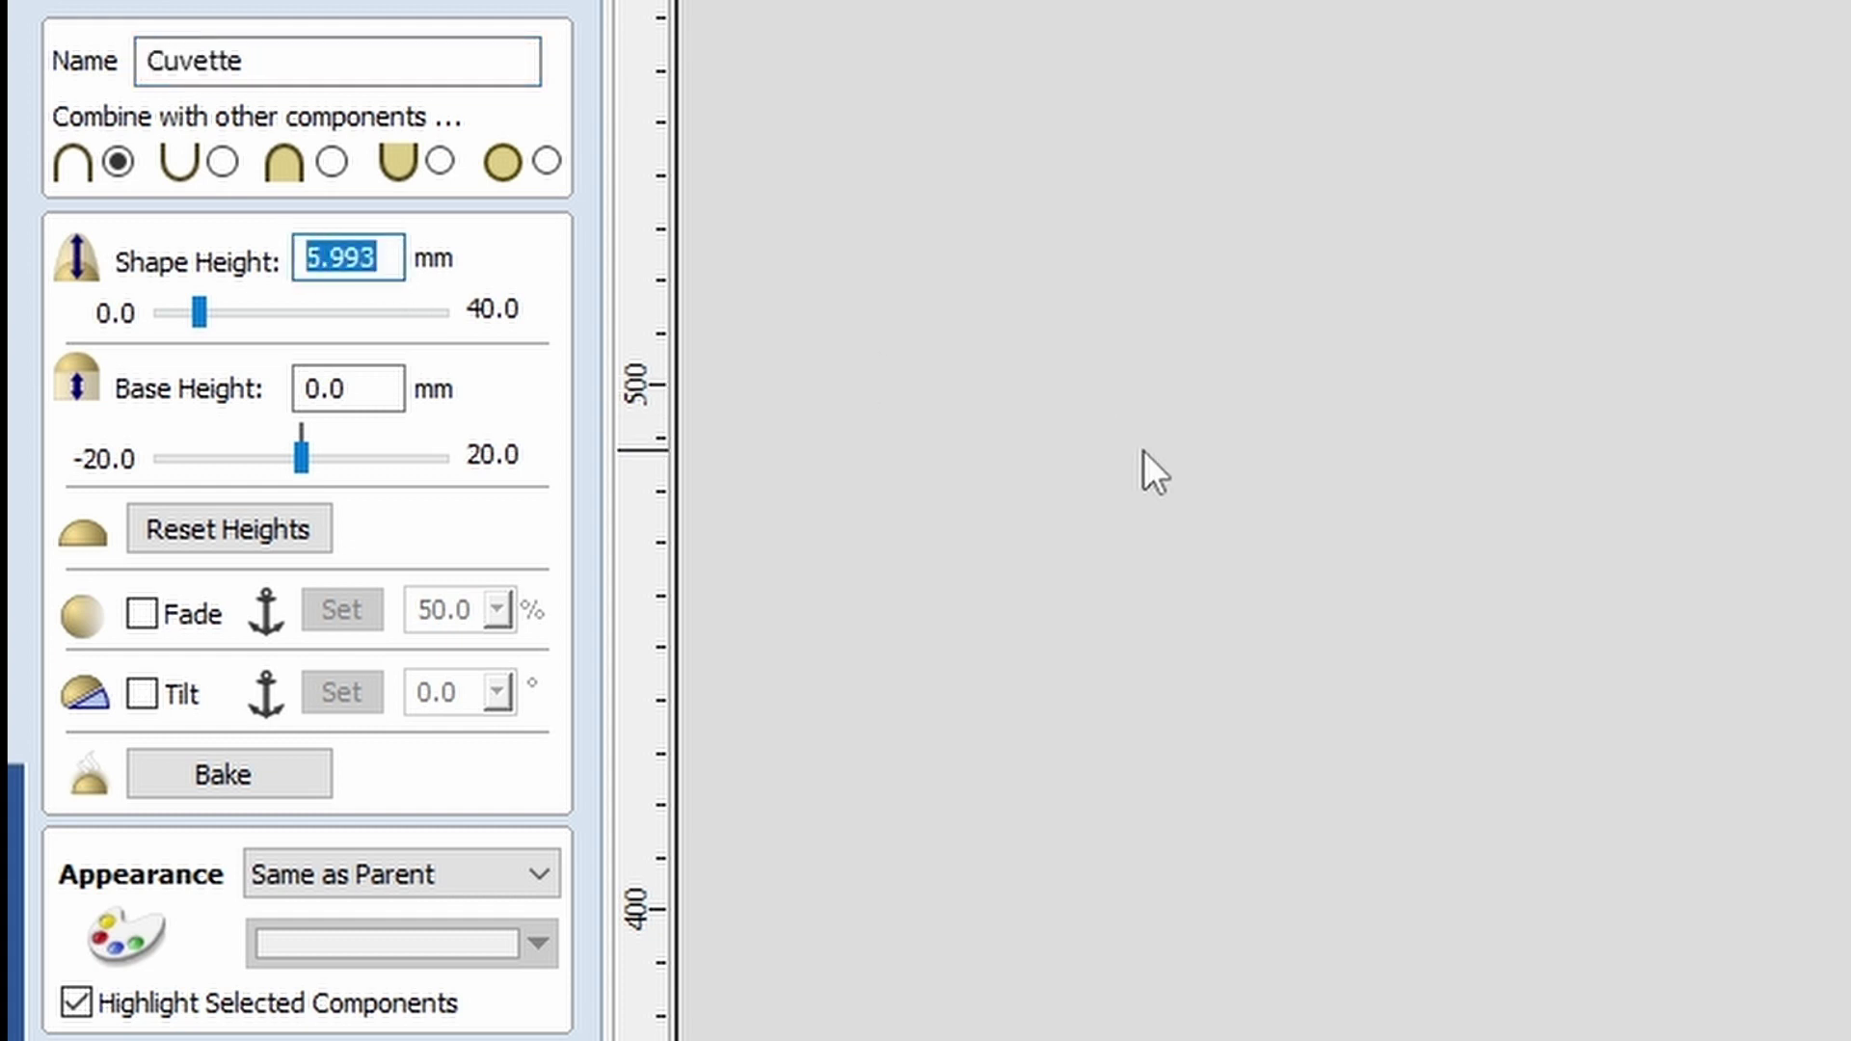
pyautogui.write('6')
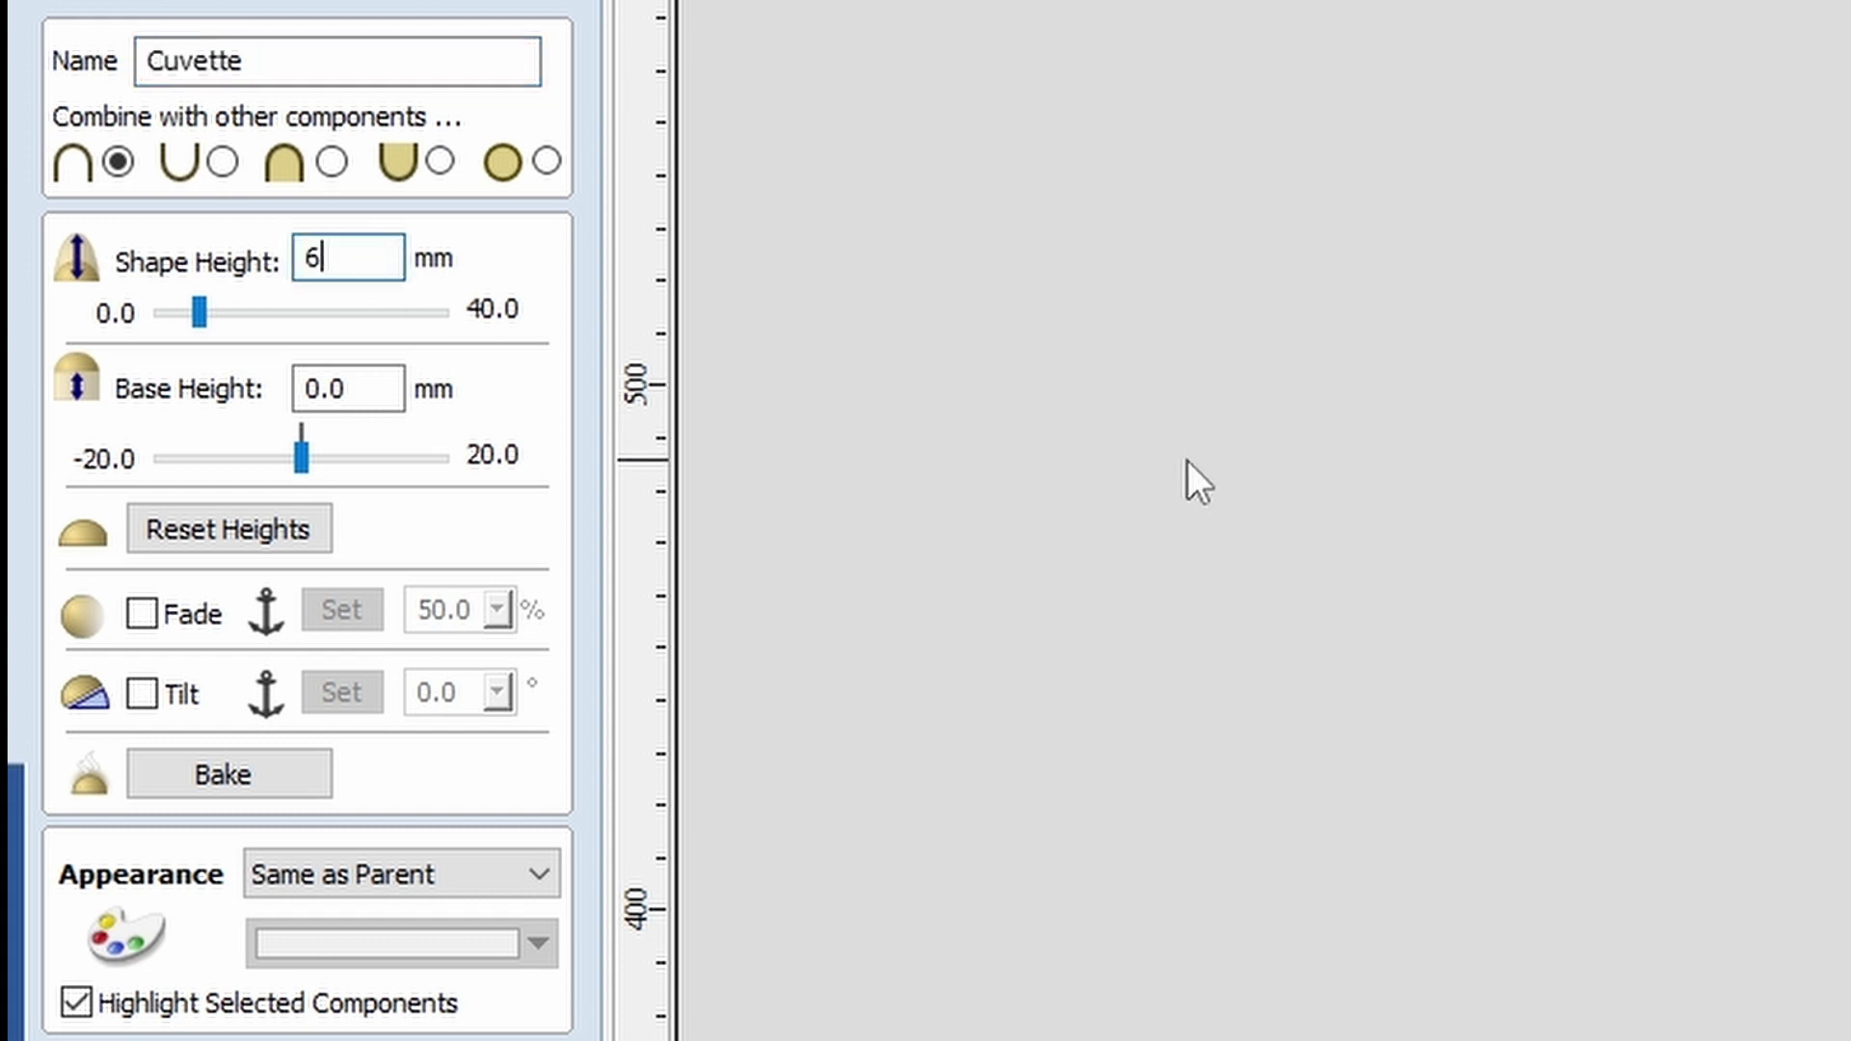
pyautogui.click(363, 376)
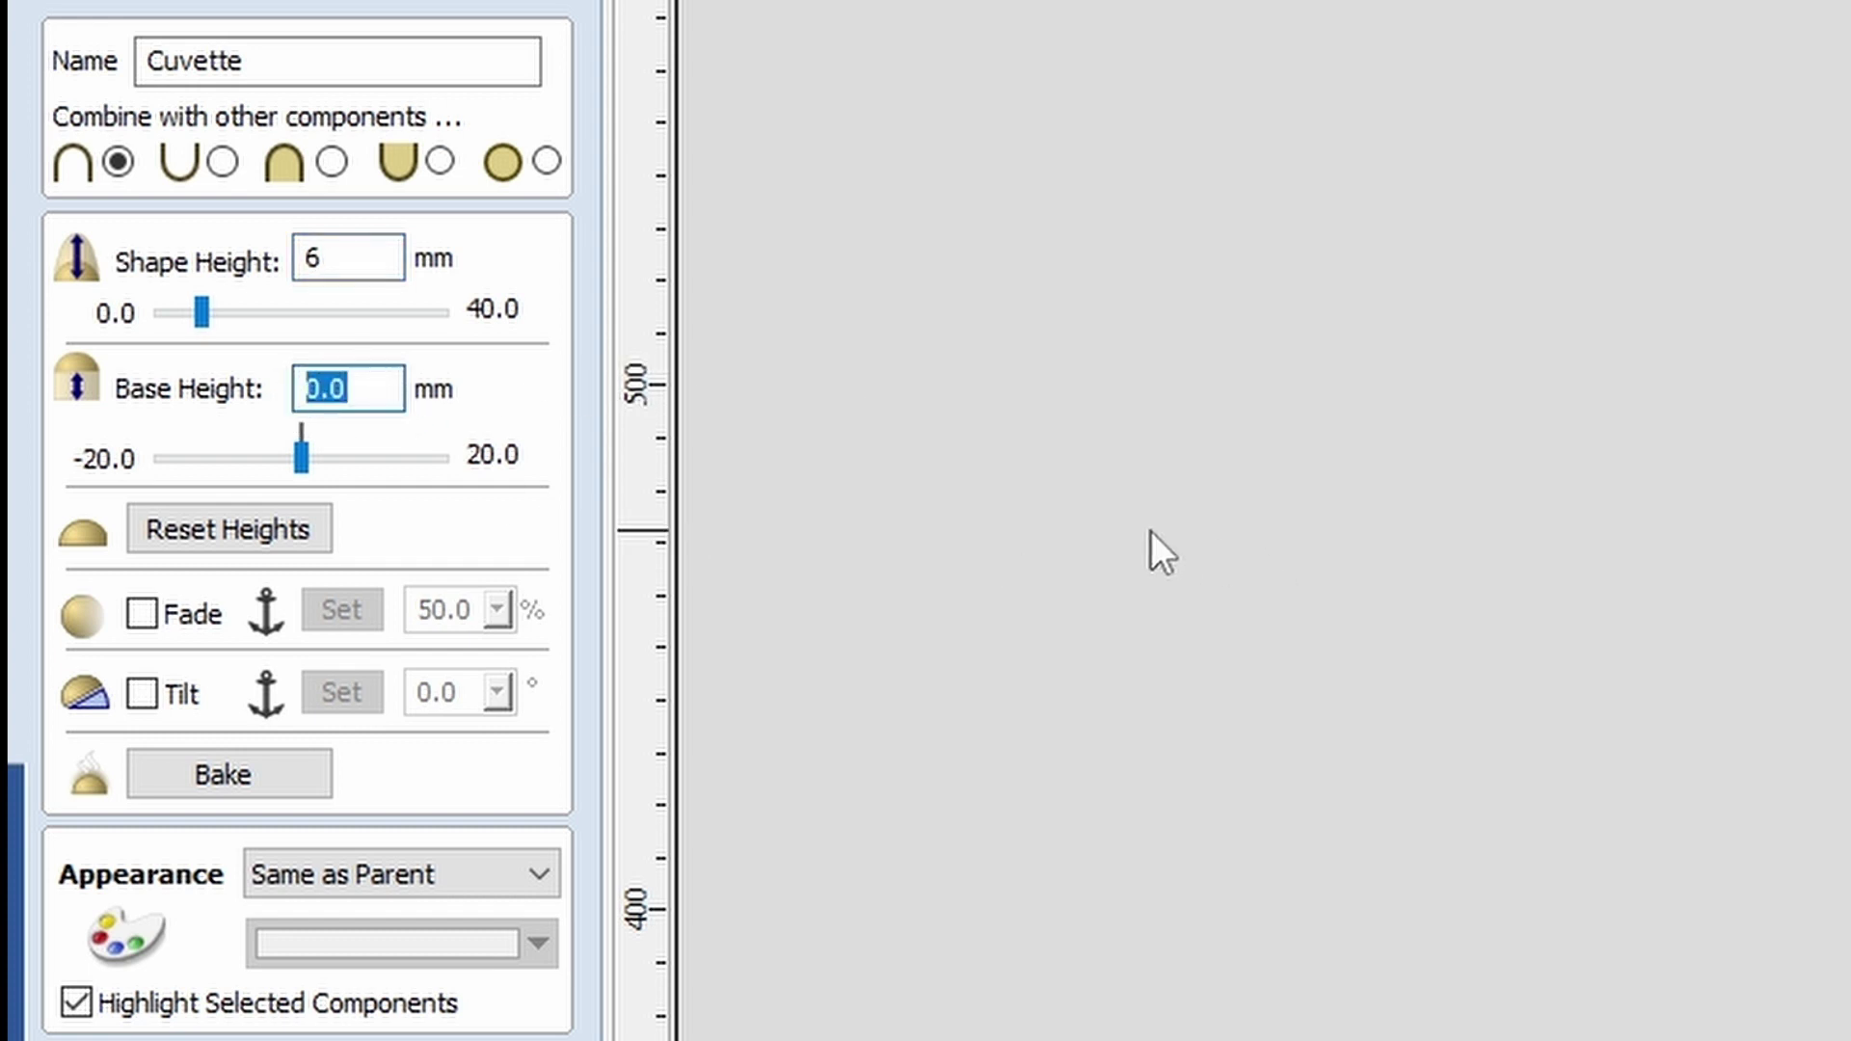
pyautogui.write('34')
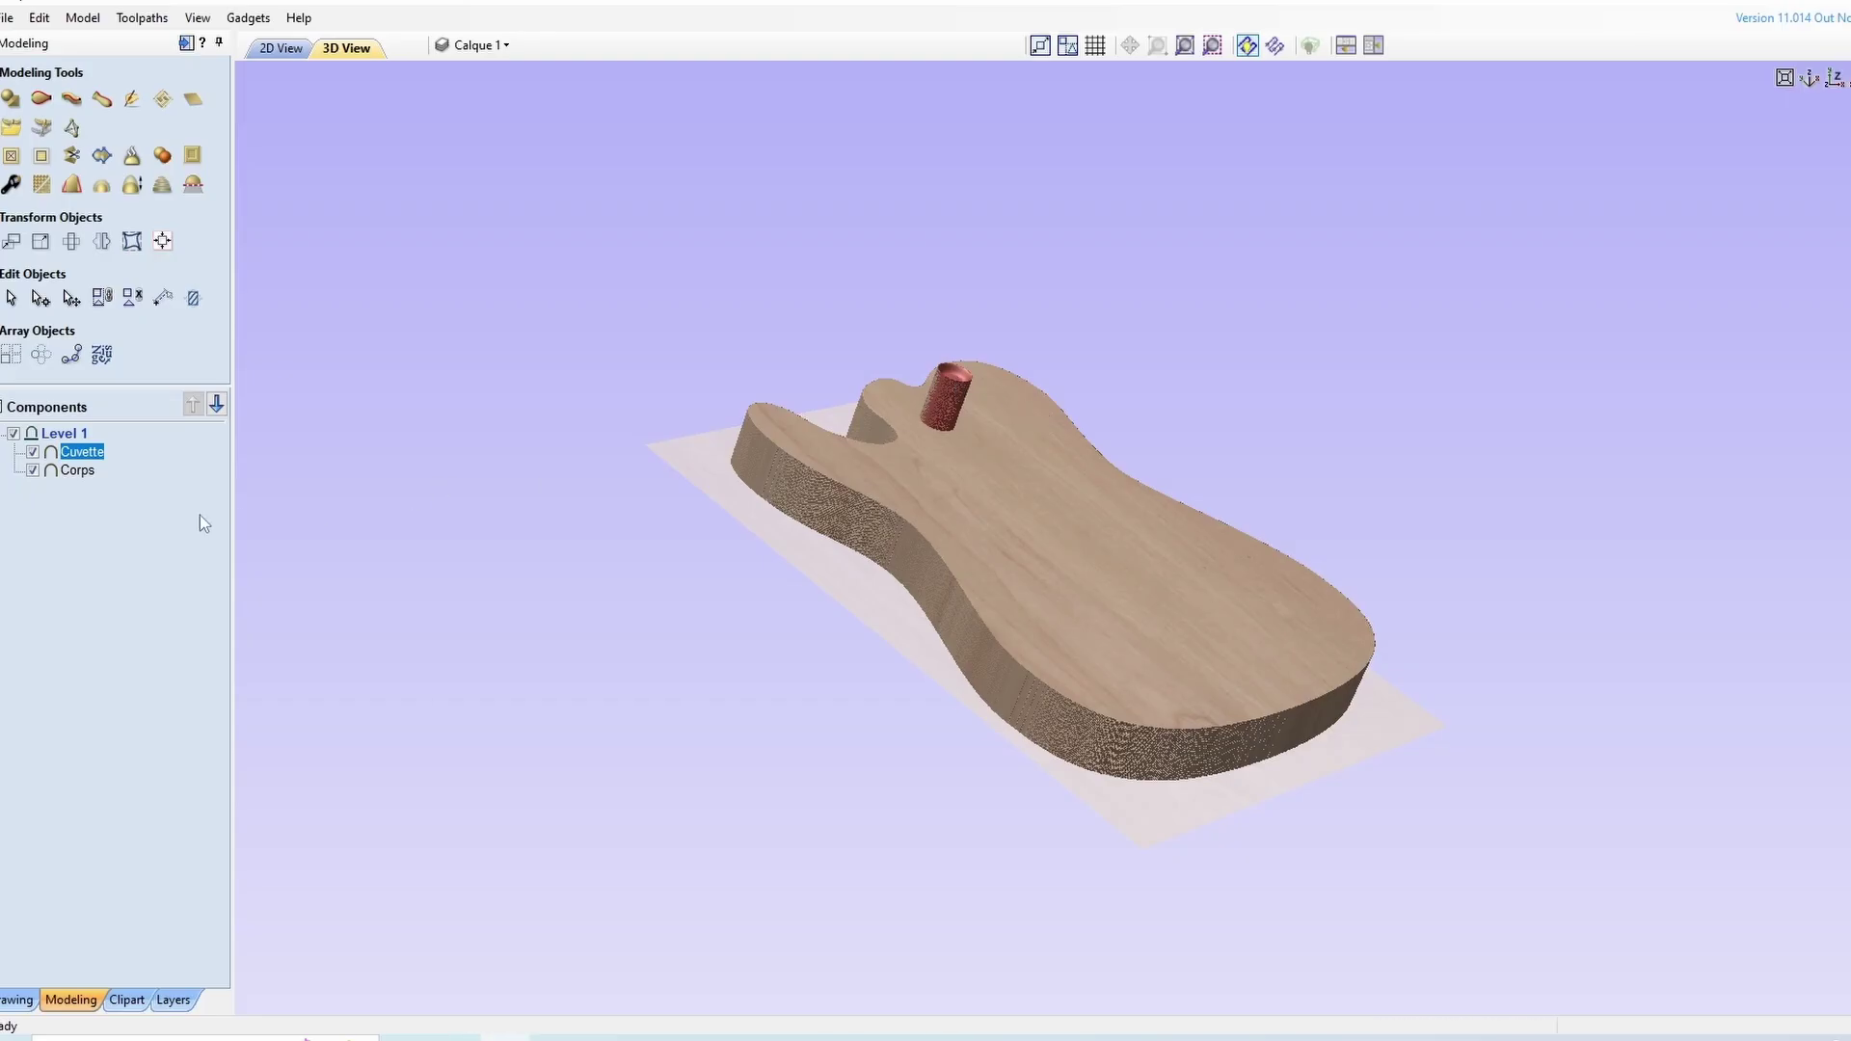
# Change the Cuvette component's combine mode to Low so it cuts into the body, and inspect the recess in 3D
pyautogui.rightClick(103, 451)
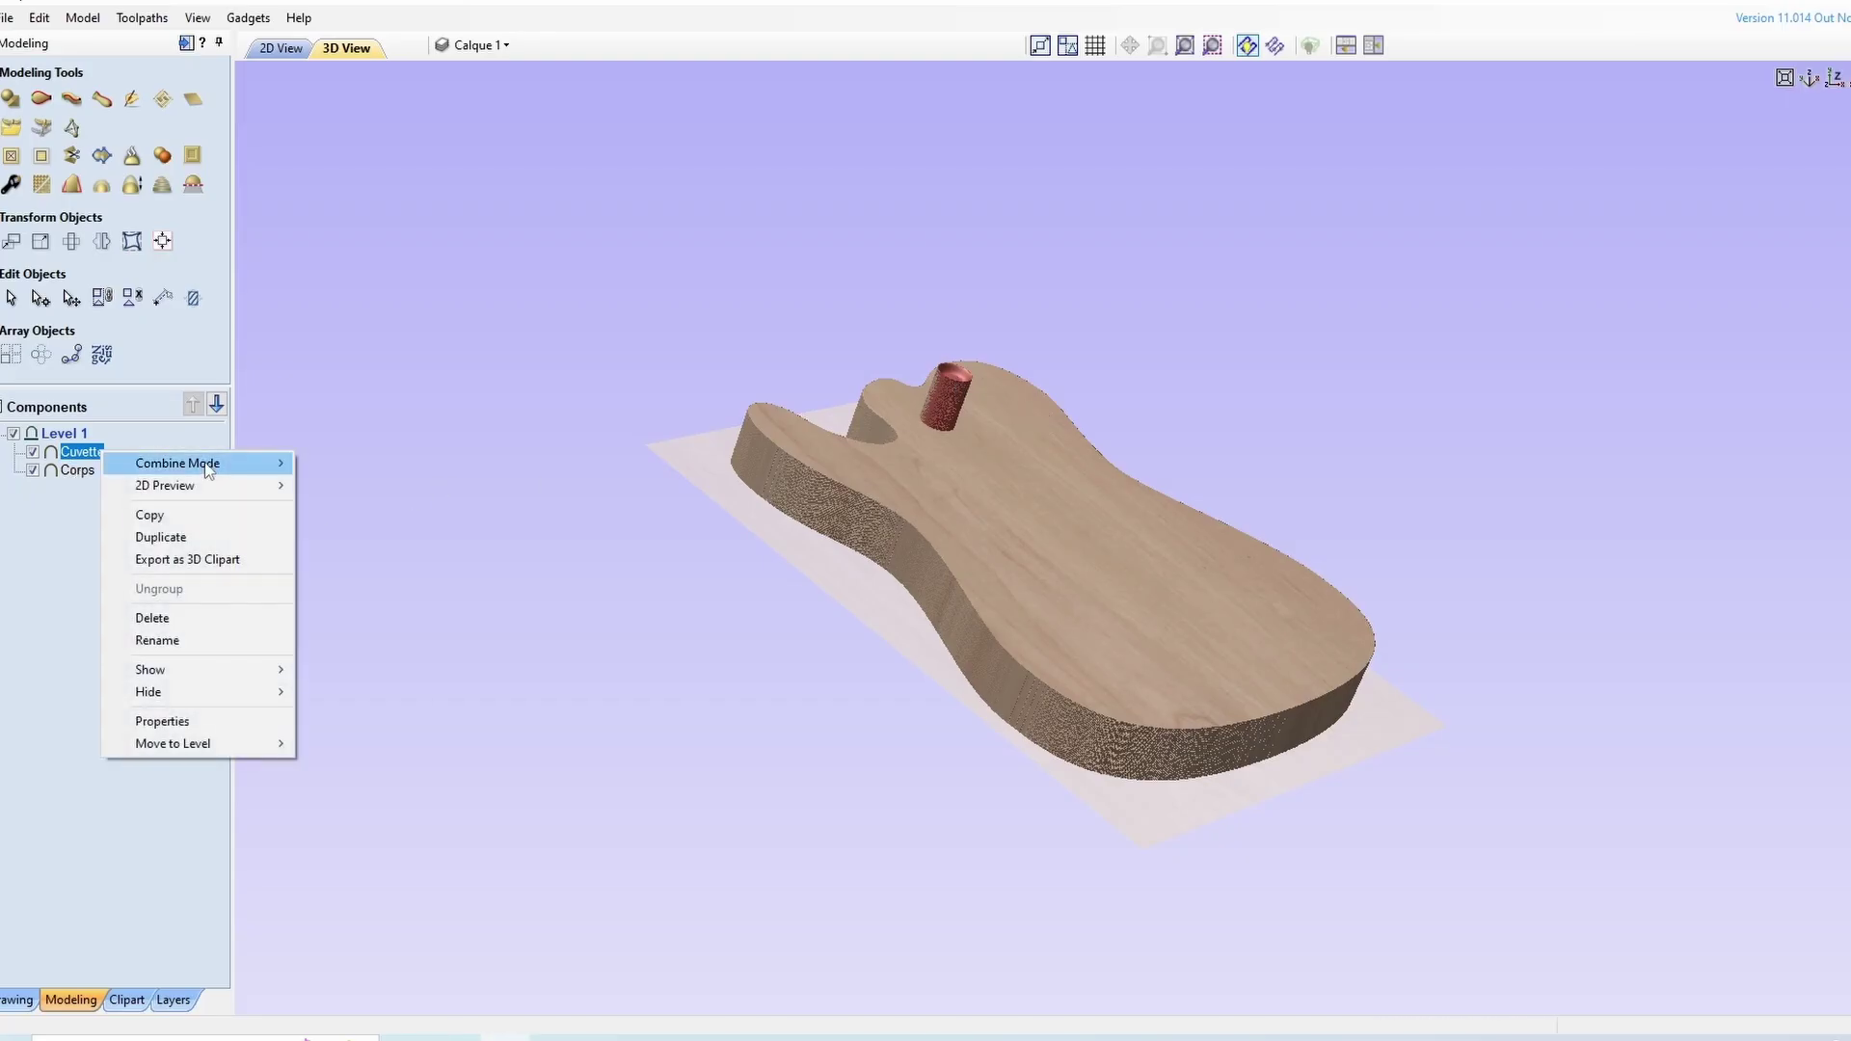
pyautogui.moveTo(208, 464)
pyautogui.click(337, 530)
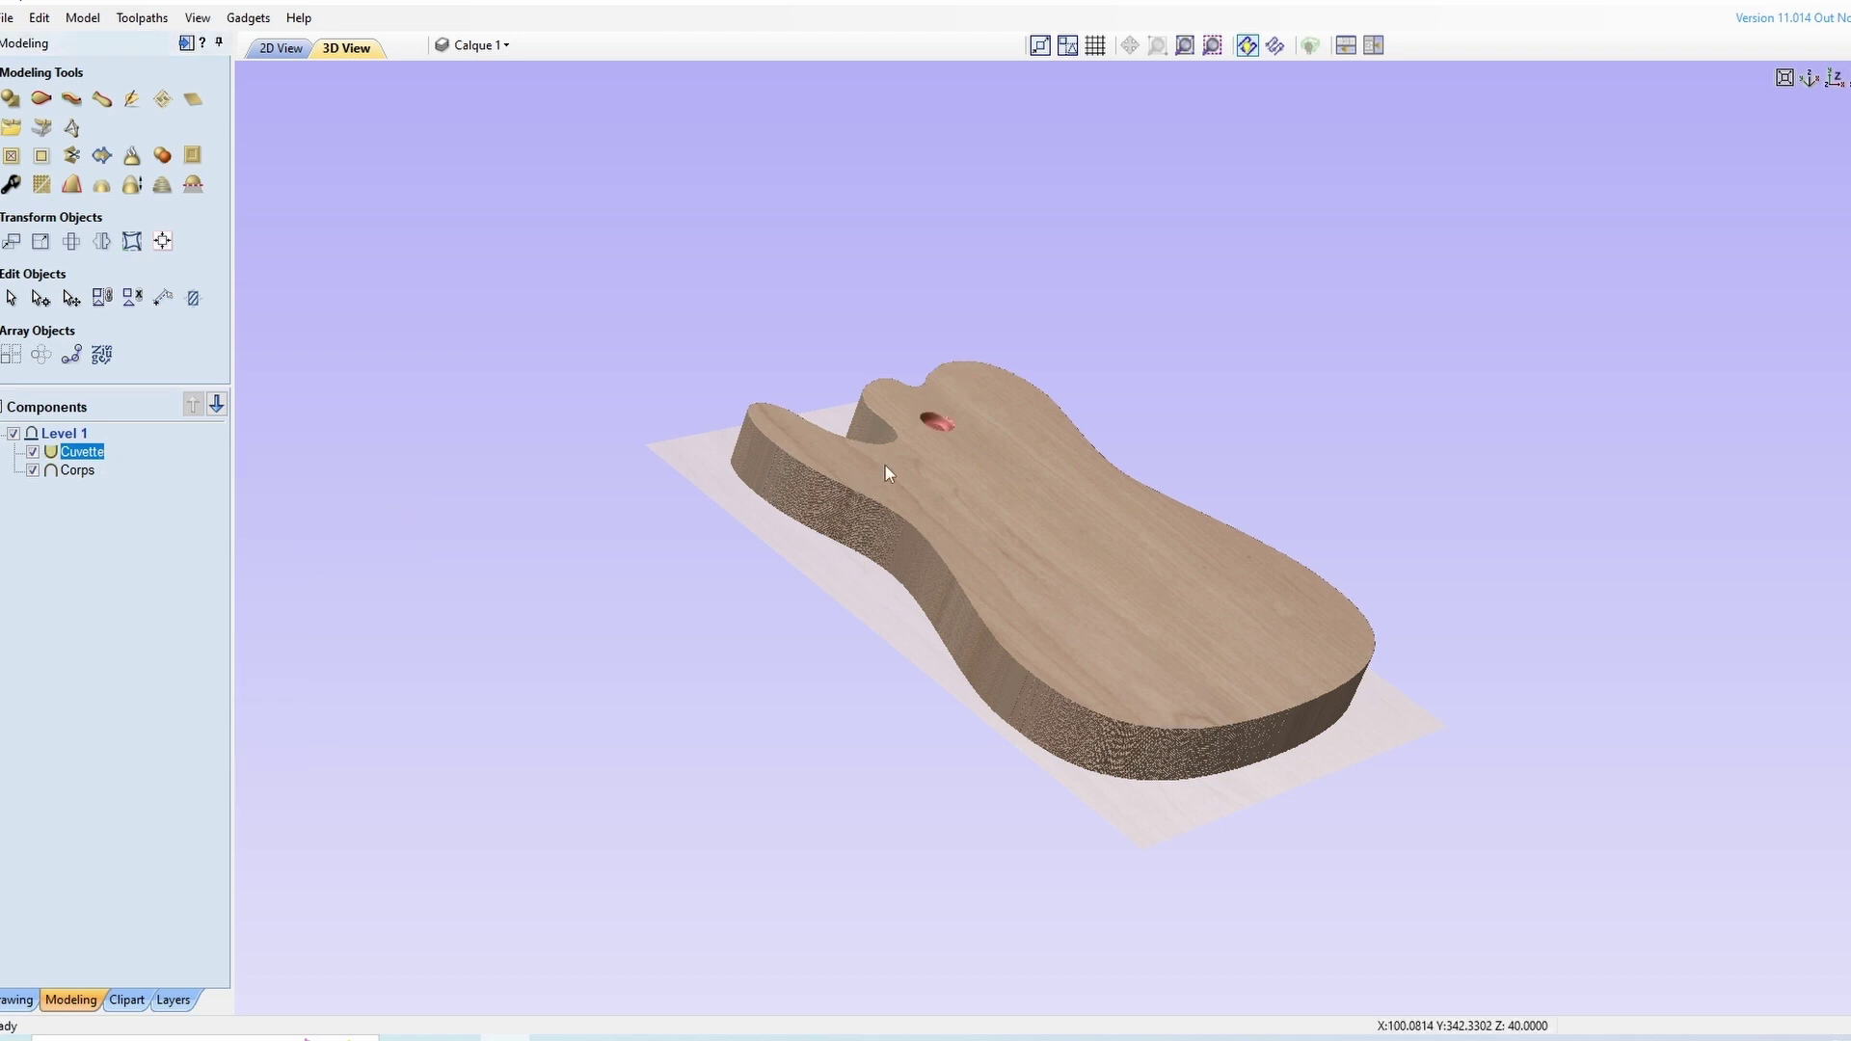
pyautogui.scroll(3, 953, 734)
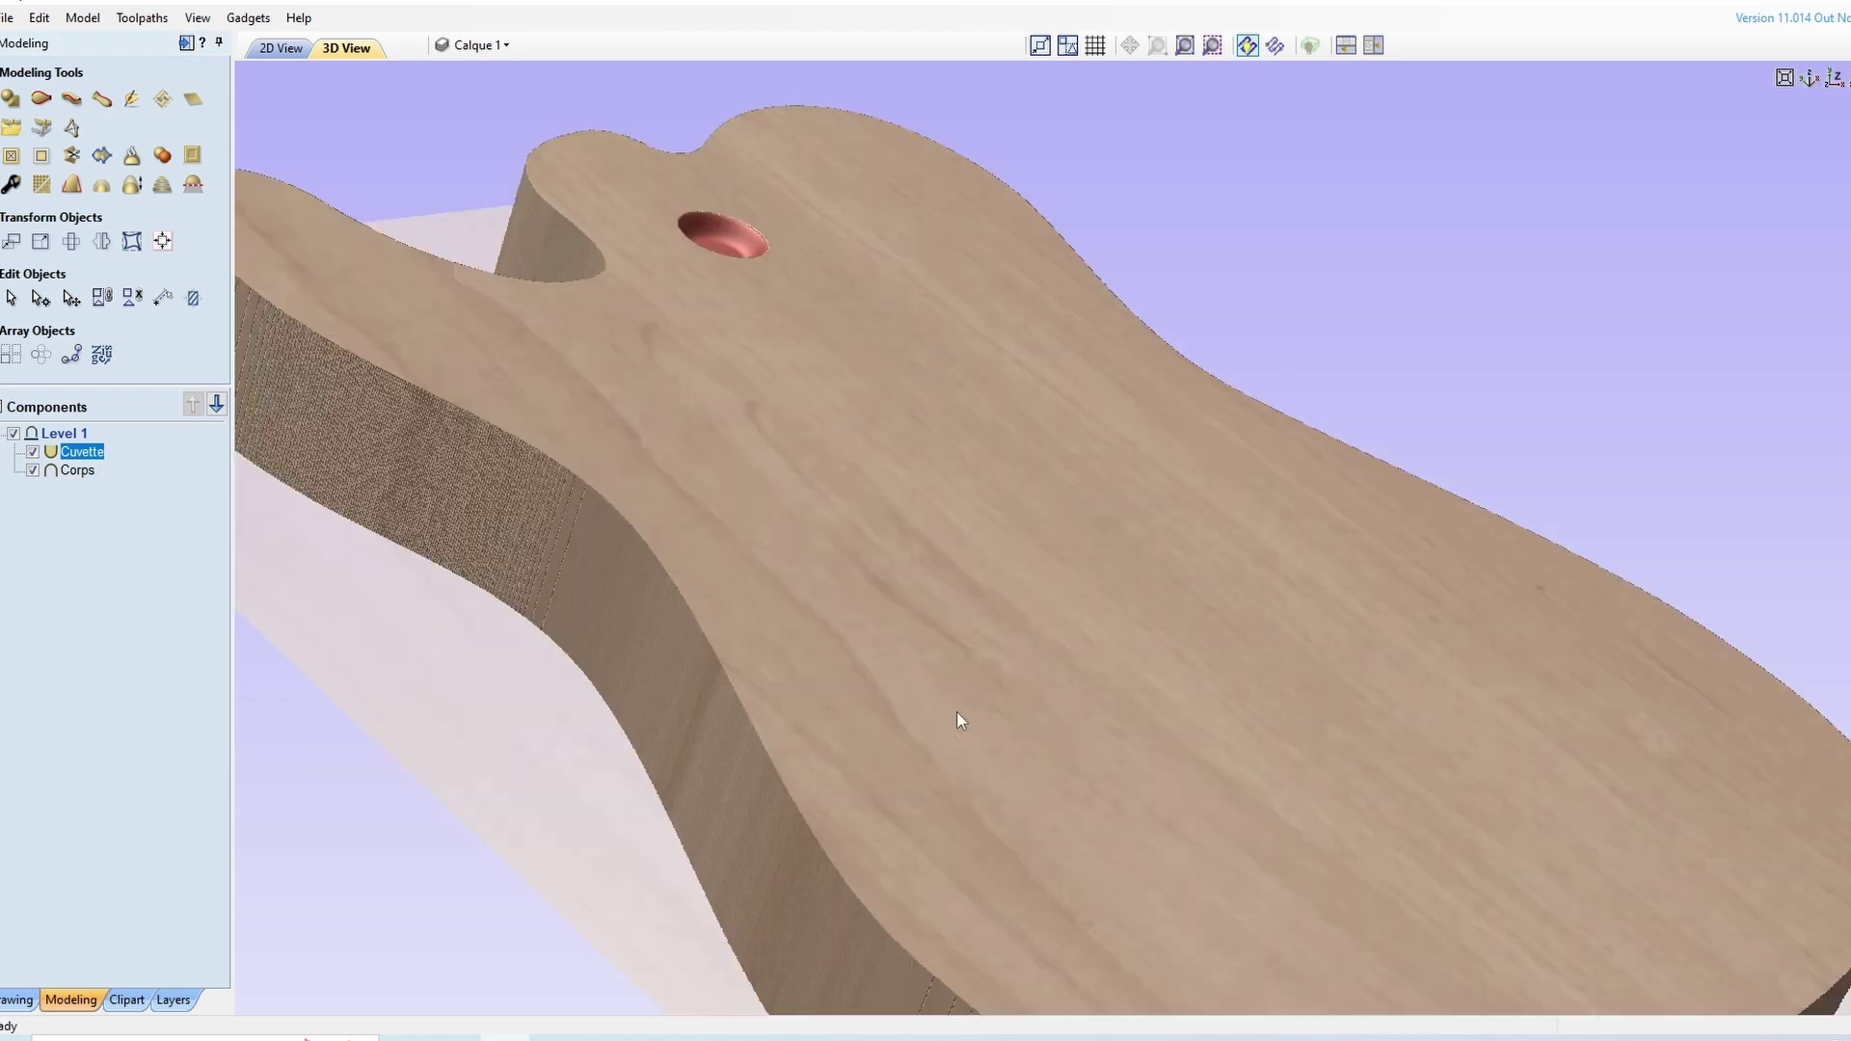
pyautogui.scroll(3, 1575, 609)
pyautogui.scroll(-3, 1573, 607)
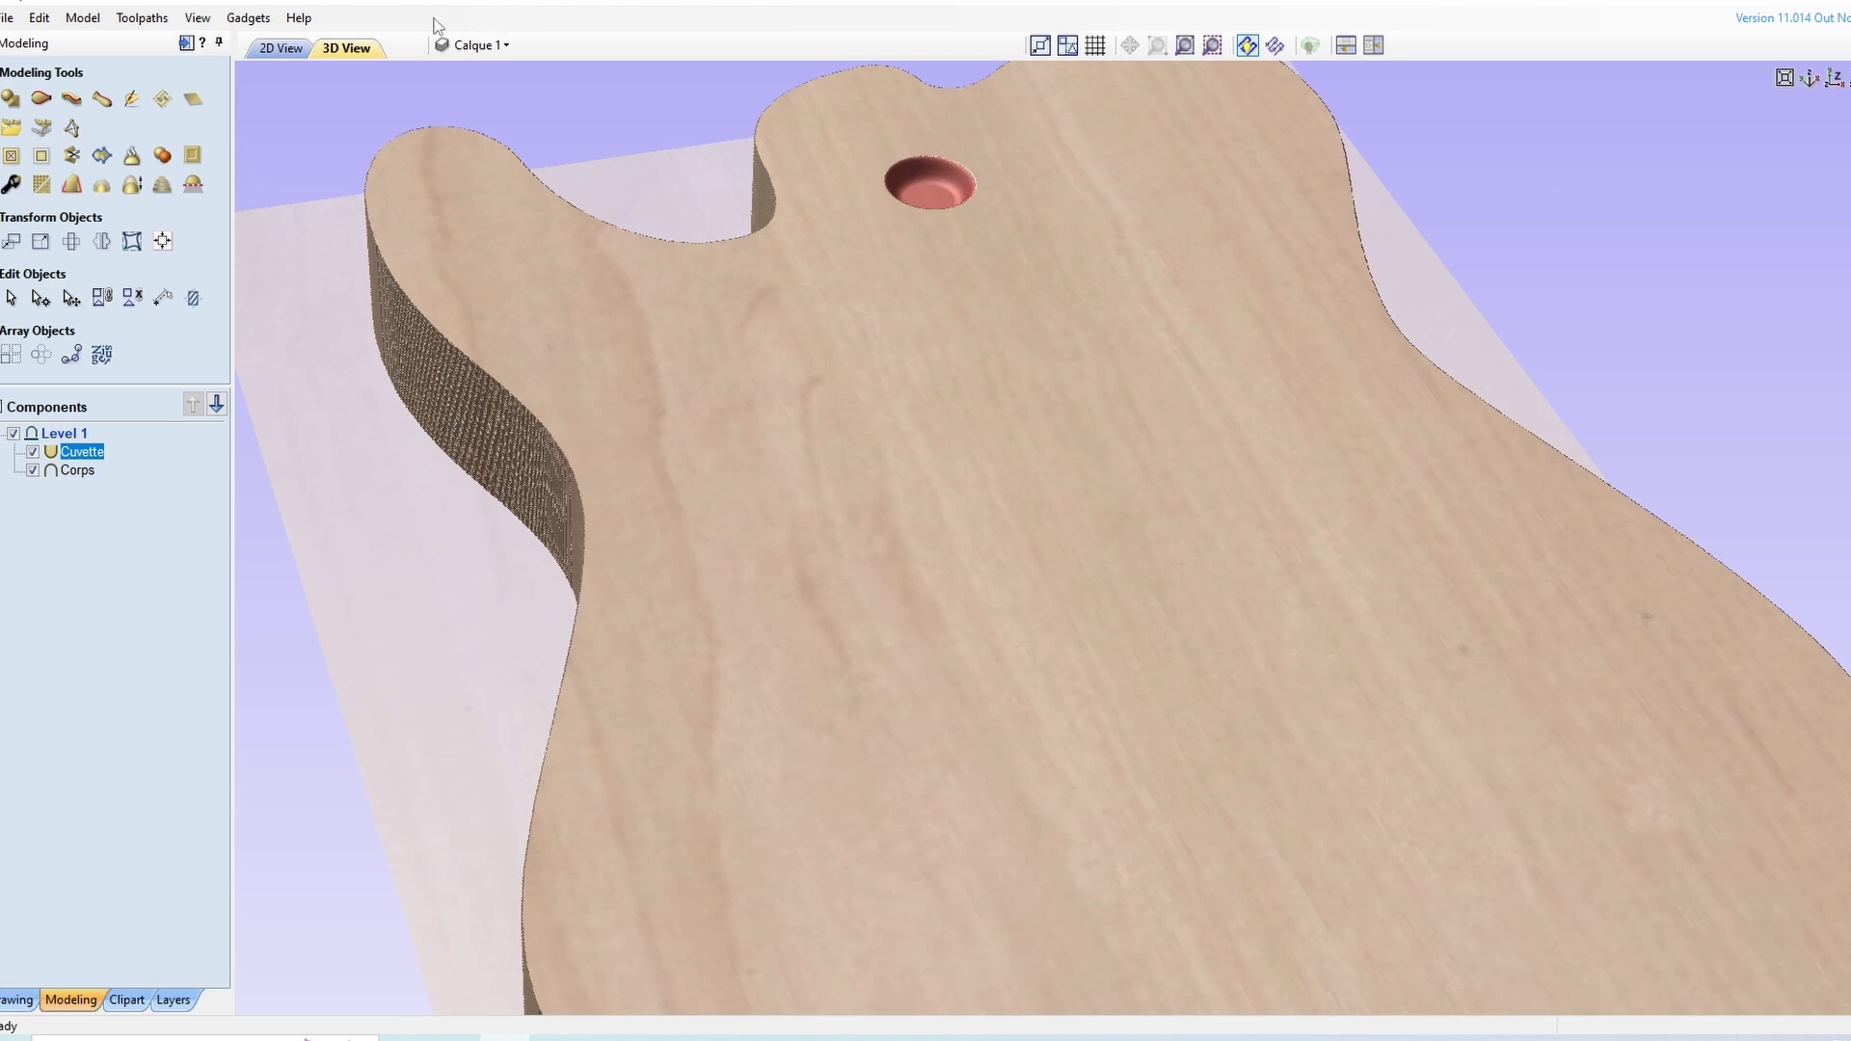
# Duplicate the Cuvette component in the 2D view and center the copy on one of the empty circles
pyautogui.click(286, 48)
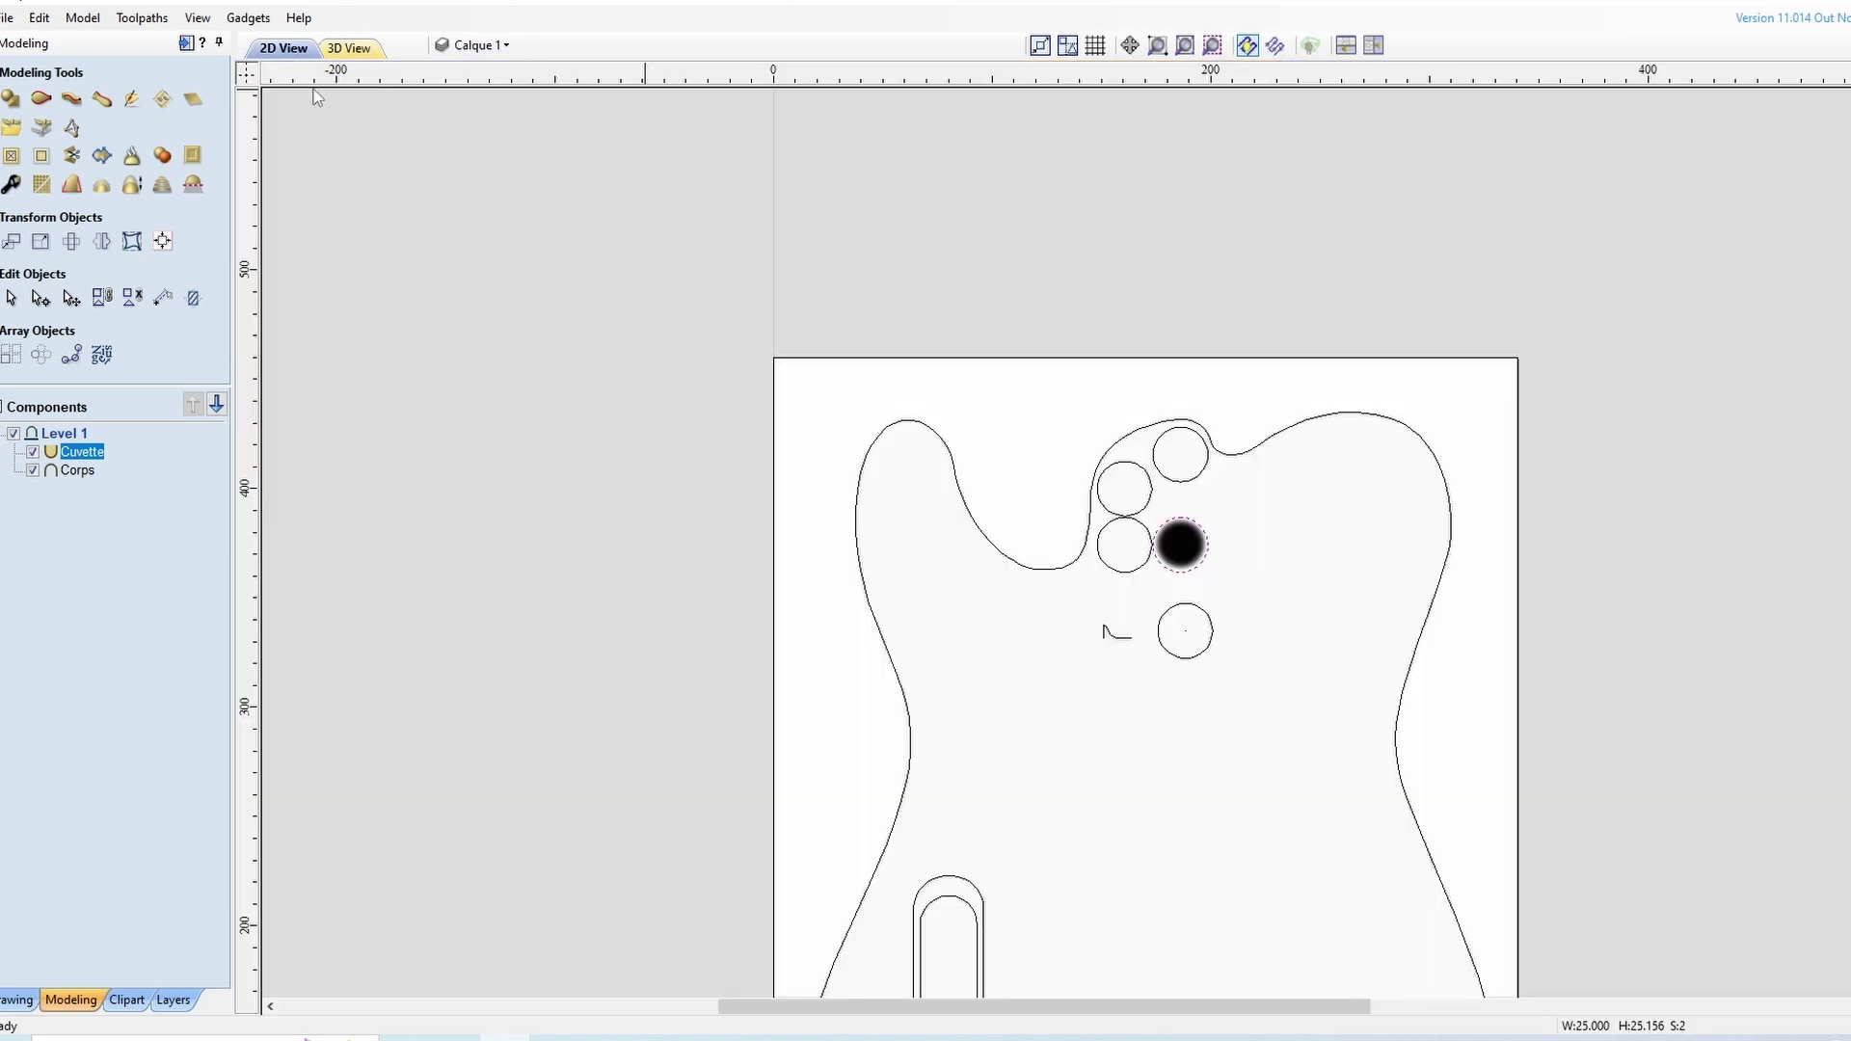
pyautogui.rightClick(95, 452)
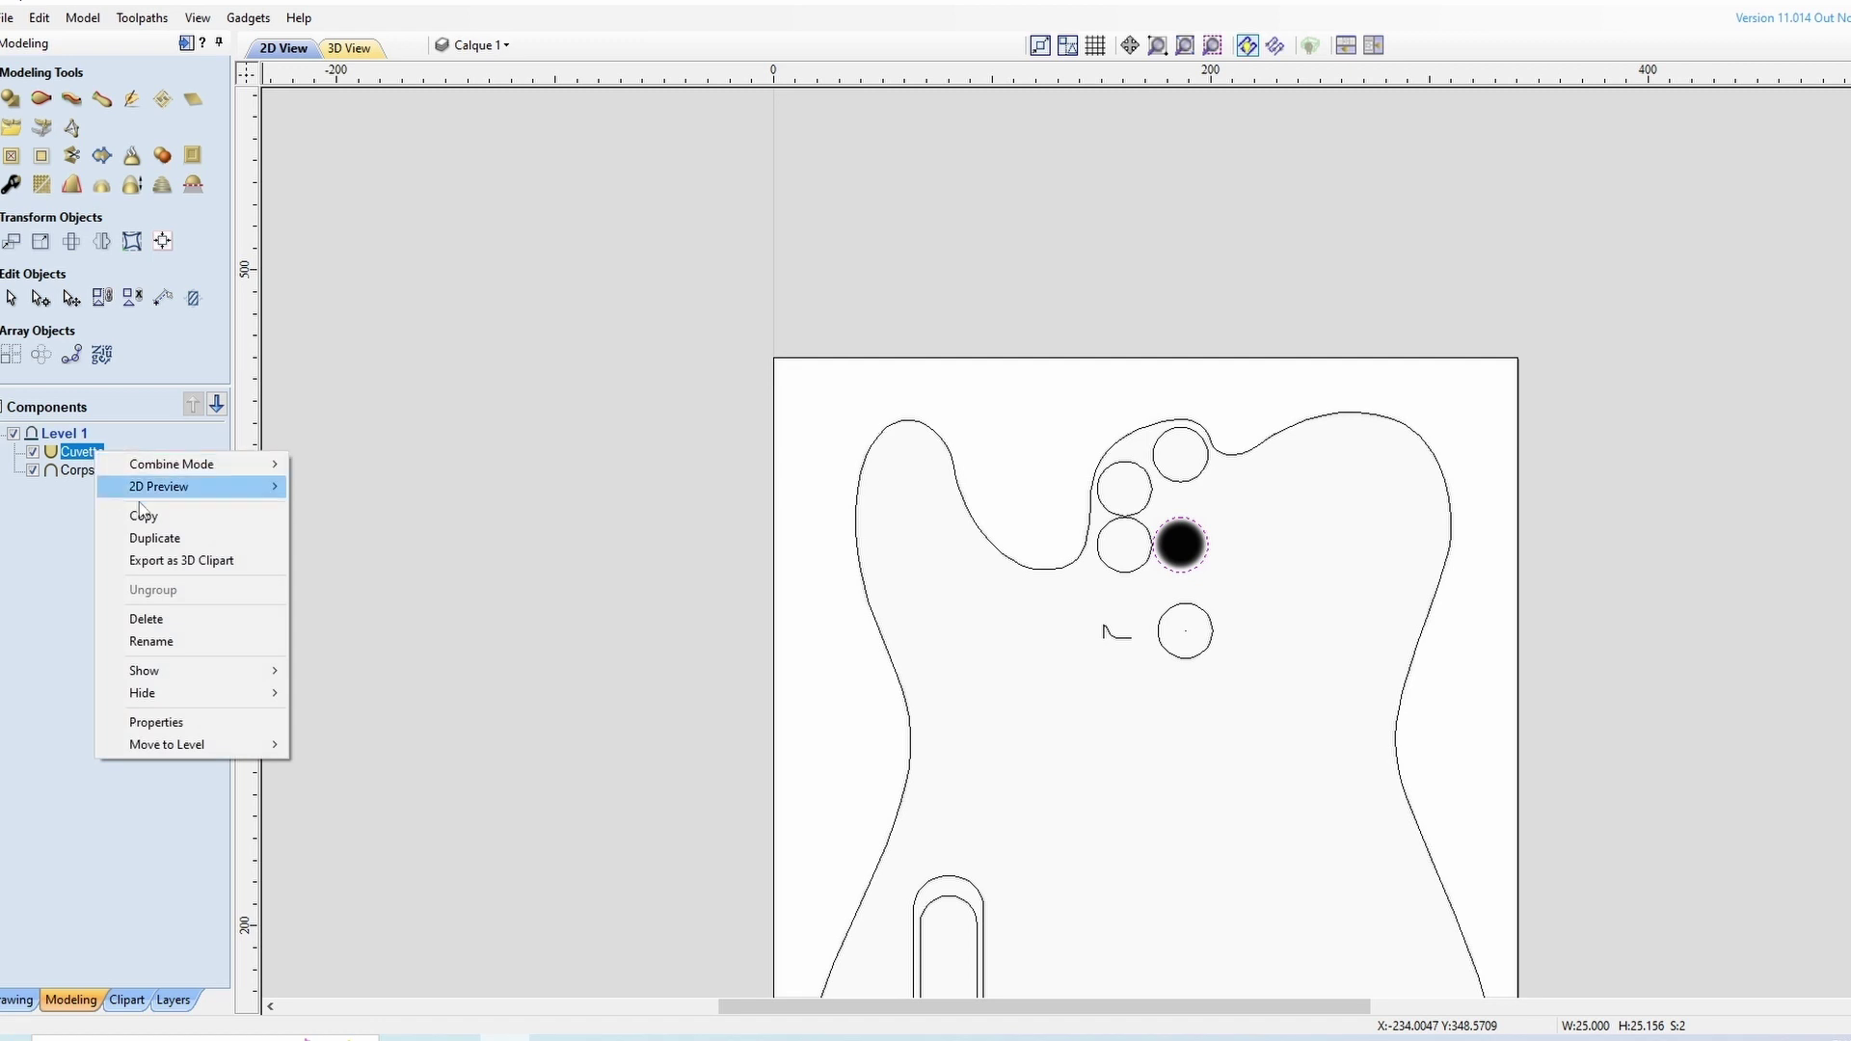
pyautogui.click(152, 541)
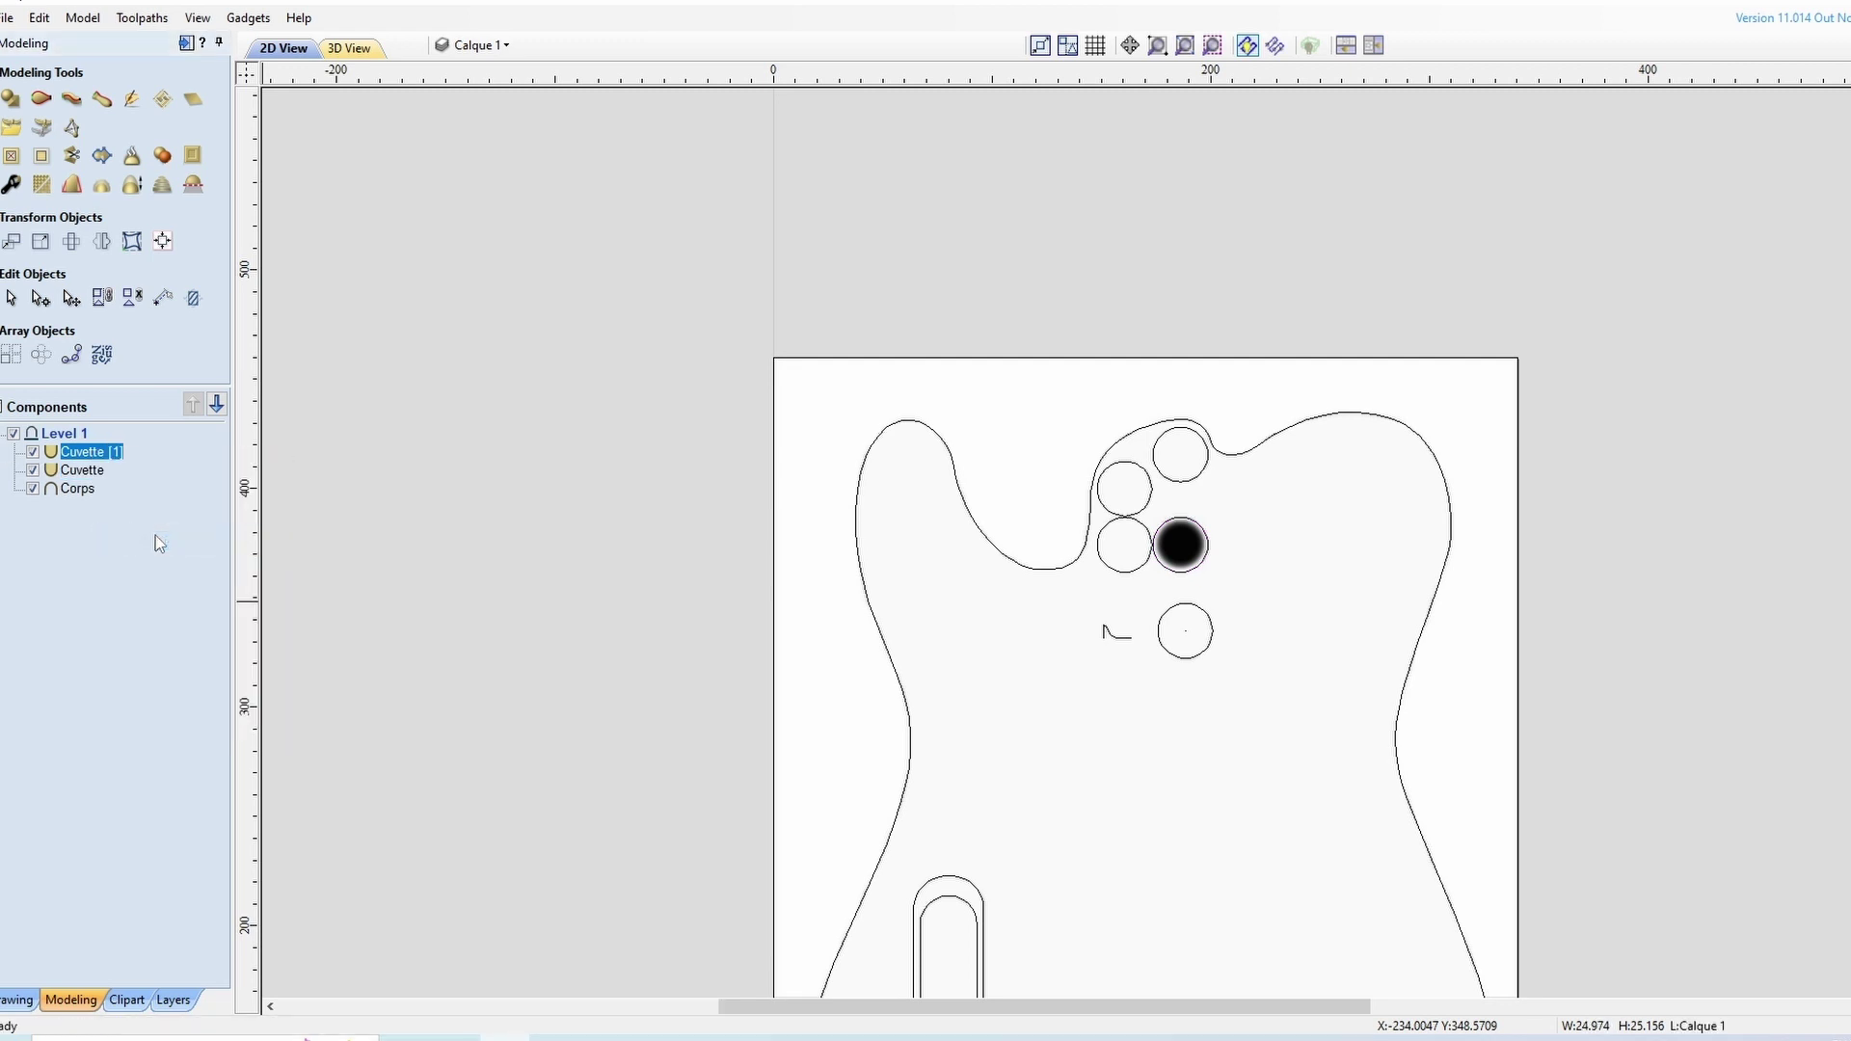
pyautogui.keyDown('shift'); pyautogui.click(1178, 543); pyautogui.keyUp('shift')
pyautogui.click(162, 241)
pyautogui.click(129, 259)
pyautogui.hotkey('ctrl', 'z')
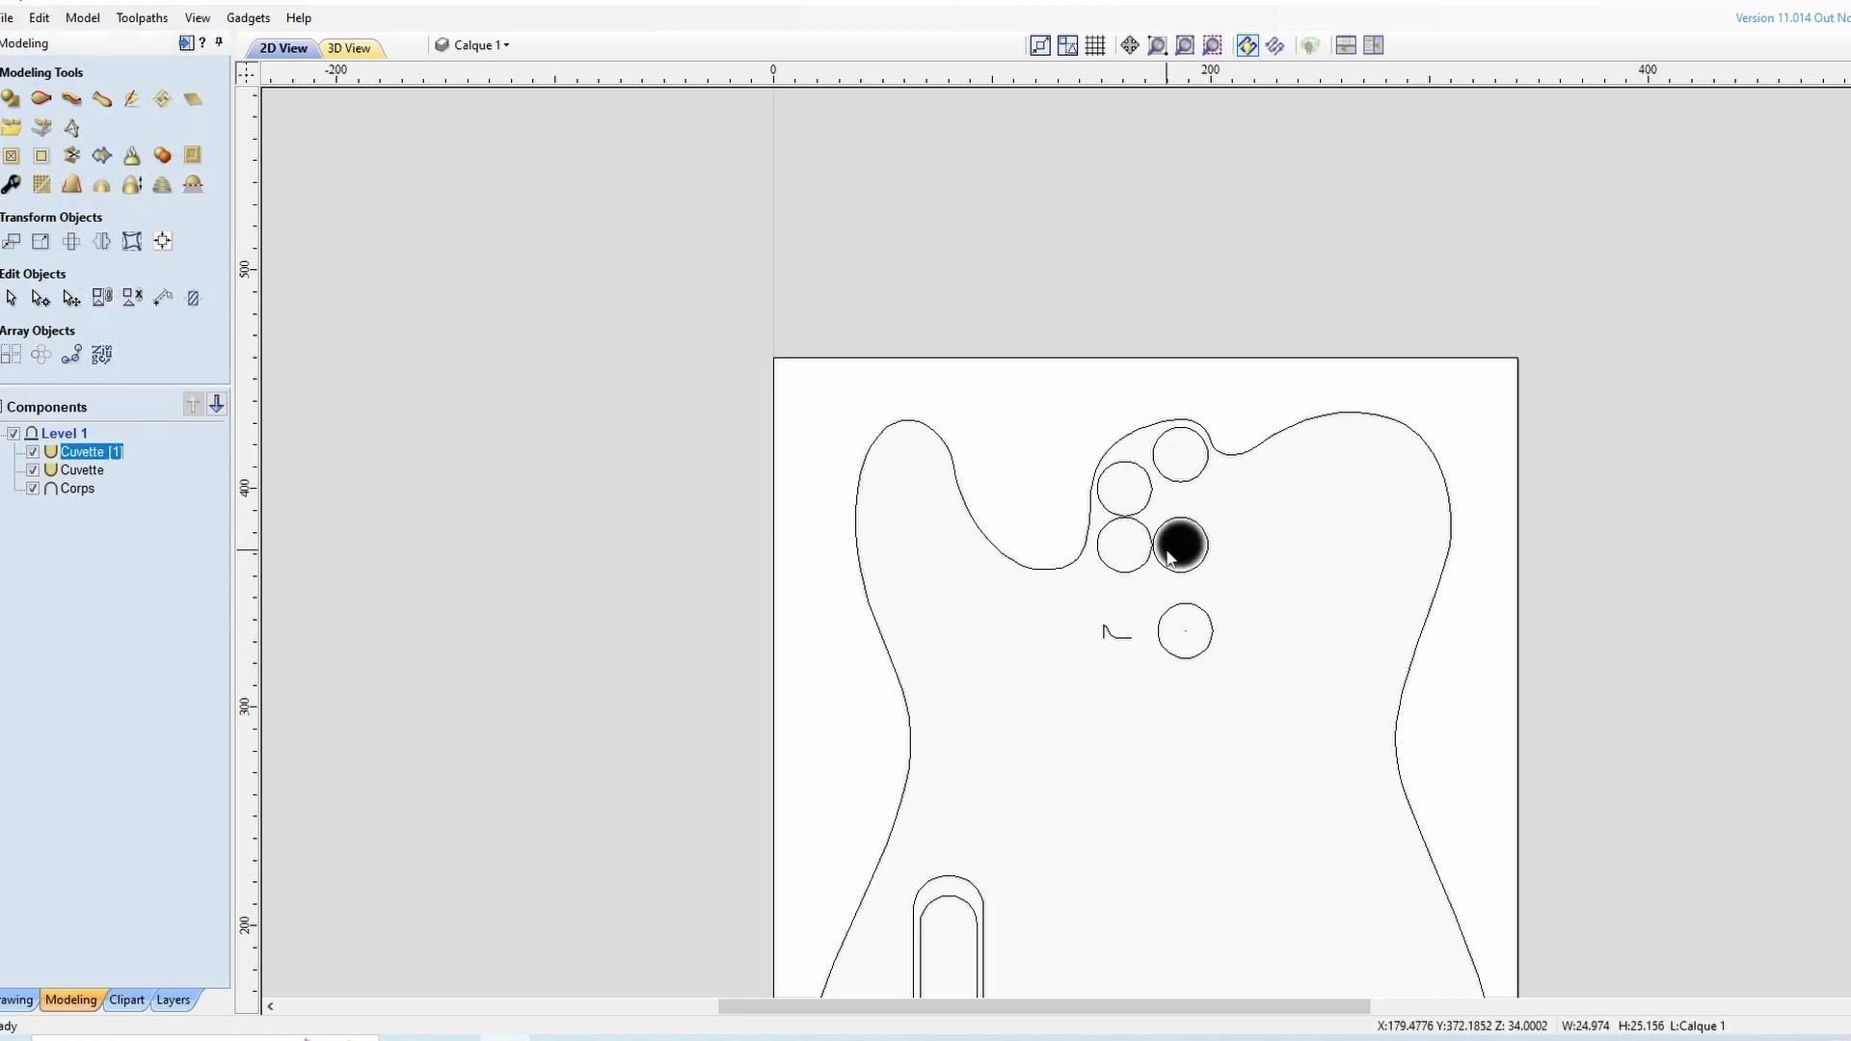
pyautogui.hotkey('ctrl', 'y')
pyautogui.click(33, 470)
pyautogui.click(82, 451)
pyautogui.click(162, 241)
pyautogui.click(183, 666)
# Duplicate the Cuvette component again and center the new copies on the remaining circles of the group of four
pyautogui.rightClick(101, 451)
pyautogui.click(145, 538)
pyautogui.click(162, 241)
pyautogui.click(129, 258)
pyautogui.click(166, 661)
# Select the four Cuvette components together with Corps and bake them into a single component
pyautogui.press('F3')
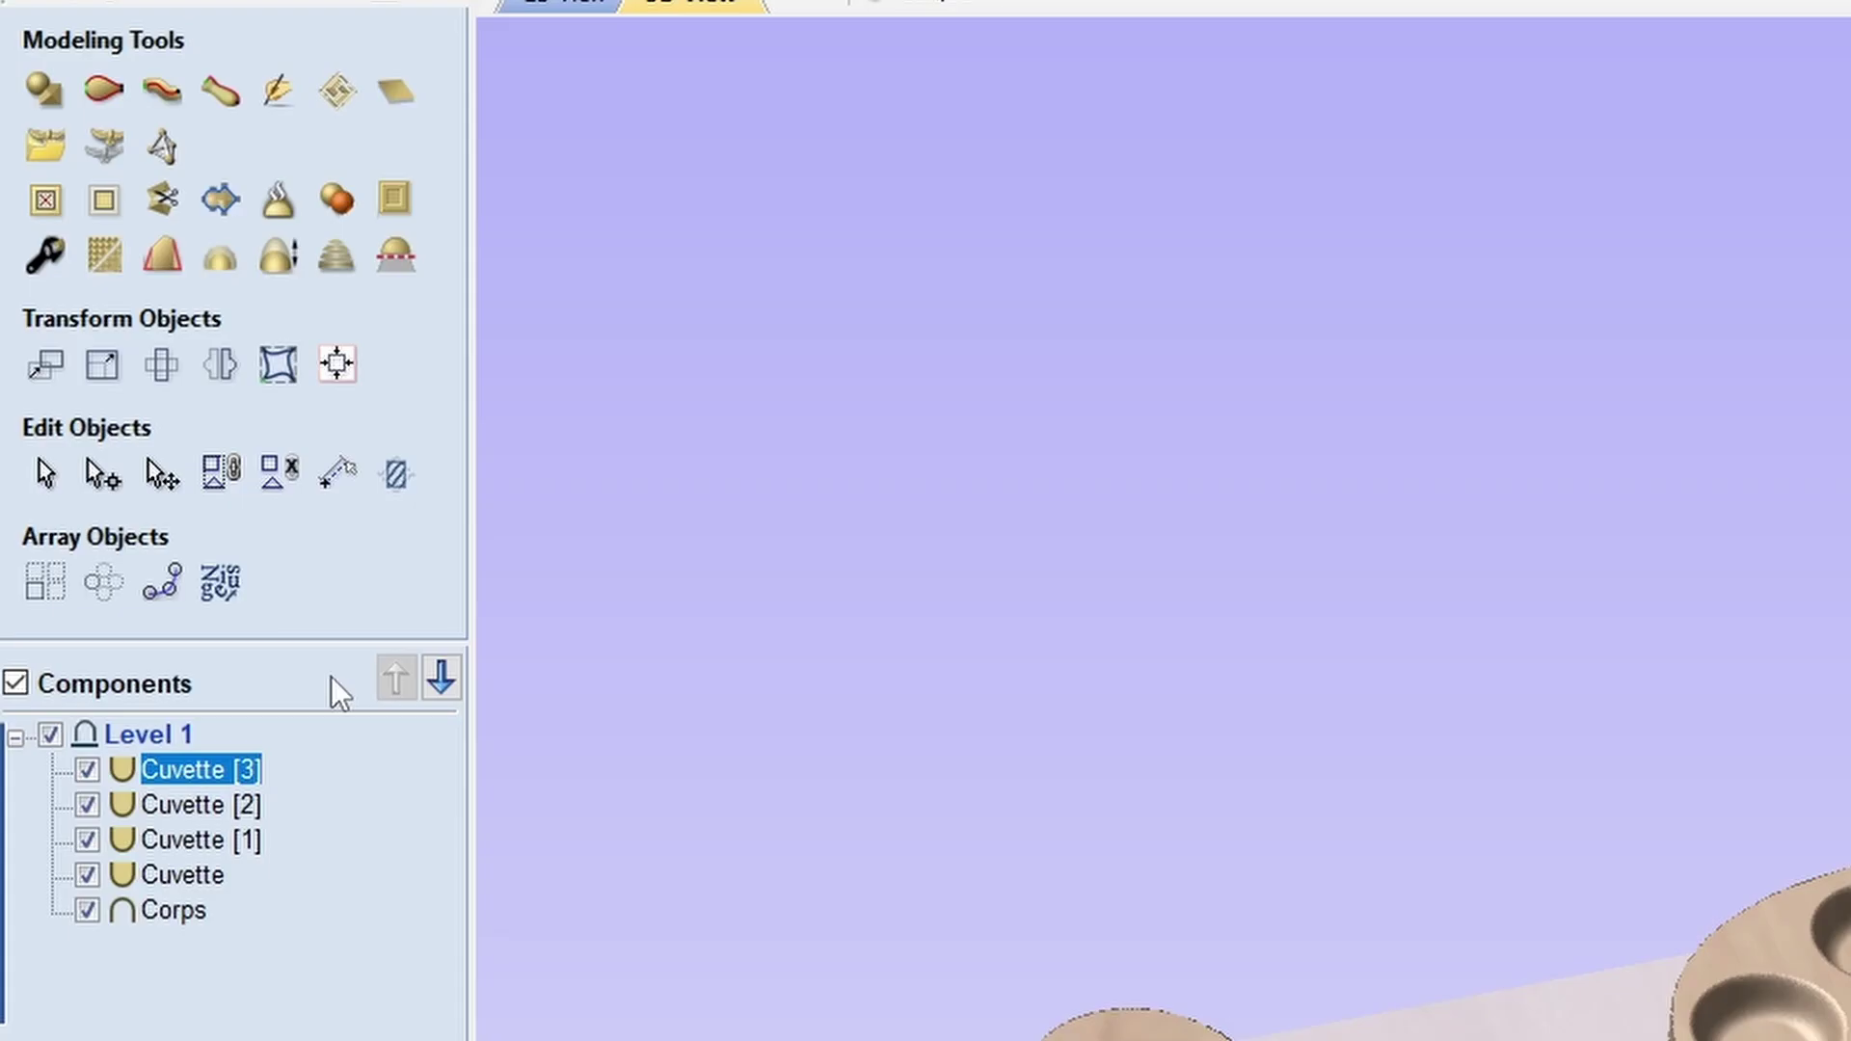
pyautogui.keyDown('ctrl'); pyautogui.click(193, 805); pyautogui.keyUp('ctrl')
pyautogui.keyDown('ctrl'); pyautogui.click(214, 839); pyautogui.keyUp('ctrl')
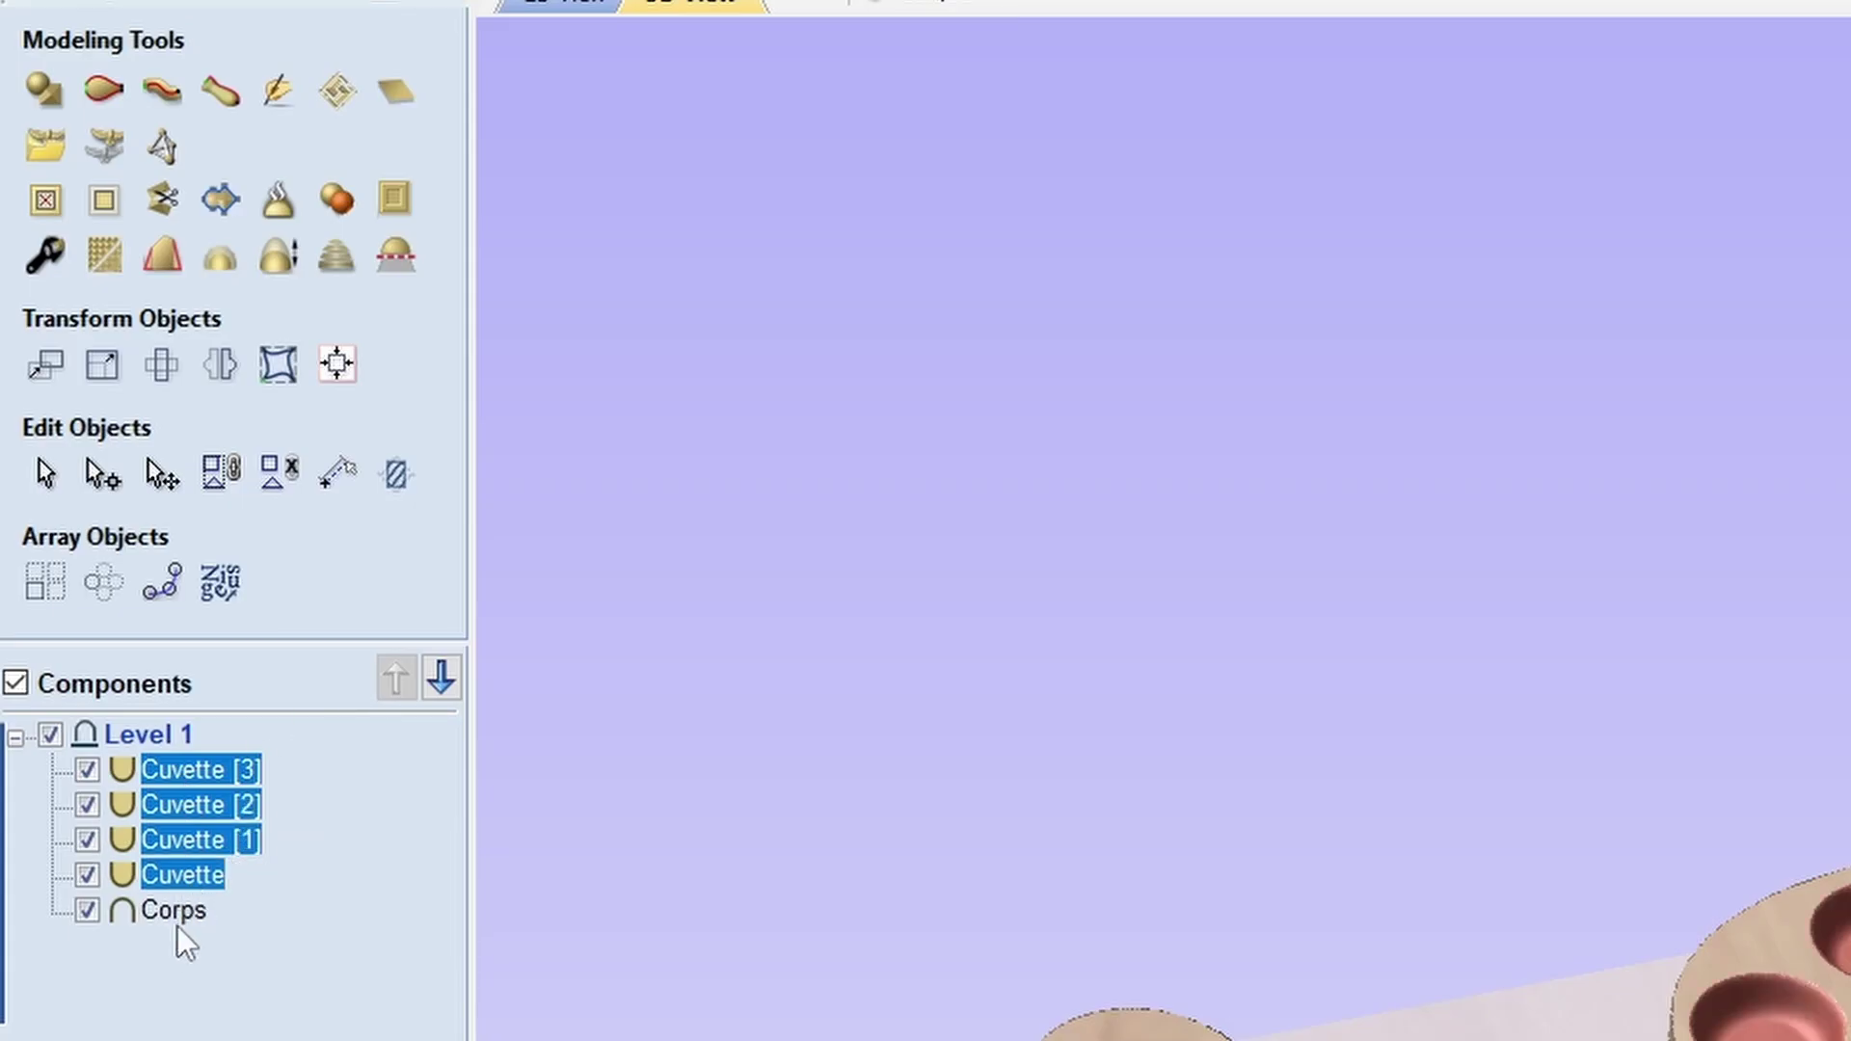
pyautogui.keyDown('ctrl'); pyautogui.click(174, 910); pyautogui.keyUp('ctrl')
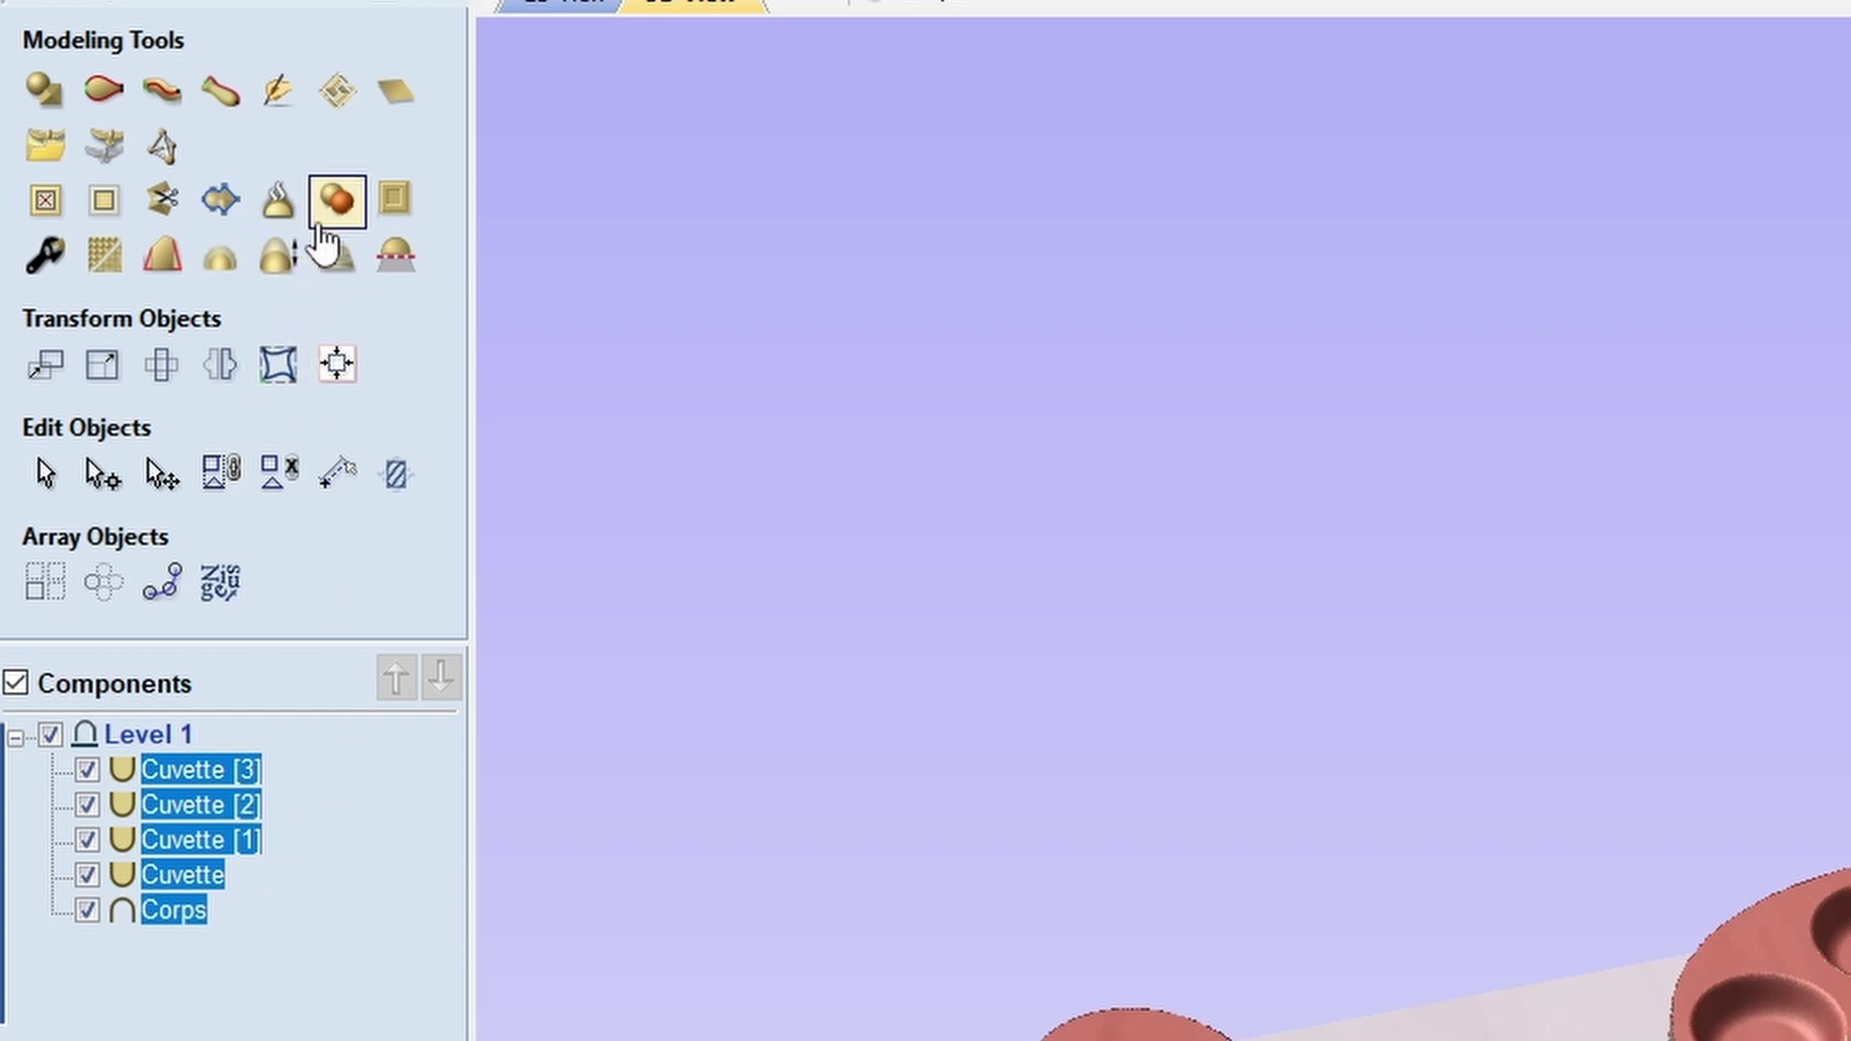
pyautogui.click(291, 217)
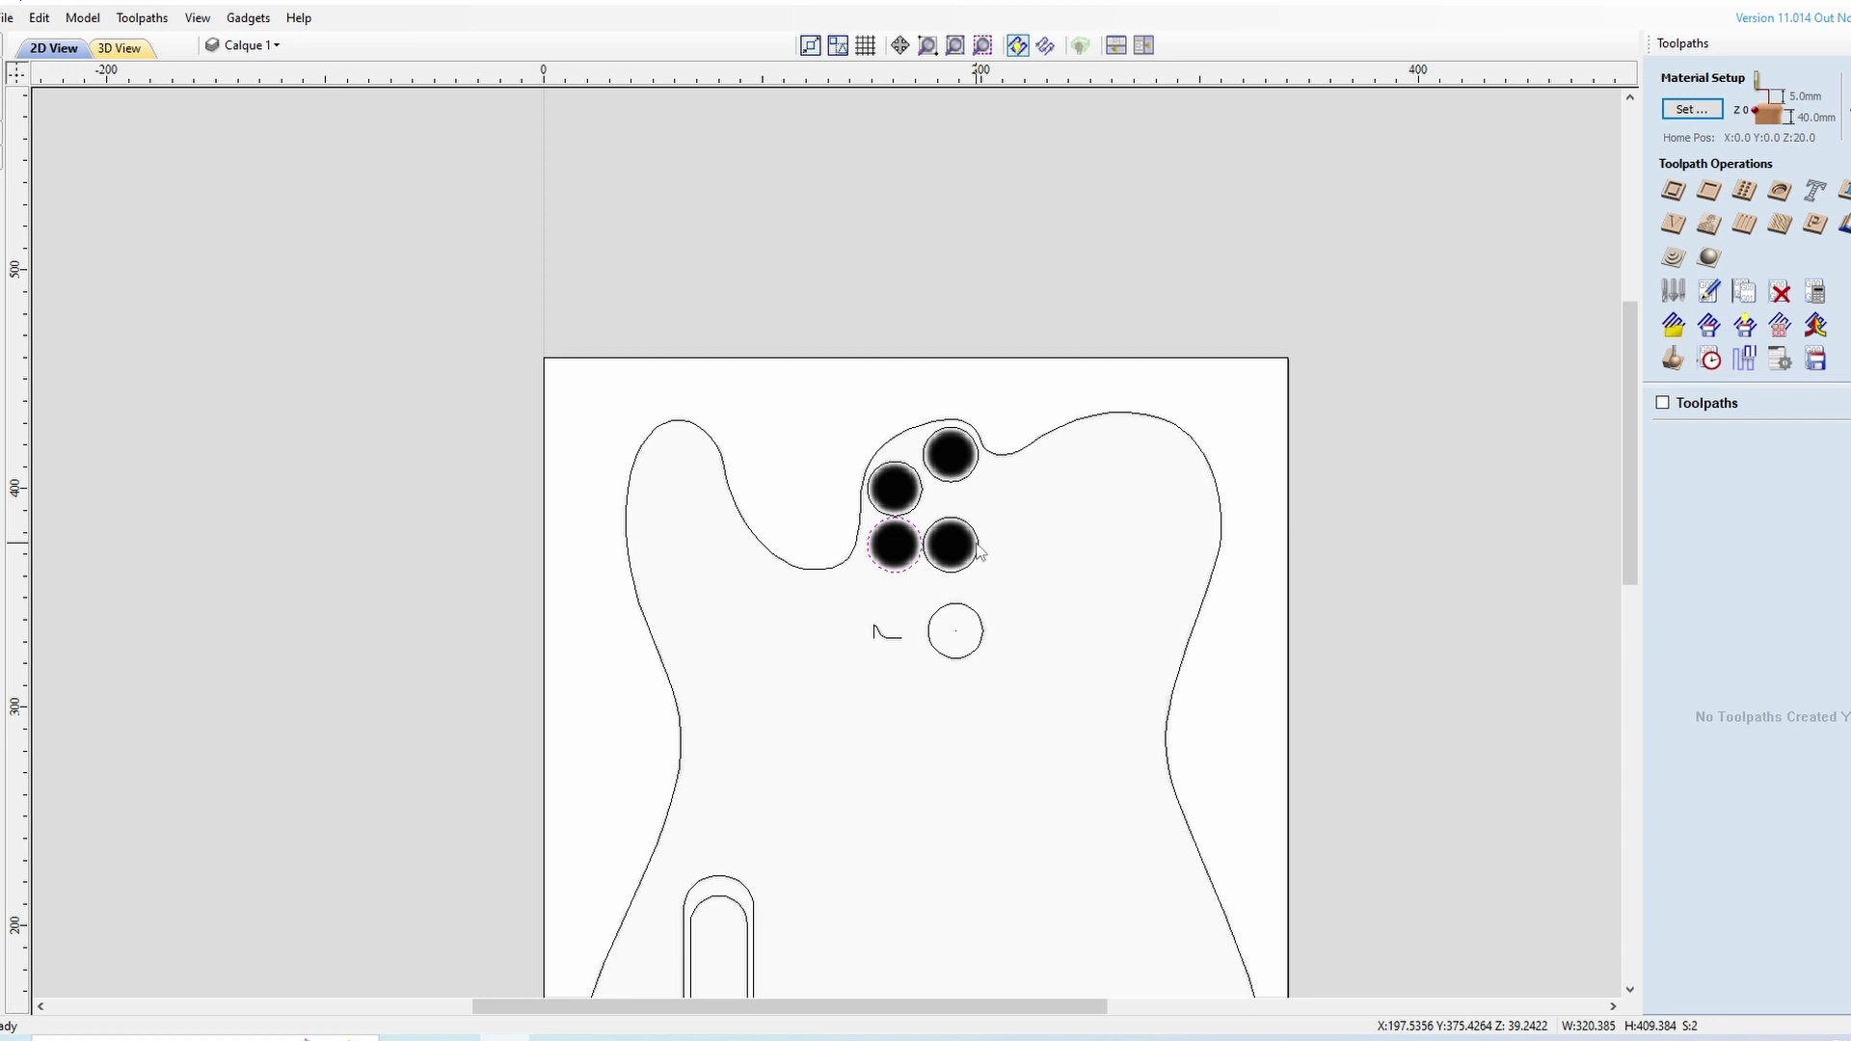
# Select the four recess circles as the machining boundary and start a 3D roughing toolpath
pyautogui.keyDown('shift'); pyautogui.click(977, 546); pyautogui.keyUp('shift')
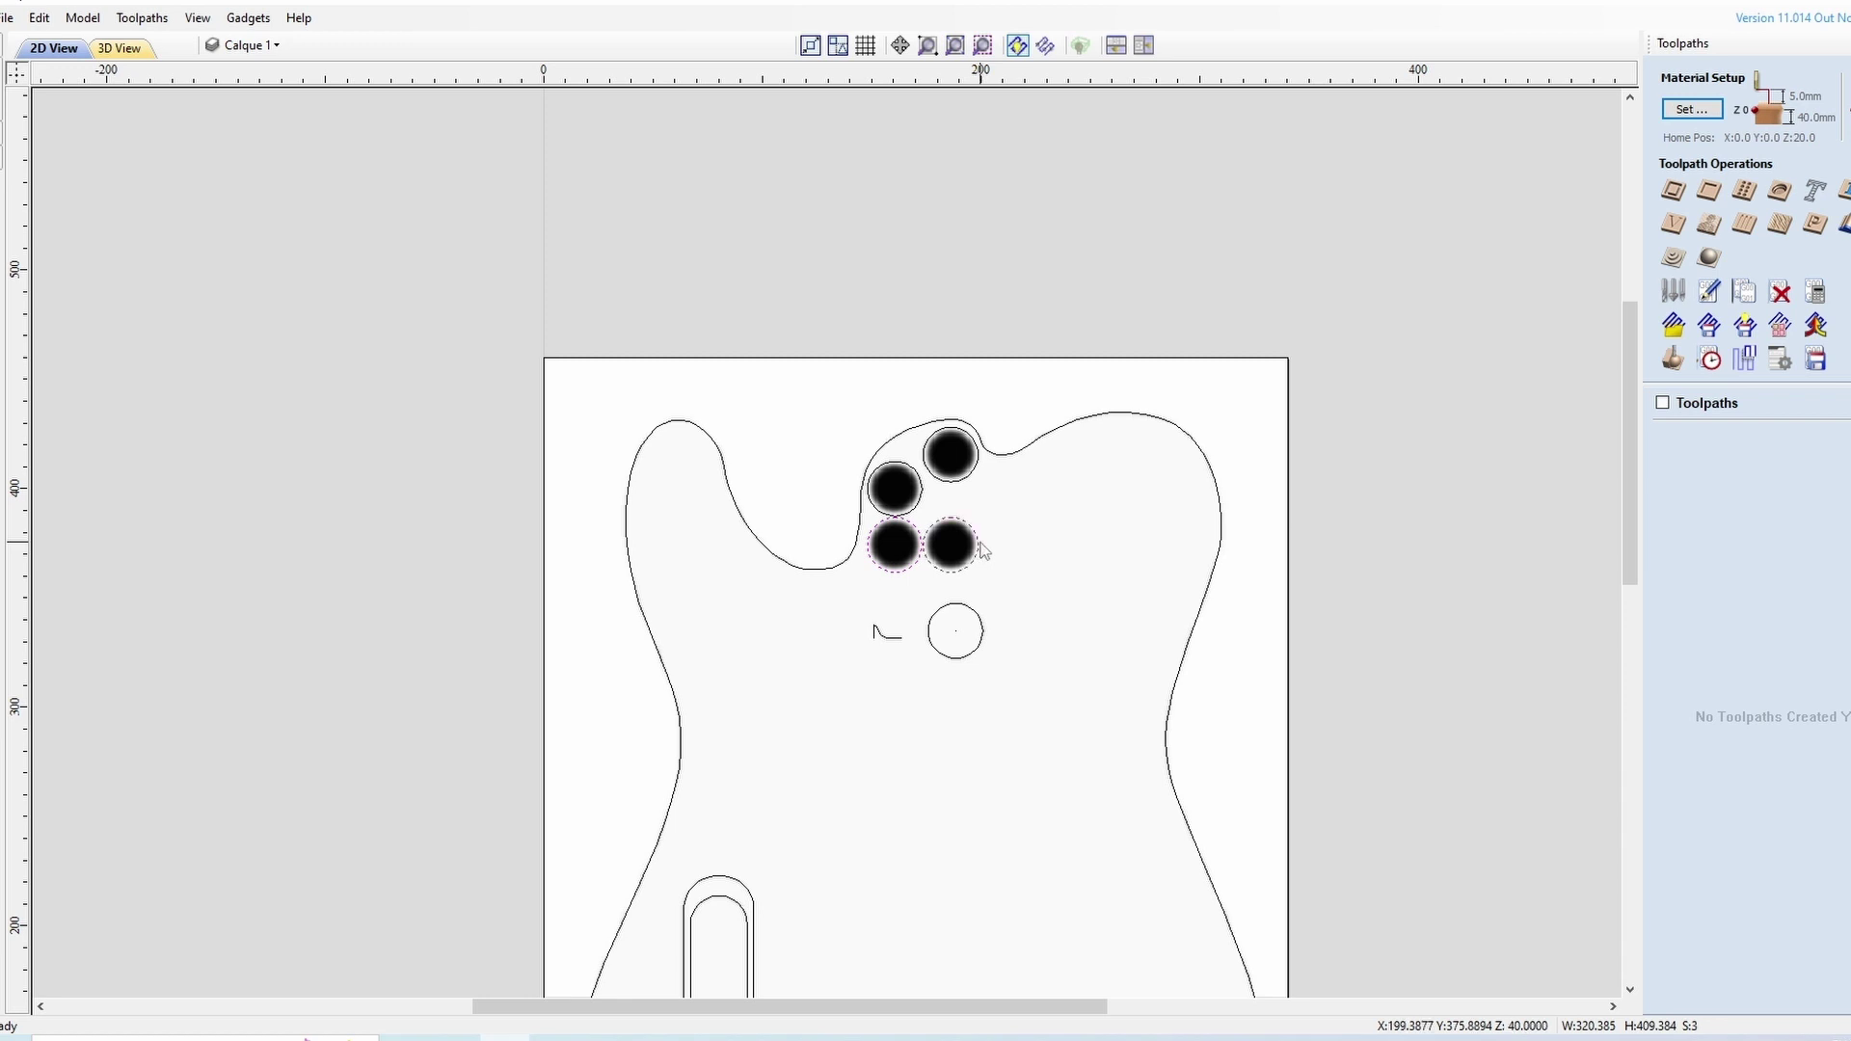
pyautogui.keyDown('shift'); pyautogui.click(968, 474); pyautogui.keyUp('shift')
pyautogui.keyDown('shift'); pyautogui.click(904, 514); pyautogui.keyUp('shift')
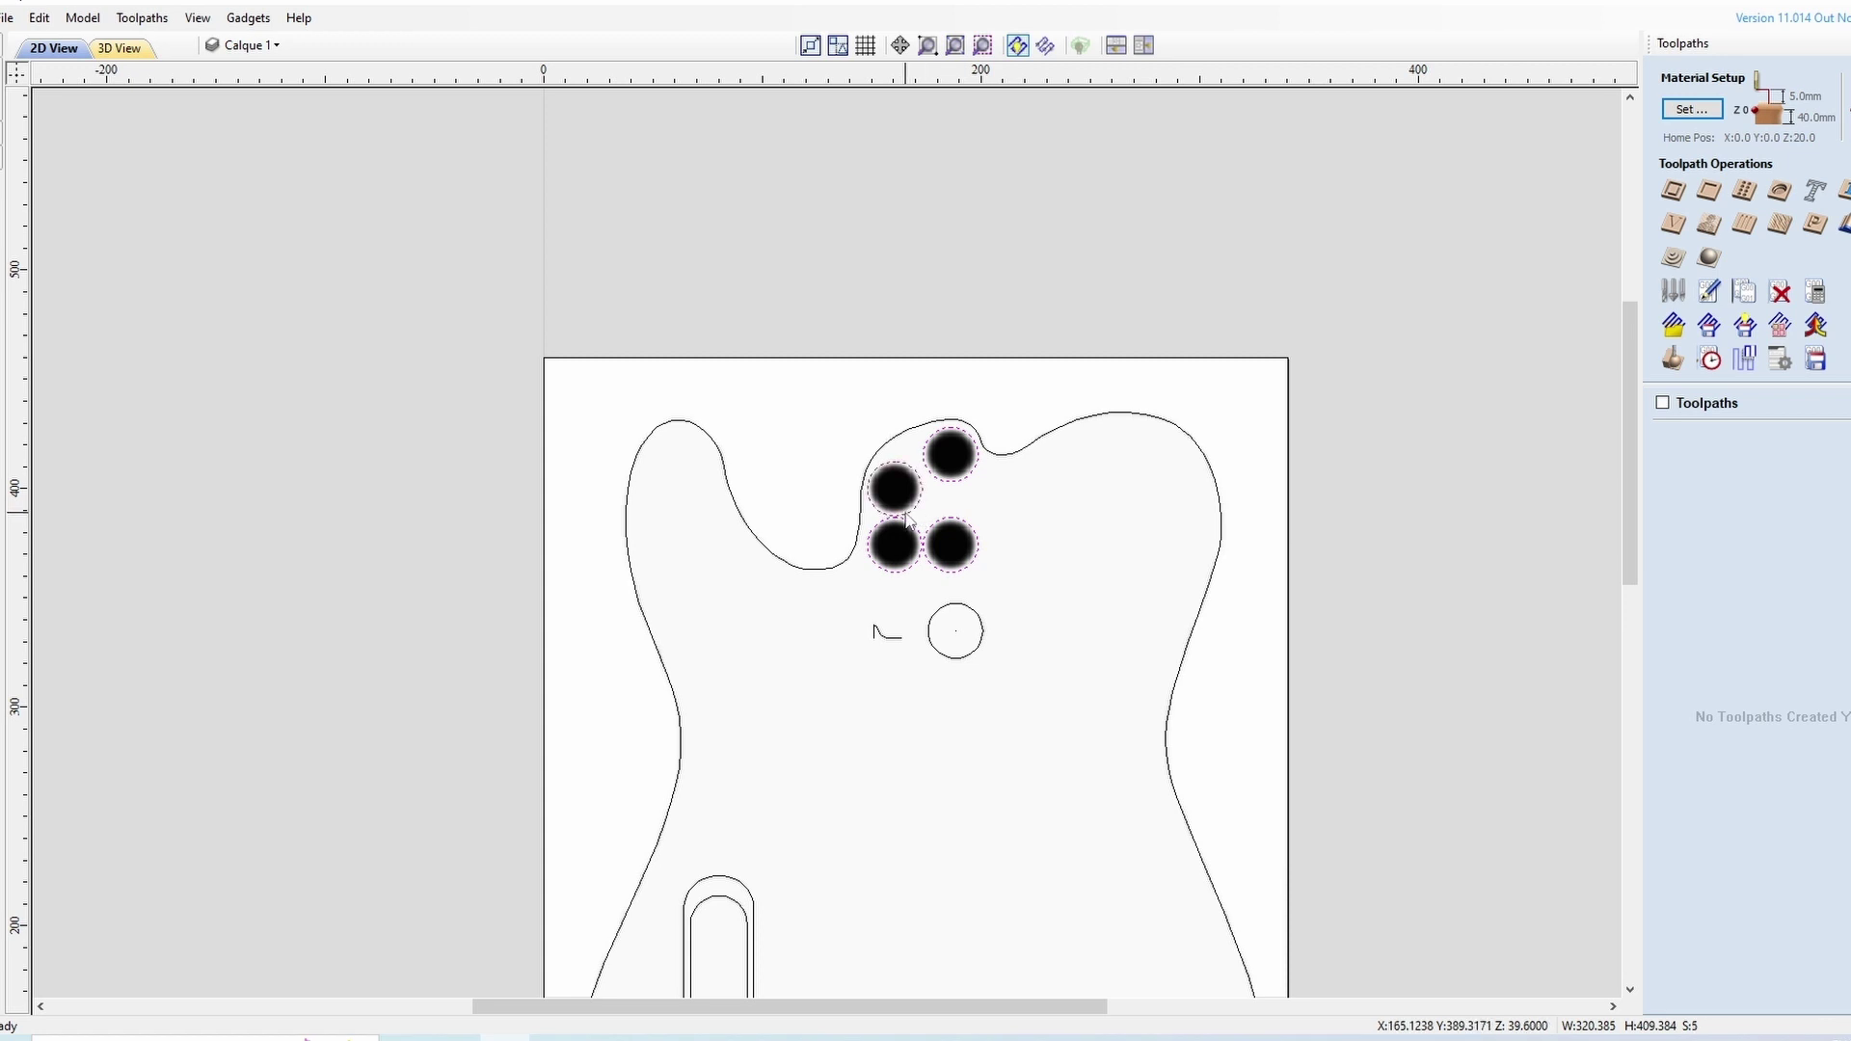
pyautogui.click(1672, 258)
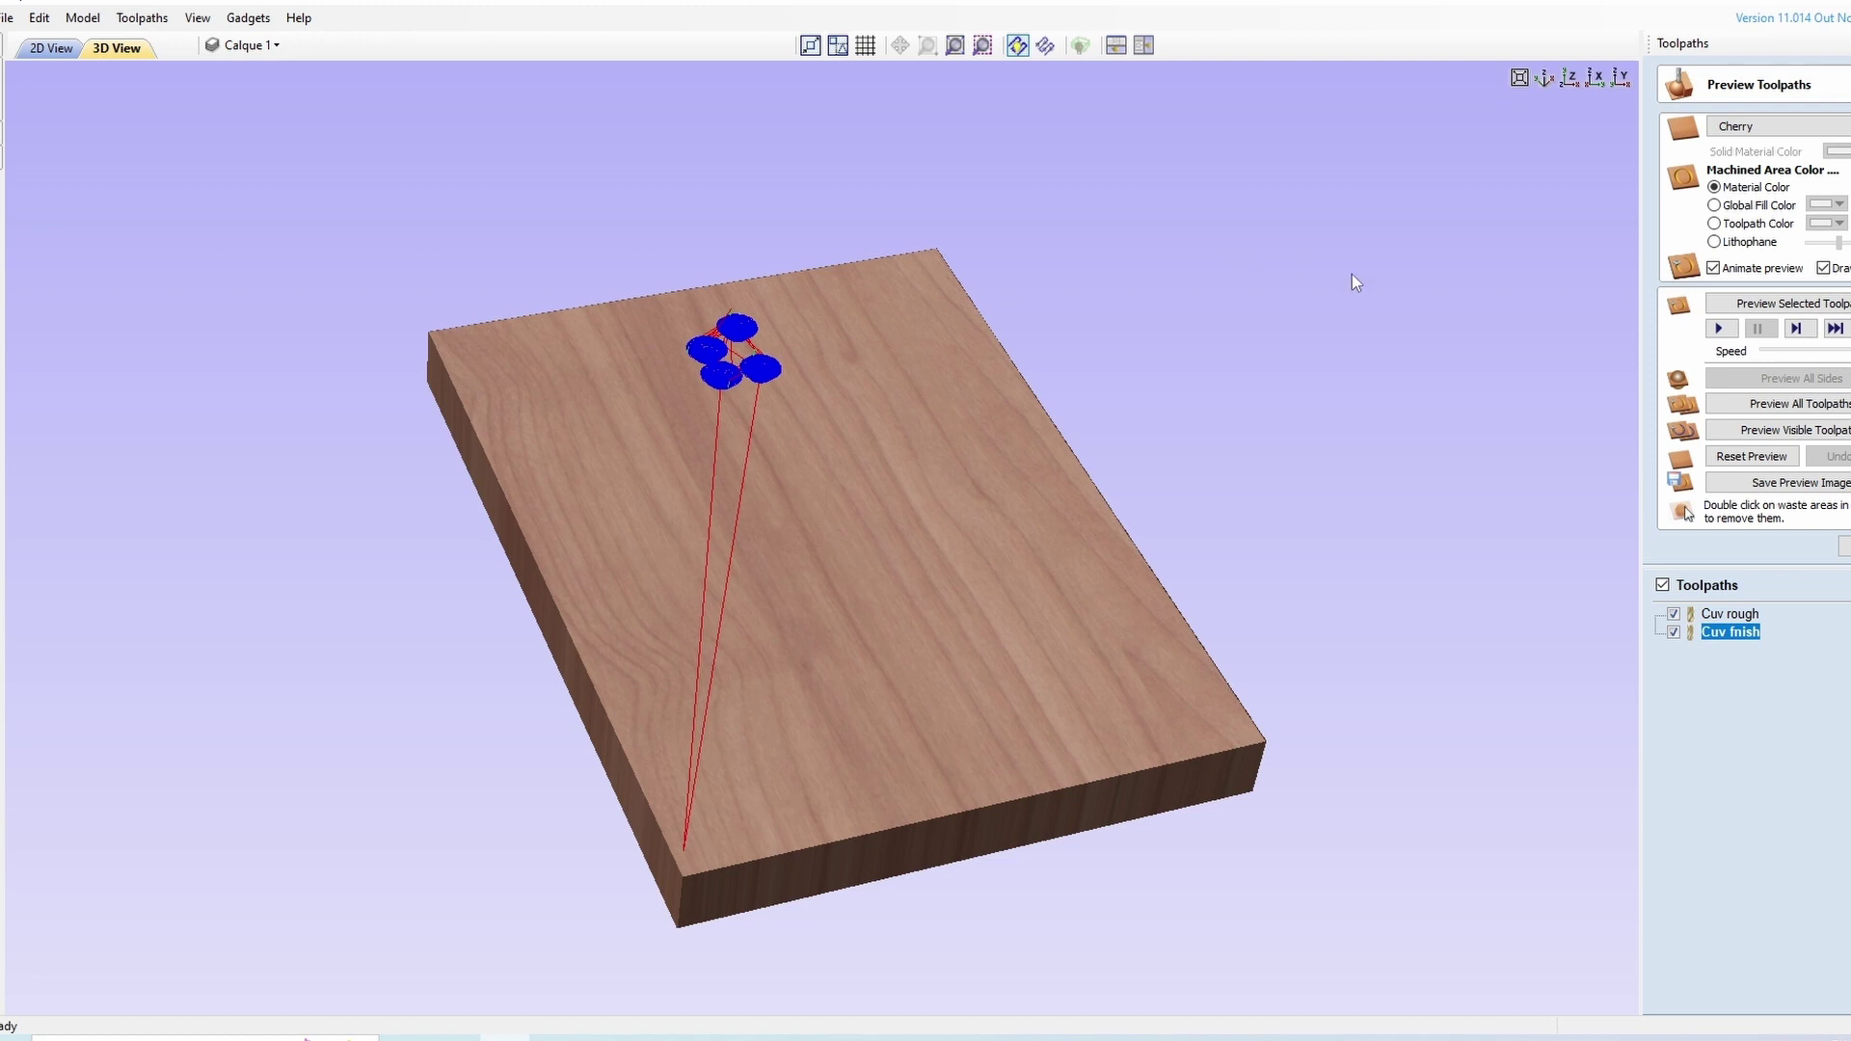
# Preview the visible Cuv rough and Cuv fnish toolpaths on the Cherry block and inspect the four machined recesses
pyautogui.click(1793, 429)
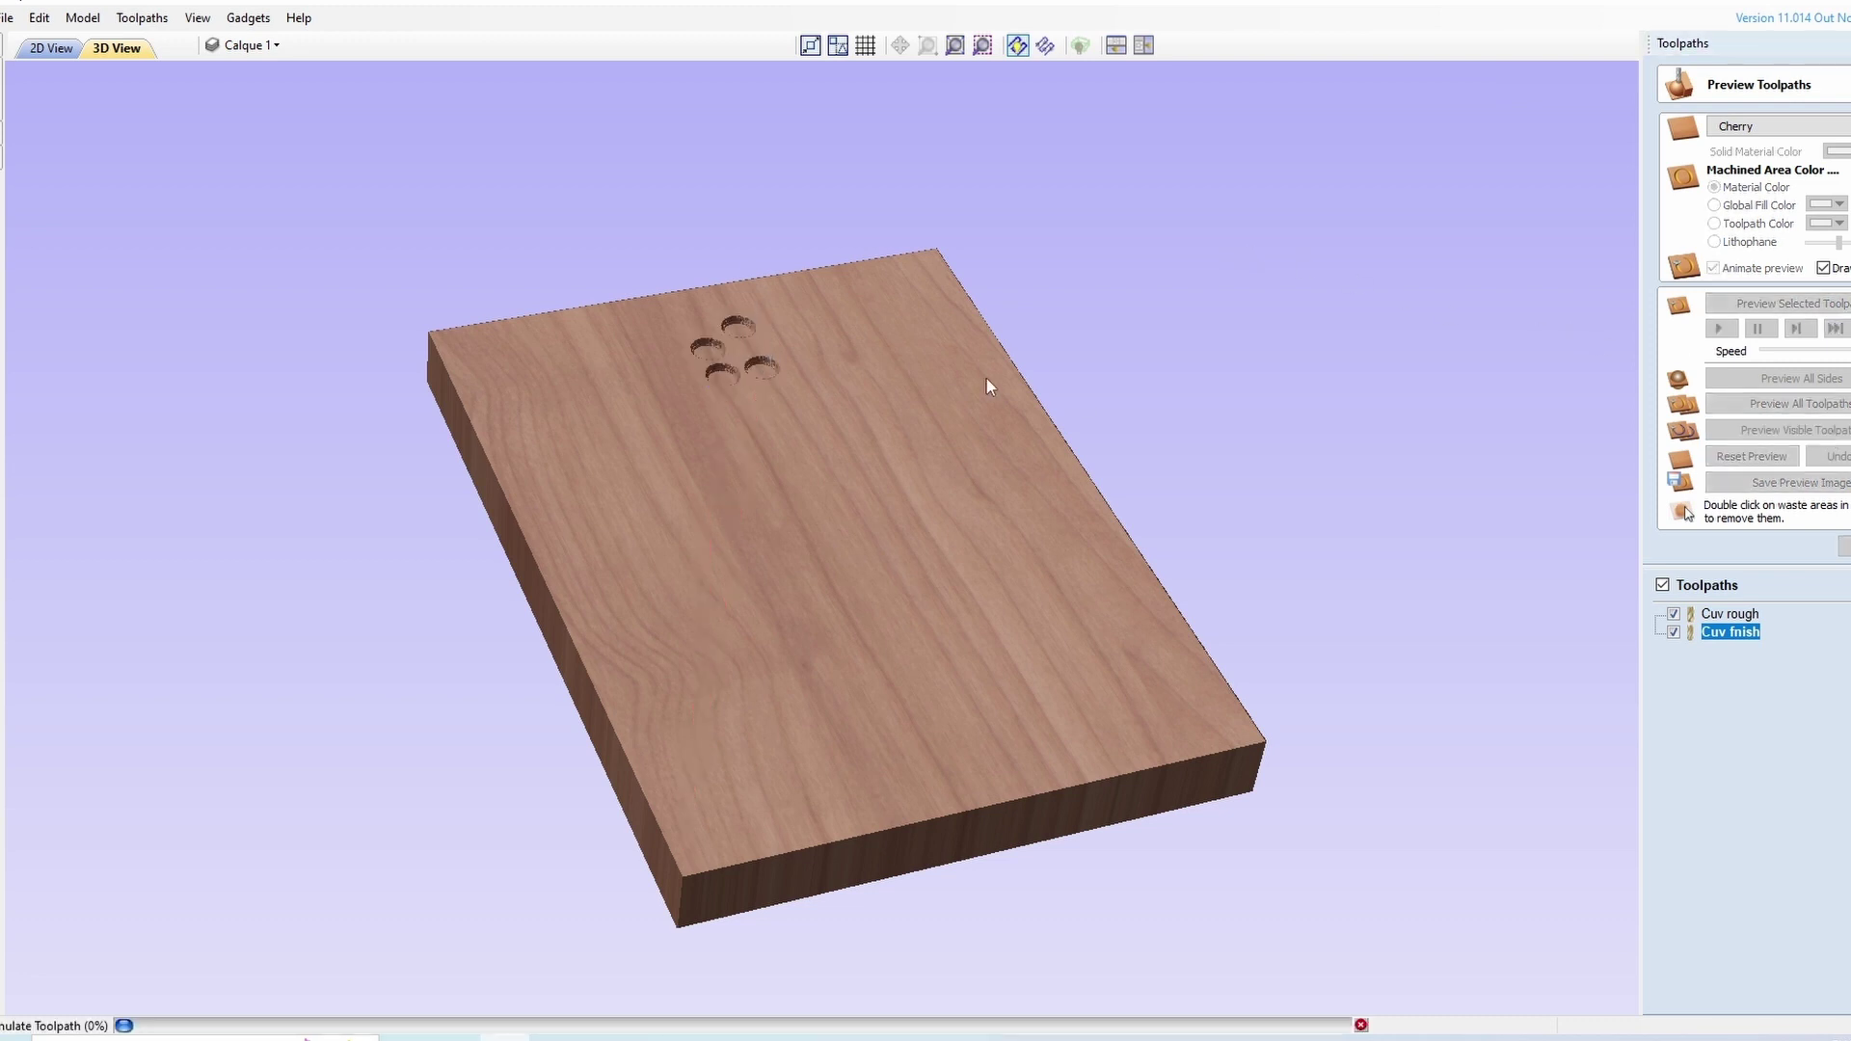
pyautogui.scroll(3, 715, 289)
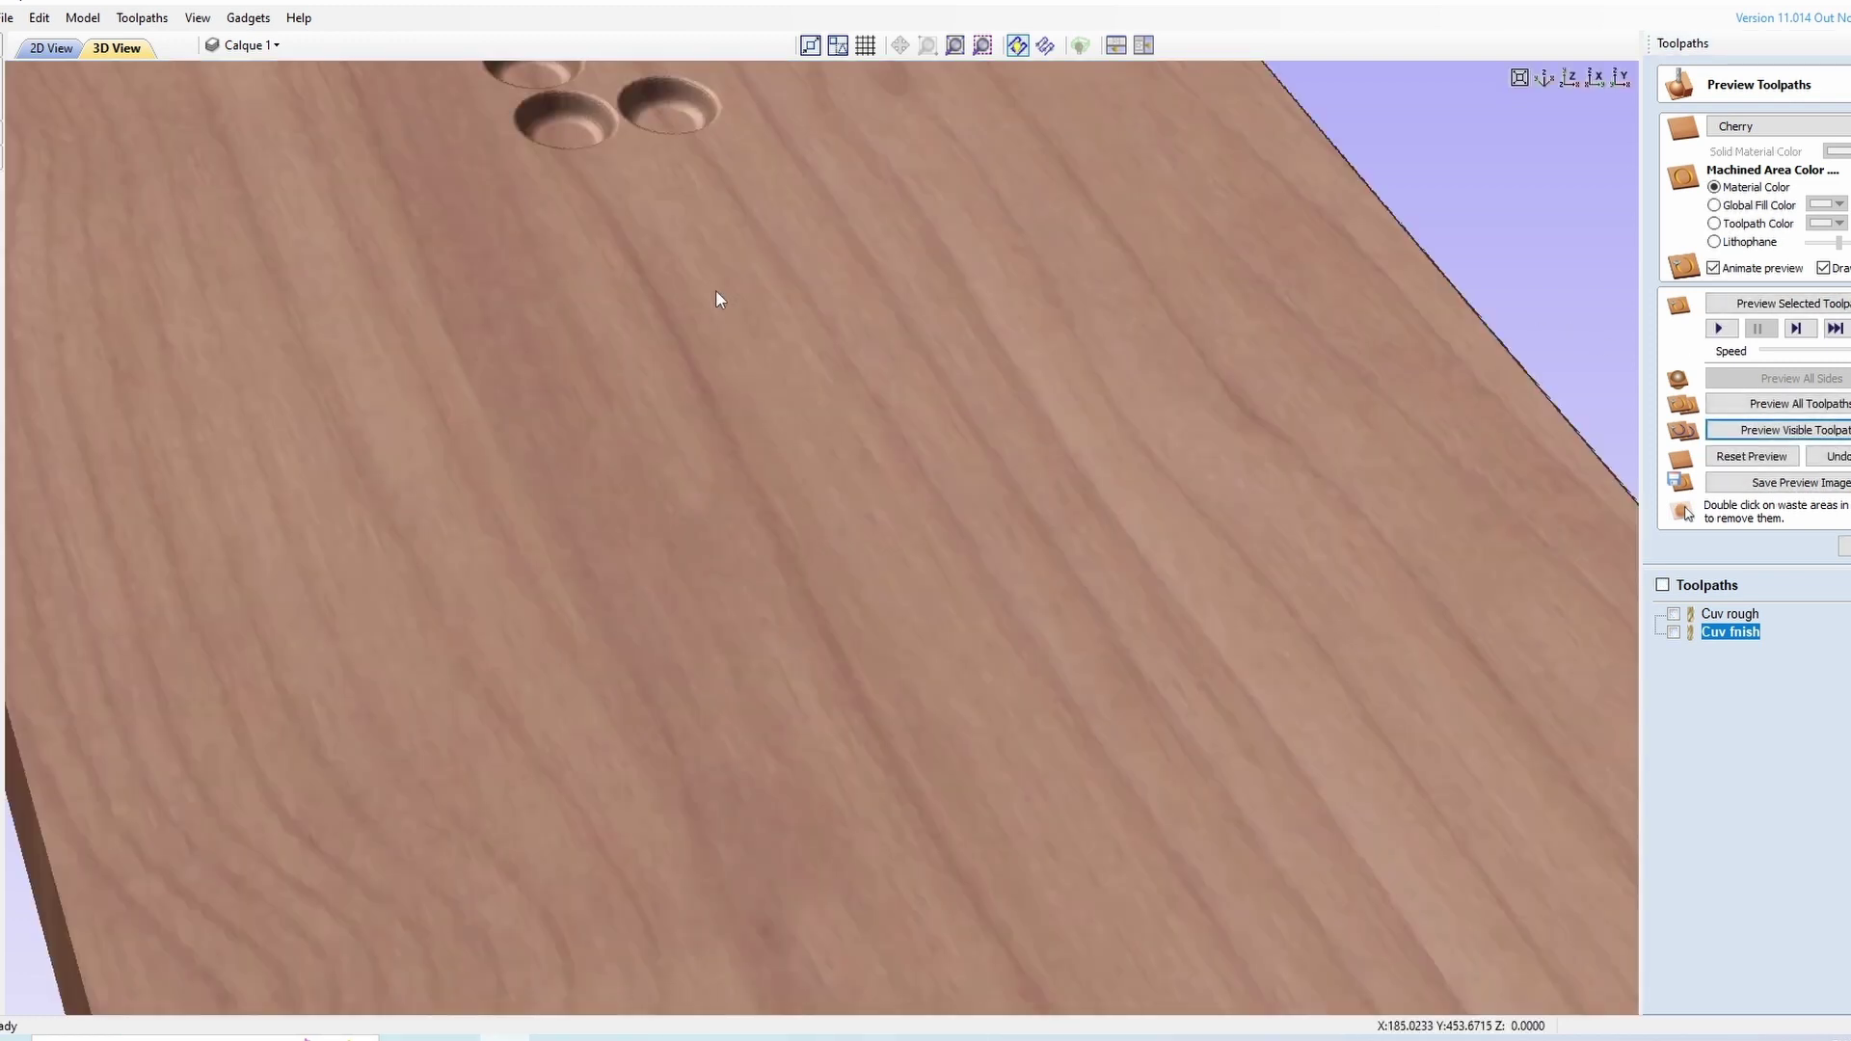
pyautogui.scroll(-1, 716, 289)
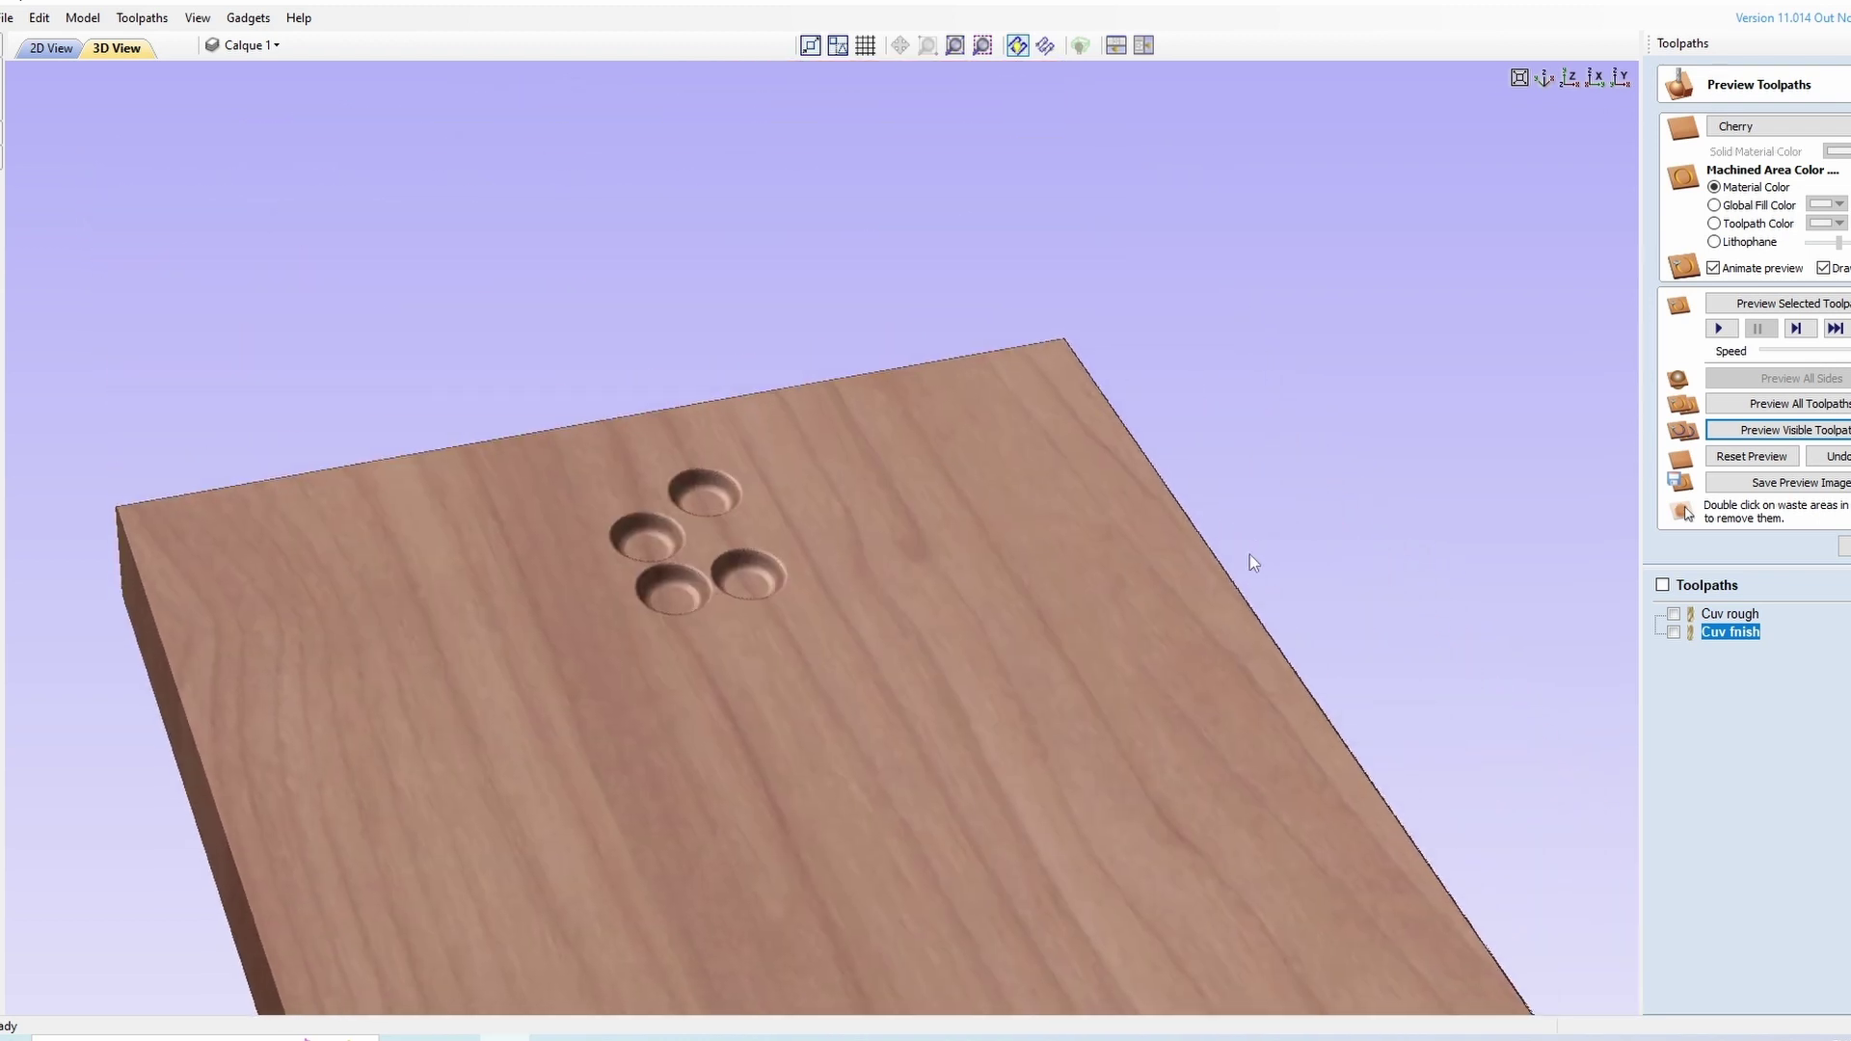